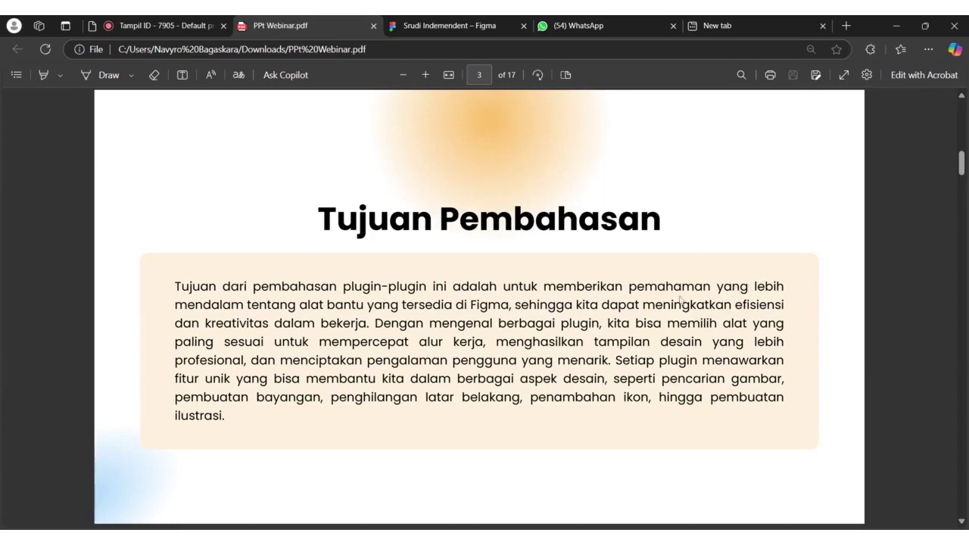
Step: Read through the webinar presentation's slides on the discussion's purpose, Figma and the Unsplash plugin
scroll(680, 300, down, 1)
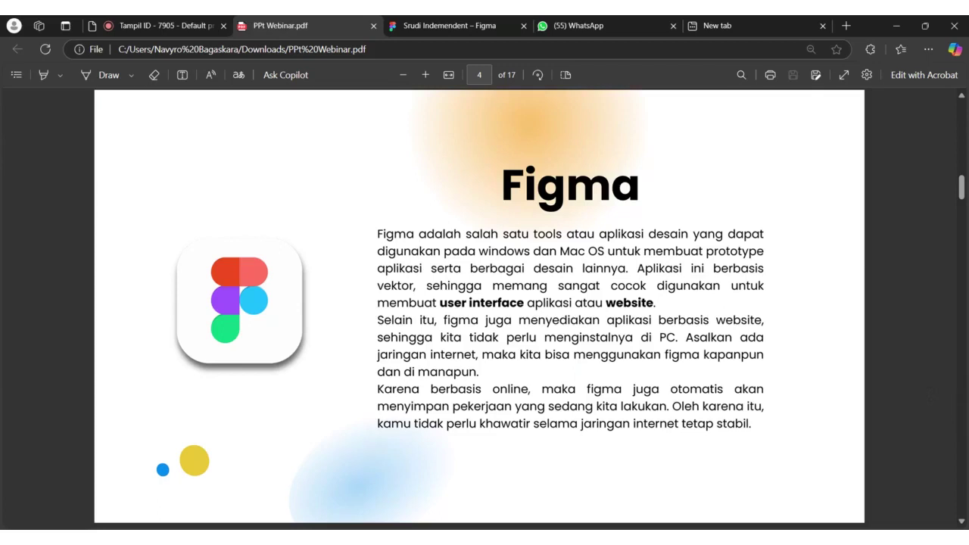
scroll(479, 306, down, 5)
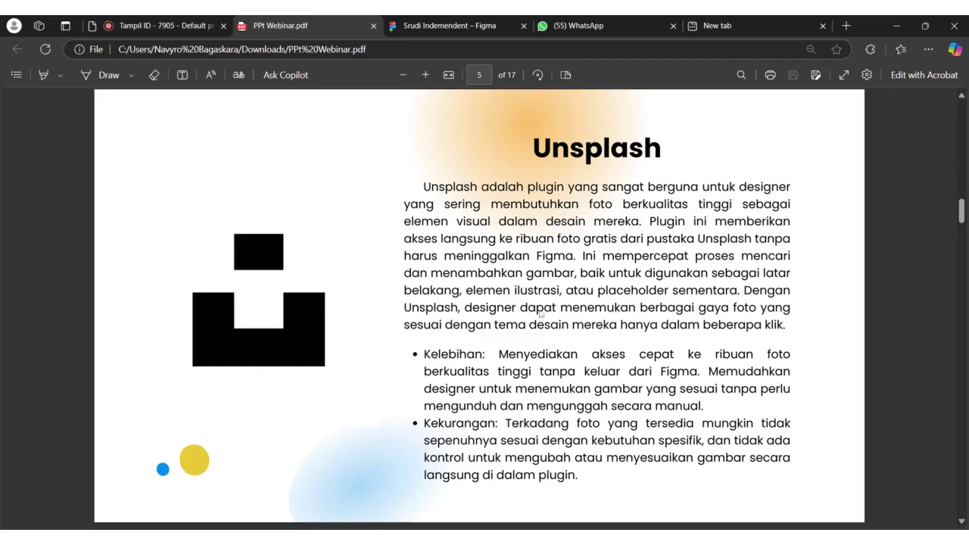
scroll(651, 286, down, 1)
scroll(655, 286, down, 1)
scroll(738, 262, up, 2)
Step: Switch from the presentation to the Figma design file
click(446, 22)
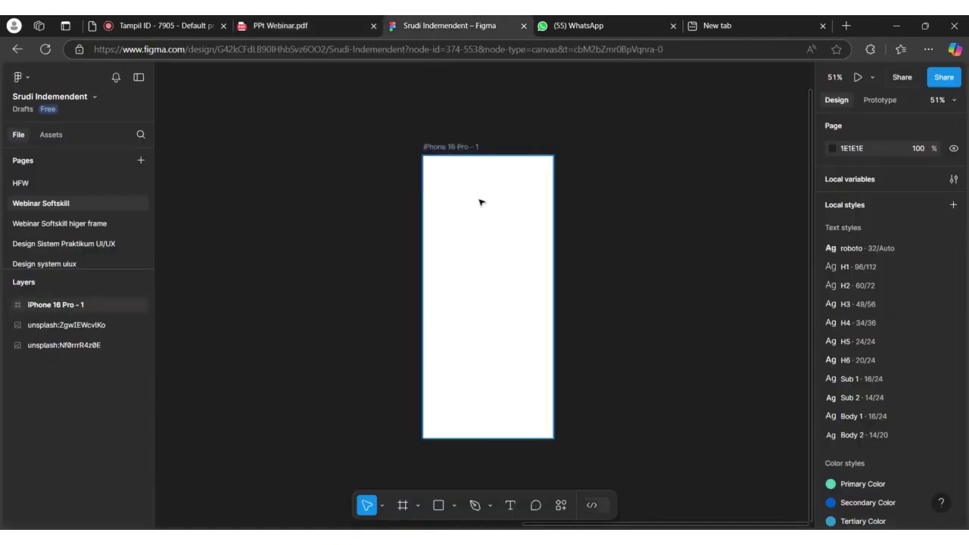
click(216, 23)
click(420, 22)
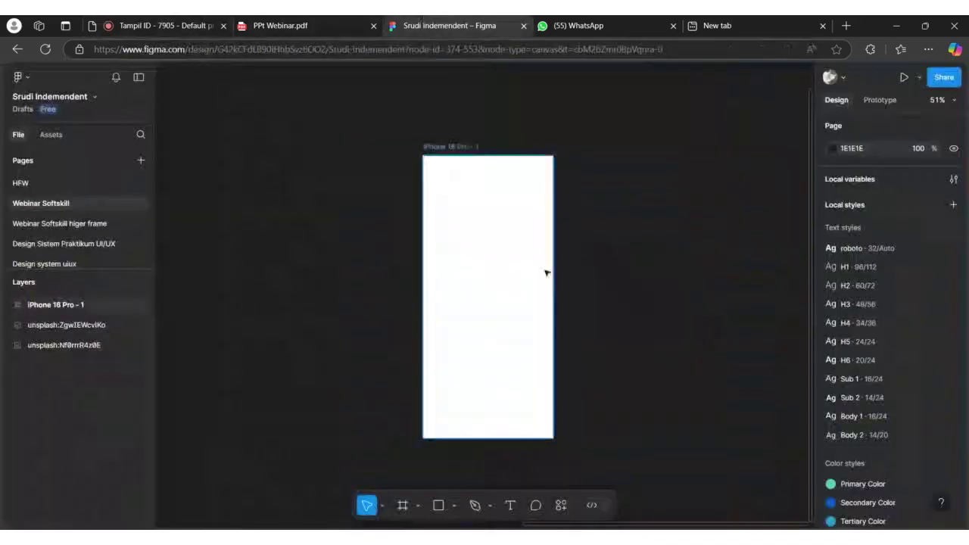
right_click(353, 193)
click(352, 151)
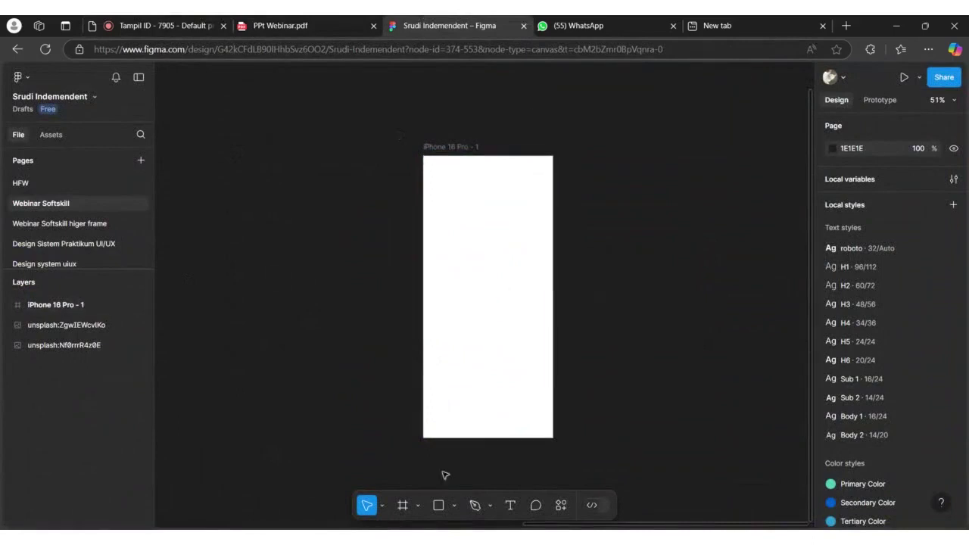
Step: Add a second frame with the iPhone 16 Pro preset and align it beside the existing phone frame
drag(469, 149, 479, 131)
click(417, 507)
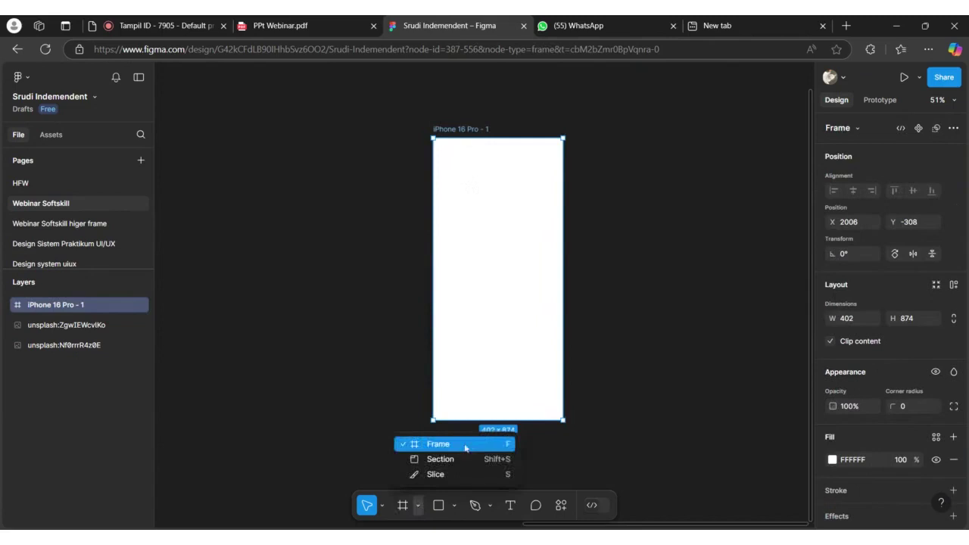
click(492, 450)
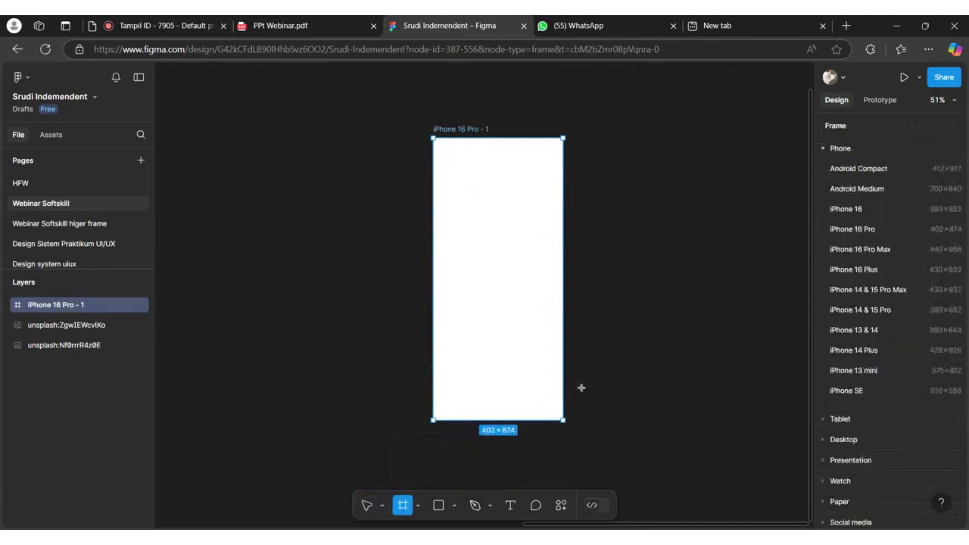
click(870, 229)
drag(647, 198, 636, 158)
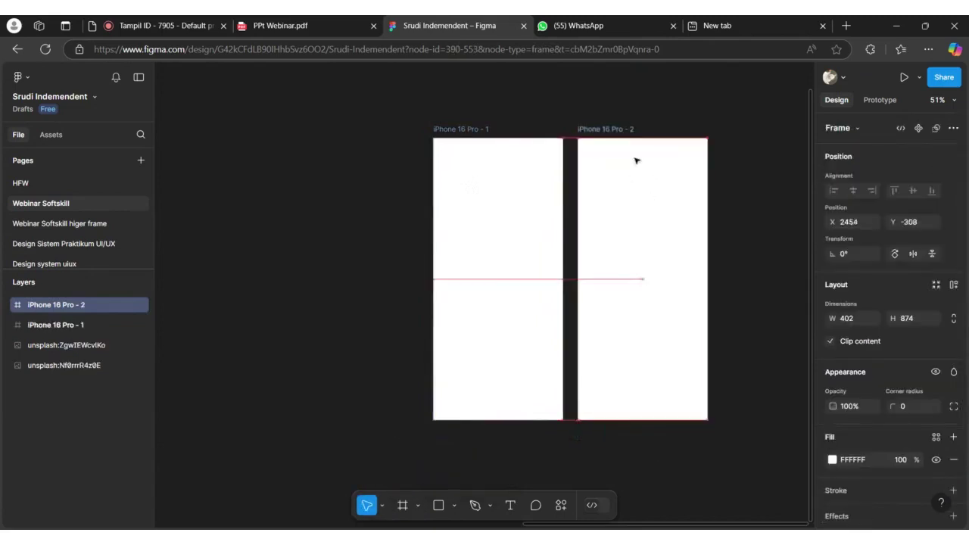
Step: Delete the original phone frame and move the new iPhone 16 Pro frame to about X 2128, Y -306
click(510, 193)
key(Delete)
drag(603, 201, 500, 213)
Step: Search the available plugins for "unsp" and run Unsplash, keeping its window clear of the phone frame
right_click(530, 214)
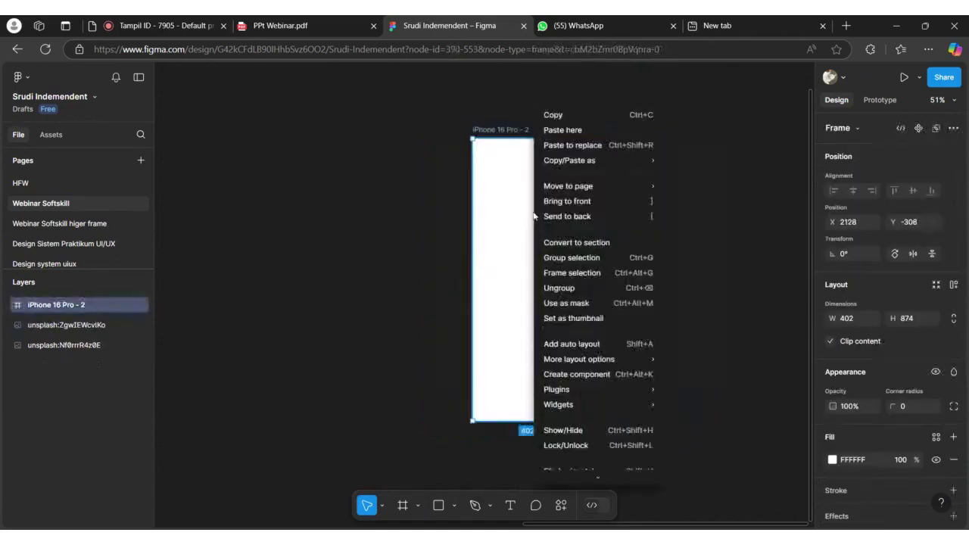
mouse_move(578, 392)
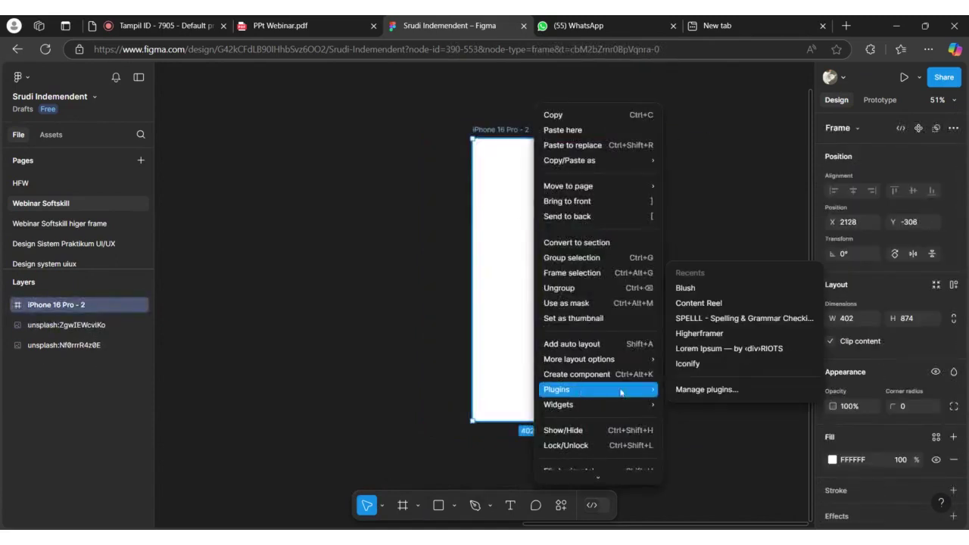
click(706, 391)
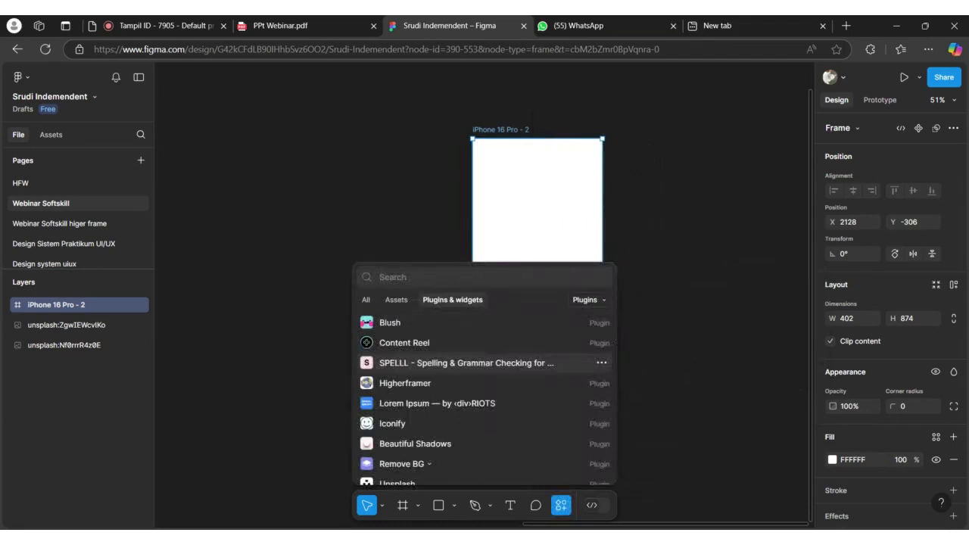
text(unsp)
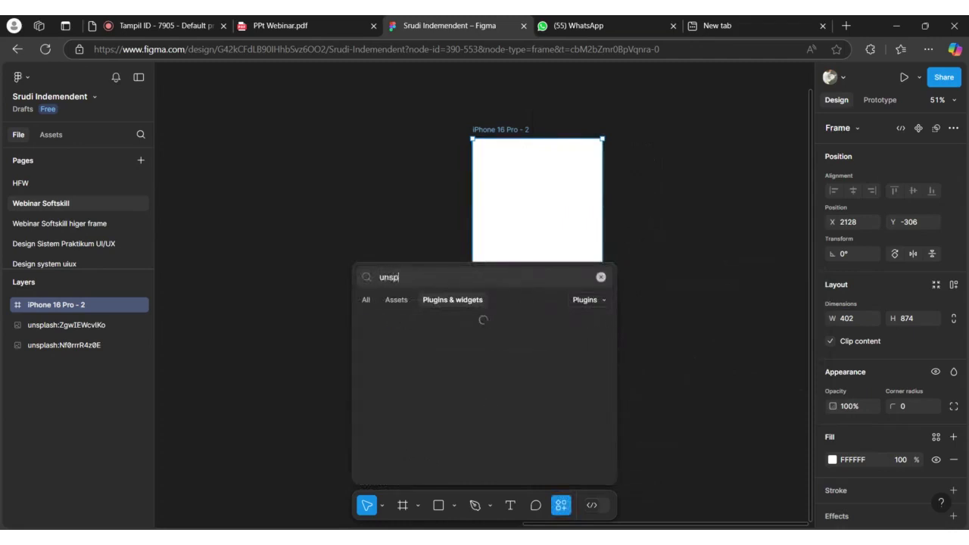
click(445, 324)
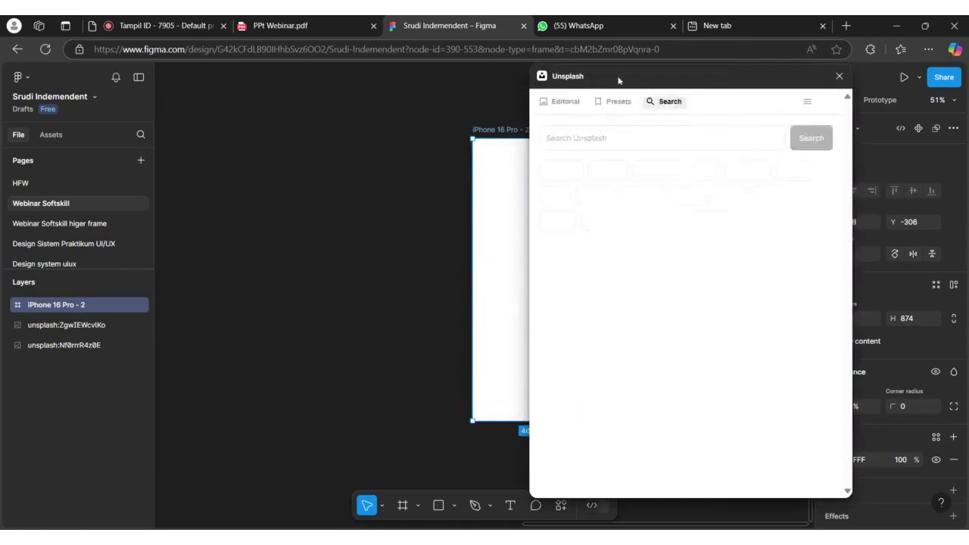
drag(619, 80, 683, 73)
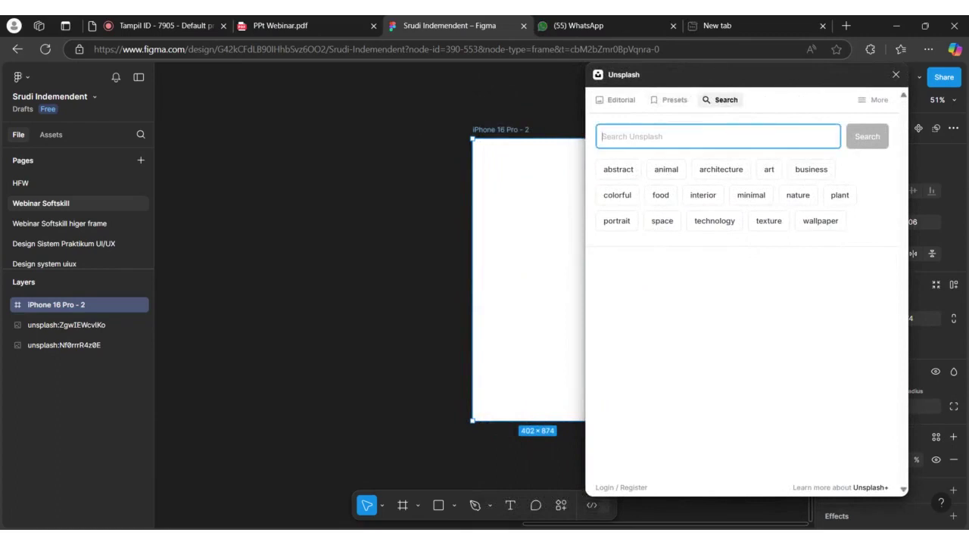
Step: Search Unsplash for "person" and place the photo of the bearded man in the green sweater in the phone frame at about X 76, Y 88
text(person)
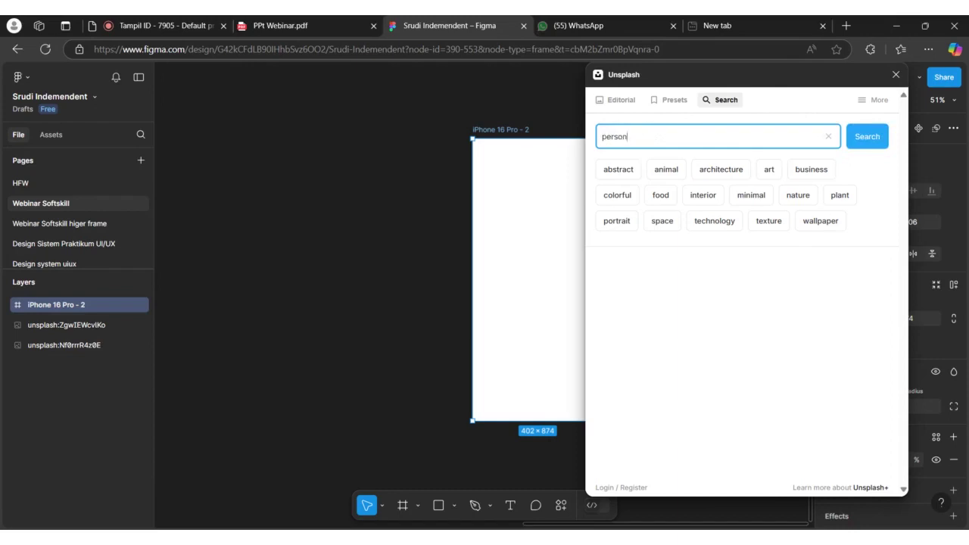
click(862, 141)
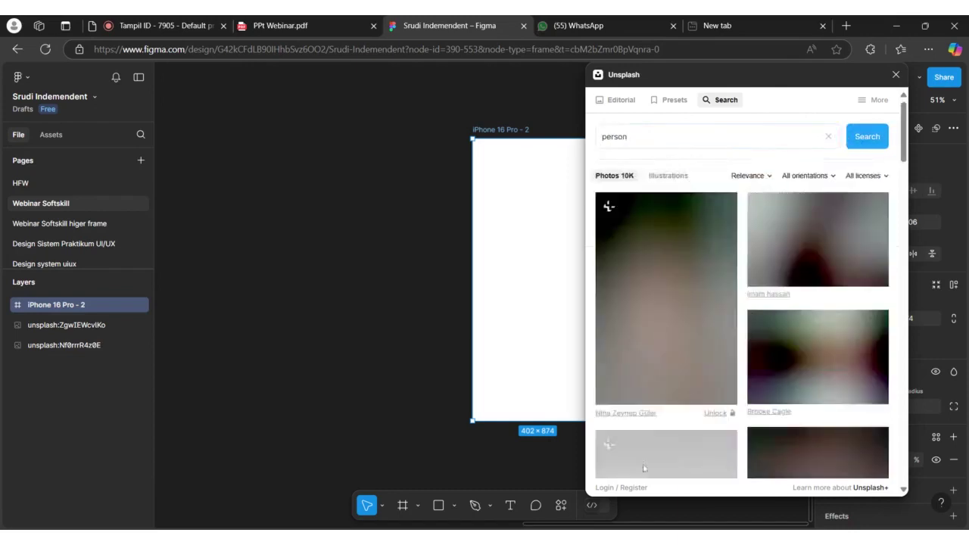
scroll(737, 288, down, 4)
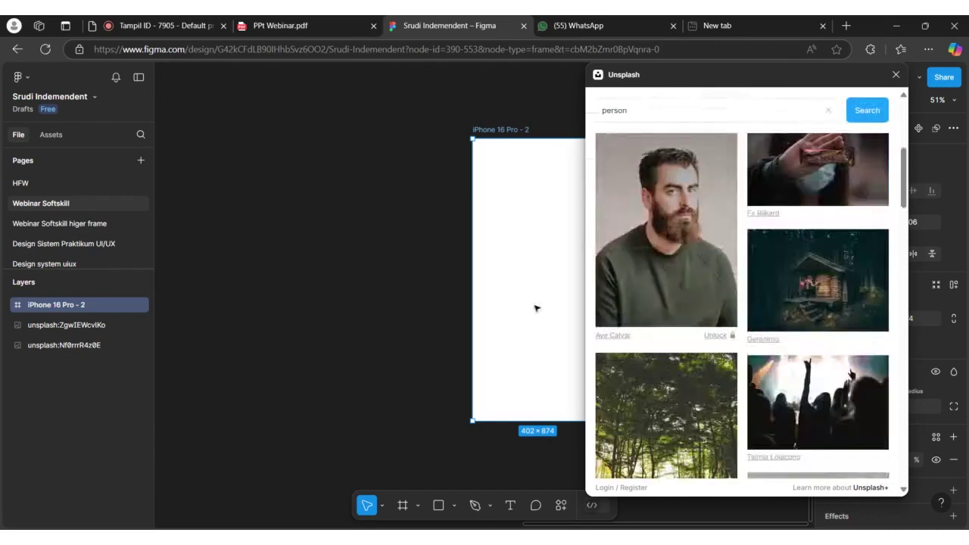
scroll(537, 308, right, 1)
scroll(394, 310, right, 1)
drag(704, 219, 484, 242)
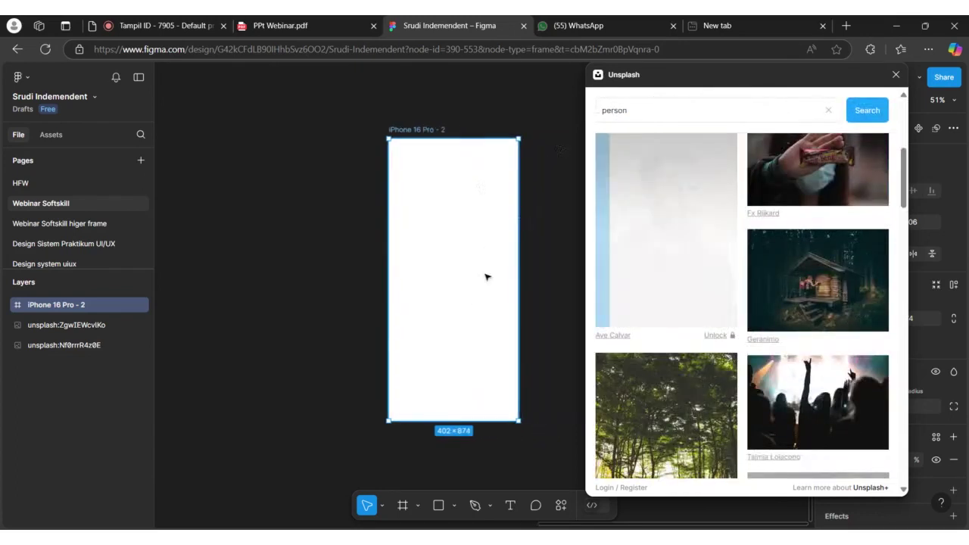
drag(528, 269, 341, 205)
drag(317, 174, 327, 247)
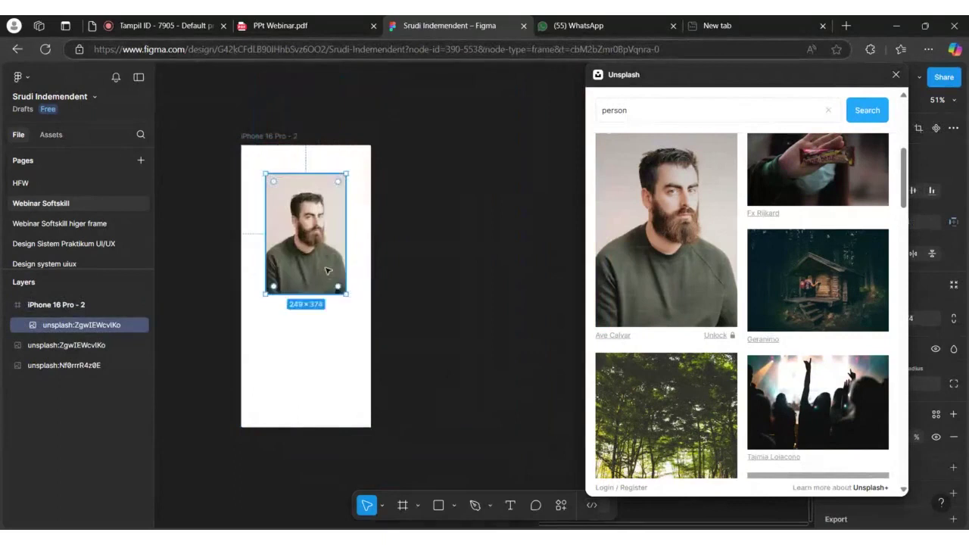
scroll(371, 280, left, 5)
scroll(478, 281, up, 3)
scroll(478, 282, right, 4)
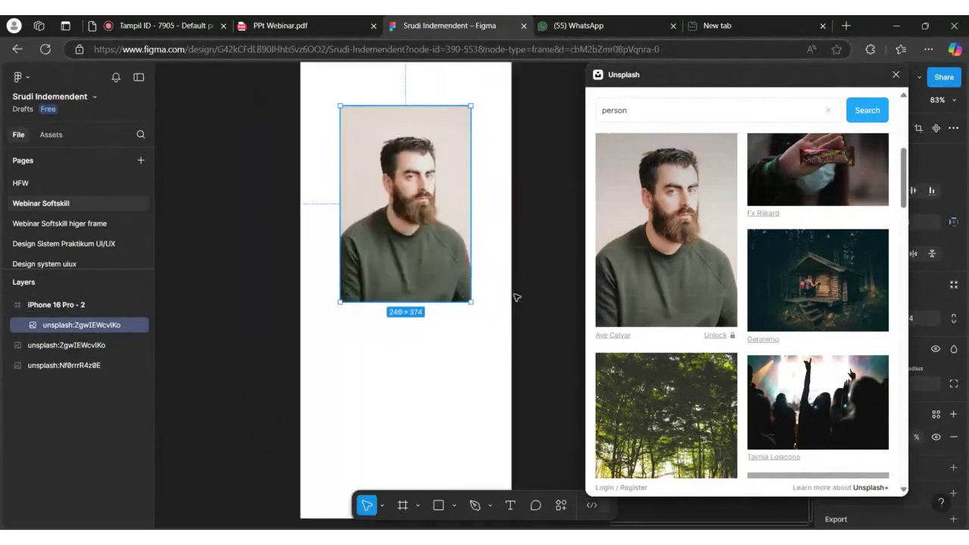
Step: Browse Unsplash's animal photos and place the snake photo below the portrait in the phone frame at about X 76, Y 485
click(828, 110)
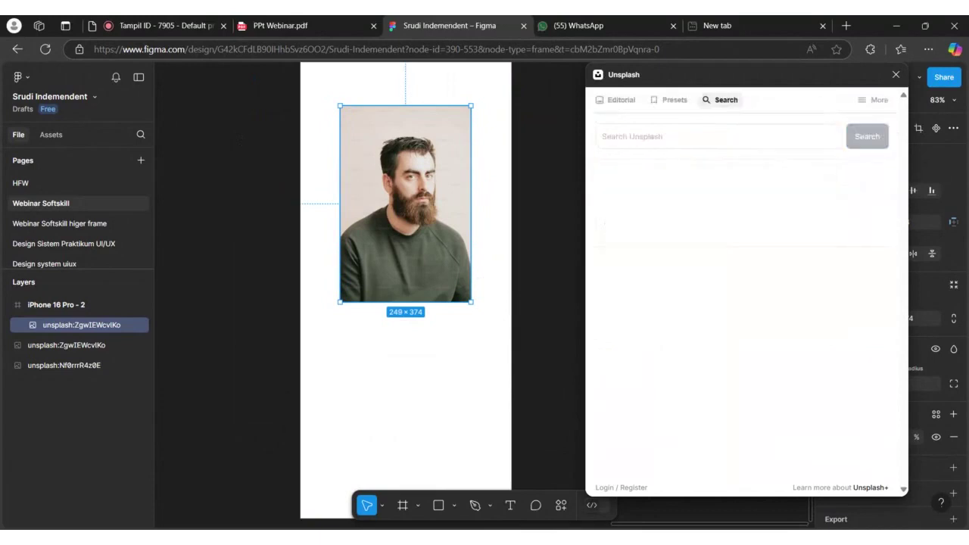
click(714, 220)
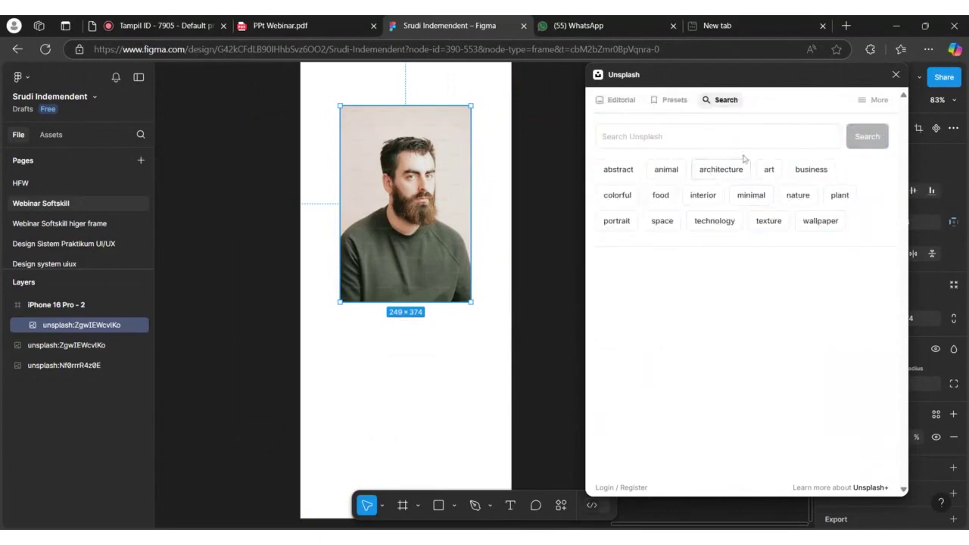
click(669, 172)
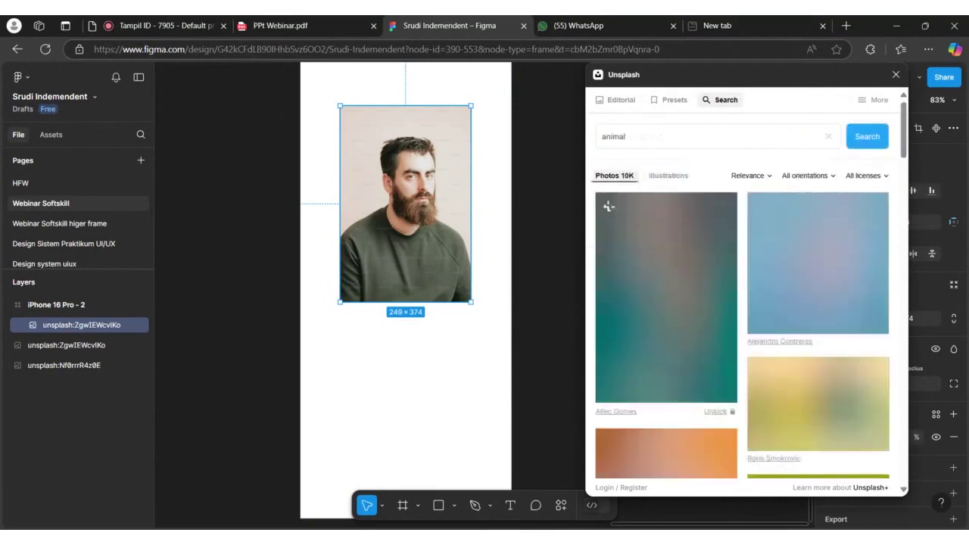
scroll(760, 299, down, 3)
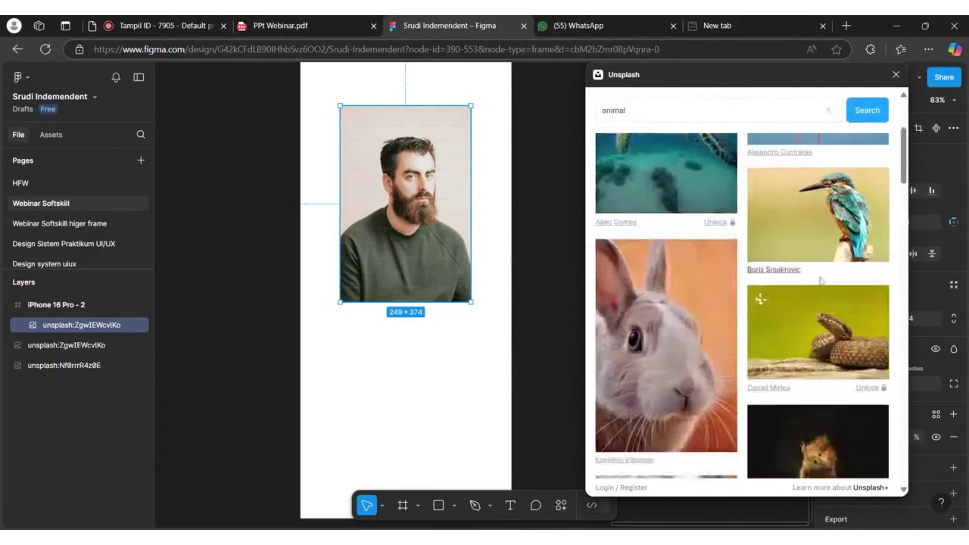
scroll(838, 226, down, 3)
drag(838, 226, 419, 321)
scroll(467, 357, down, 3)
drag(509, 402, 471, 349)
scroll(470, 376, up, 2)
scroll(458, 331, up, 2)
scroll(476, 319, up, 1)
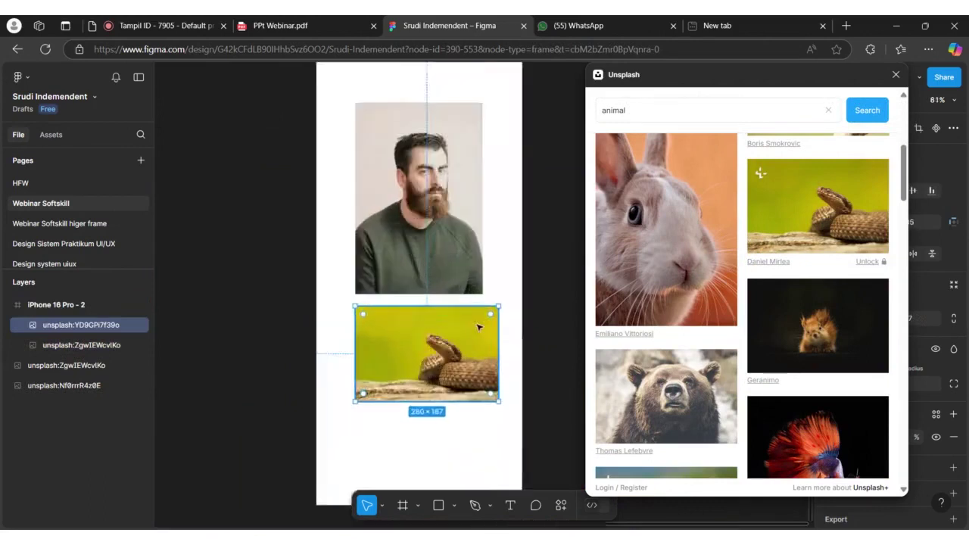
scroll(478, 325, down, 1)
scroll(486, 280, down, 2)
scroll(488, 268, up, 1)
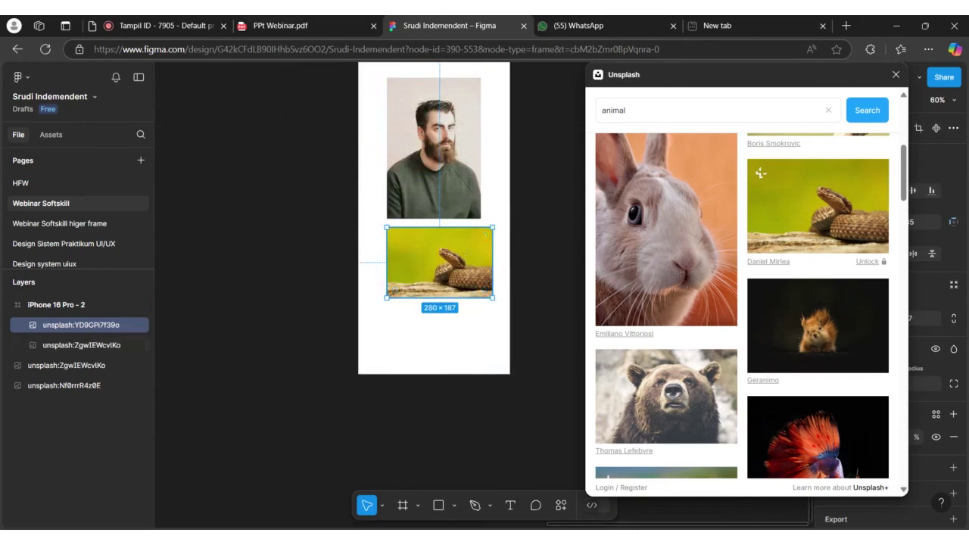
scroll(534, 166, up, 1)
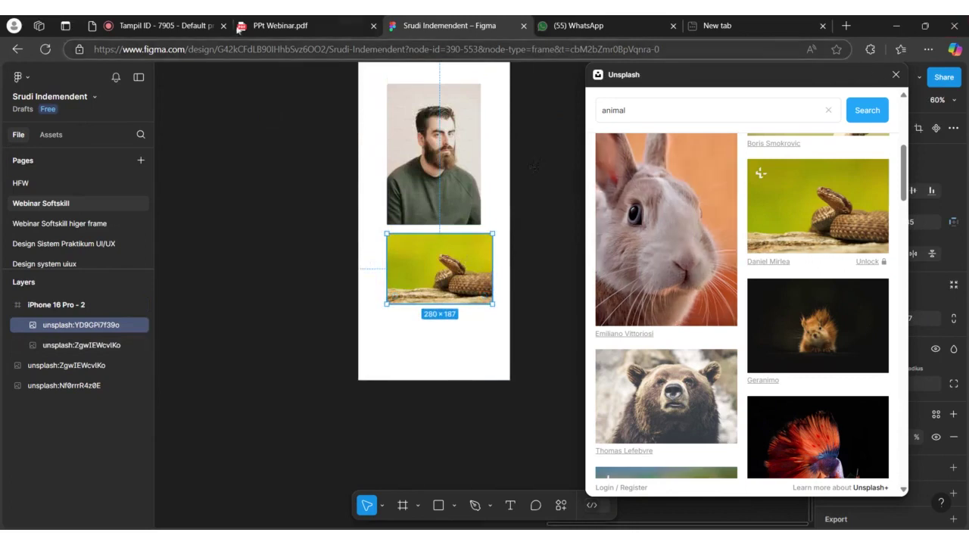
Step: Switch to the PDF presentation and read the slide about the Remove BG plugin
click(240, 28)
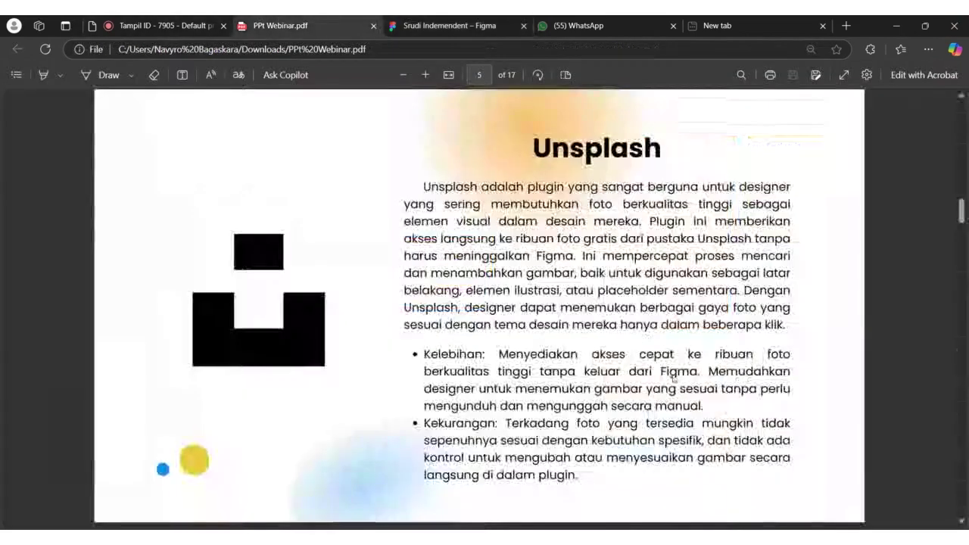
key(Page_Down)
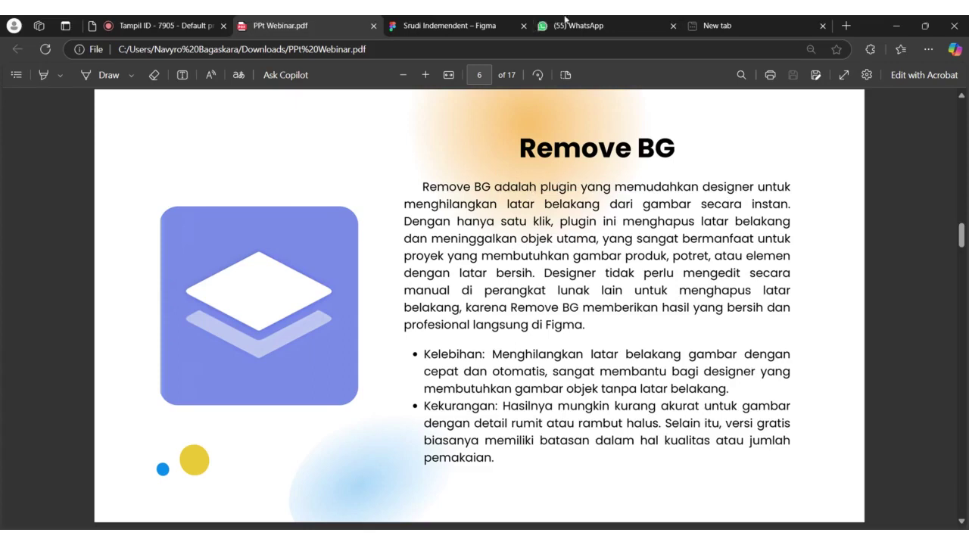
Step: Return to the Figma design file and close the Unsplash plugin
click(470, 19)
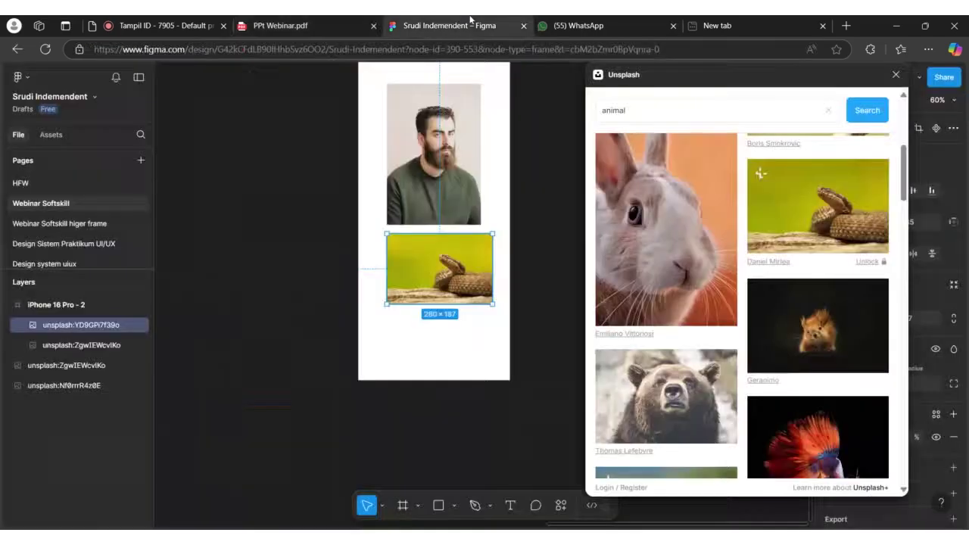
click(895, 74)
scroll(563, 197, up, 1)
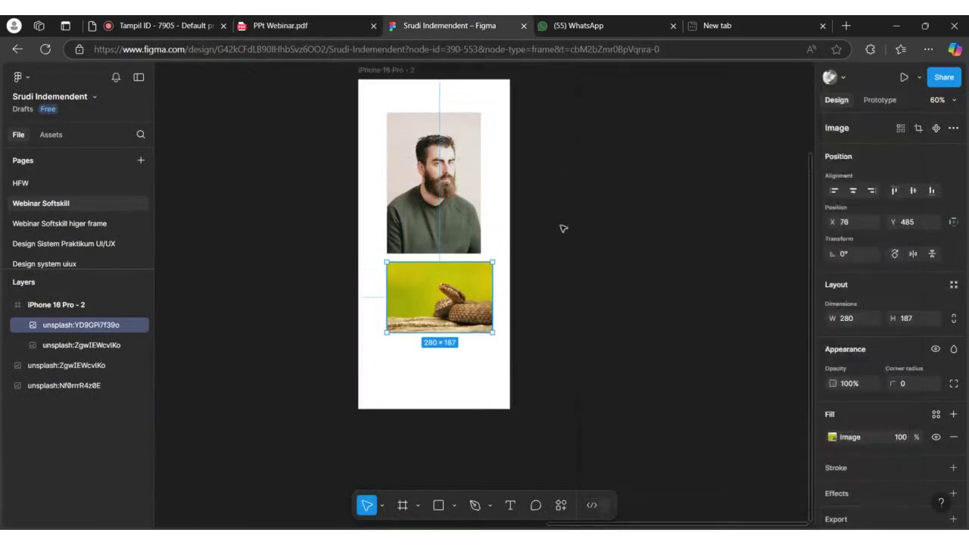
Step: Remove the background from the bearded man's portrait in the phone frame using the Remove BG plugin
click(456, 191)
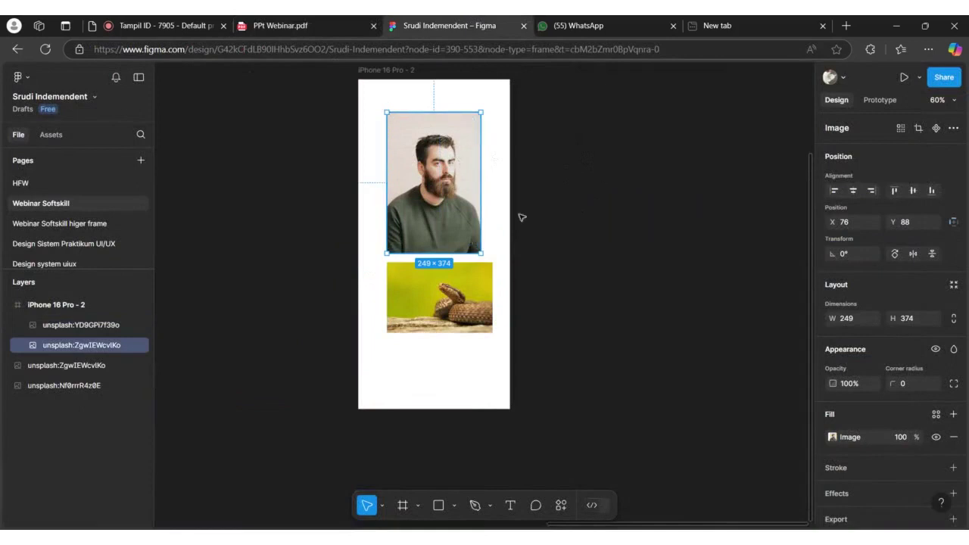
scroll(542, 244, up, 2)
scroll(555, 258, up, 1)
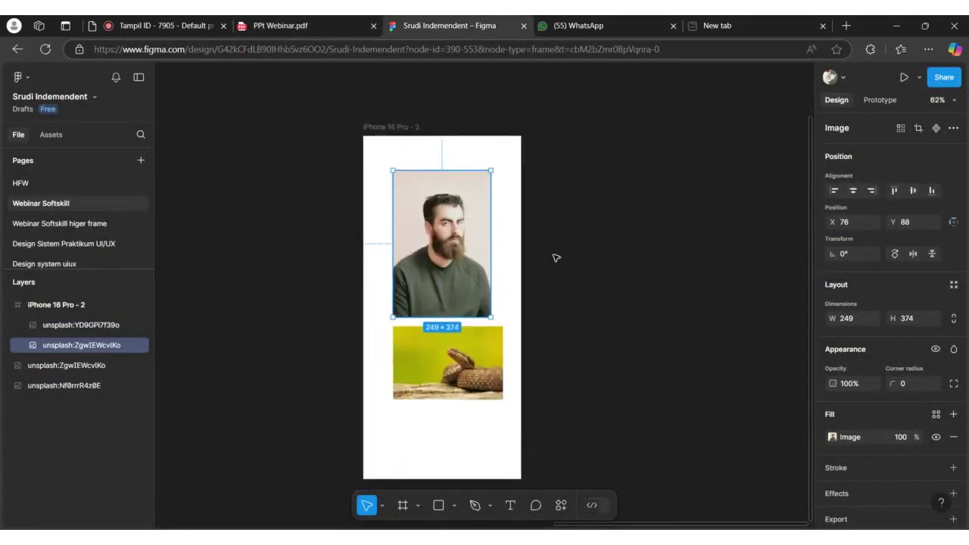
click(200, 22)
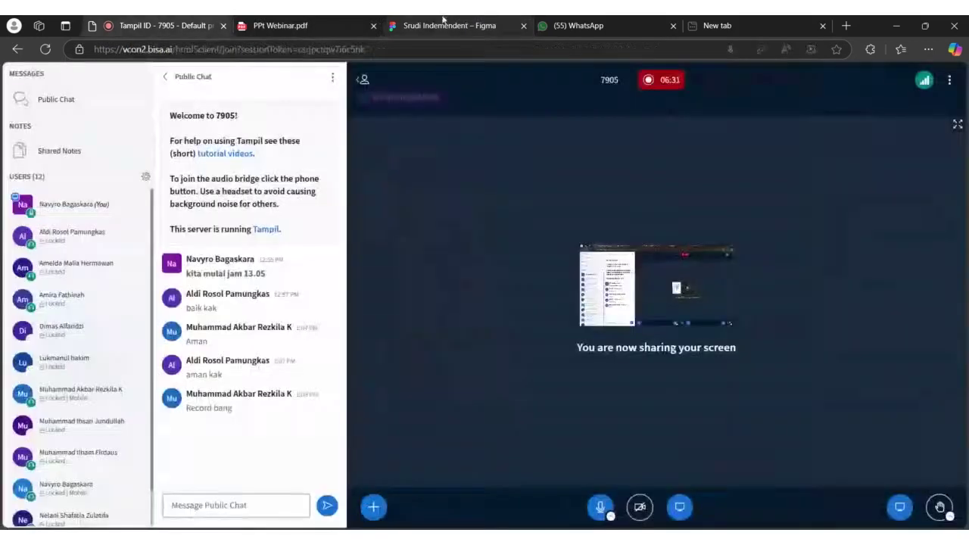
click(442, 23)
right_click(460, 216)
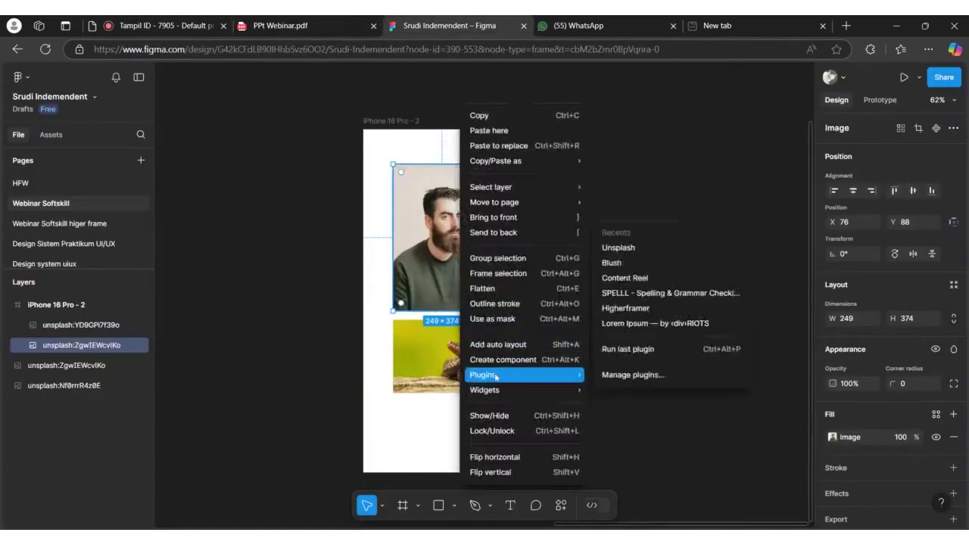
mouse_move(522, 389)
click(622, 377)
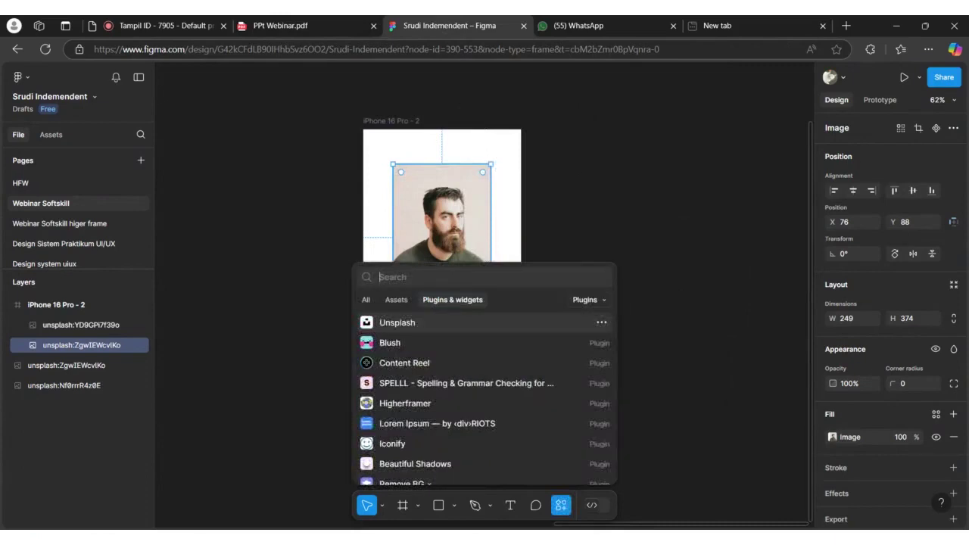
text(re)
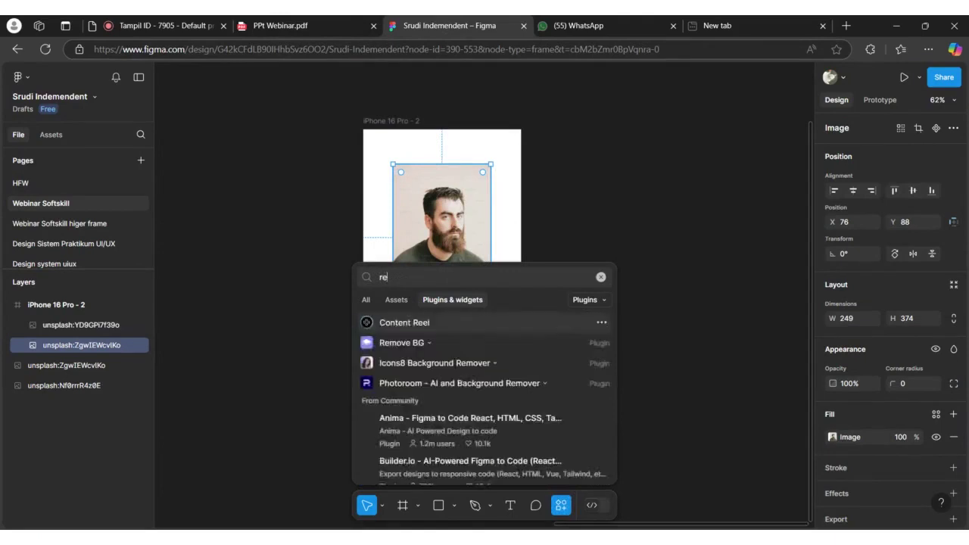
text(move)
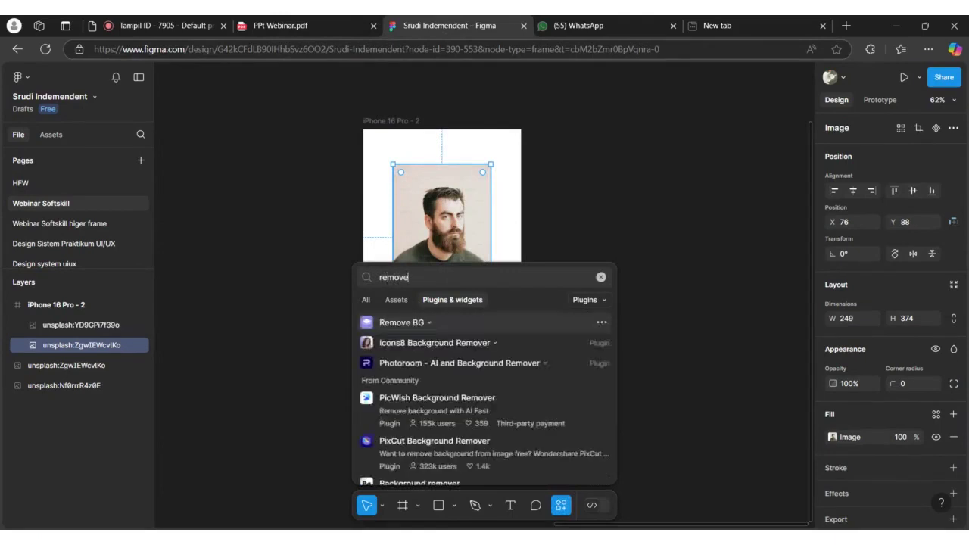
click(478, 330)
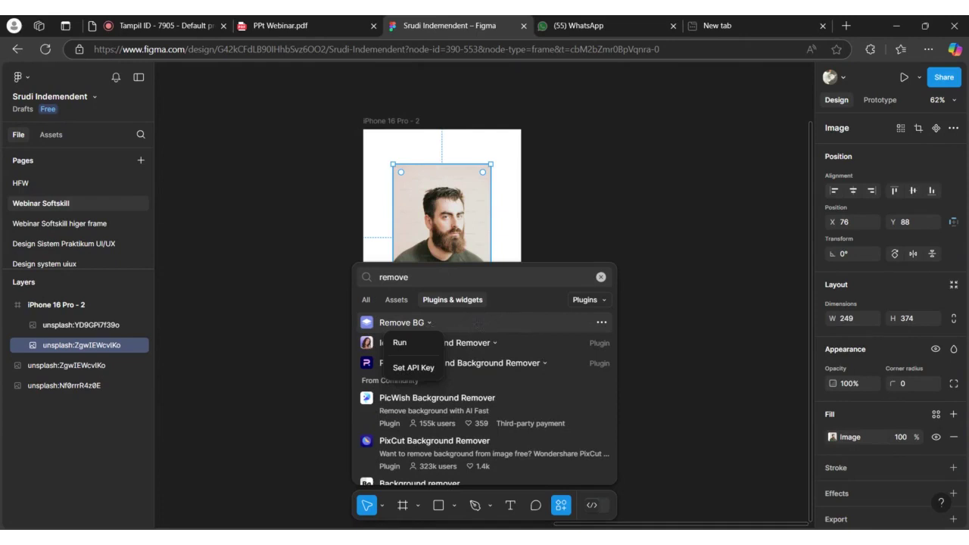
click(399, 342)
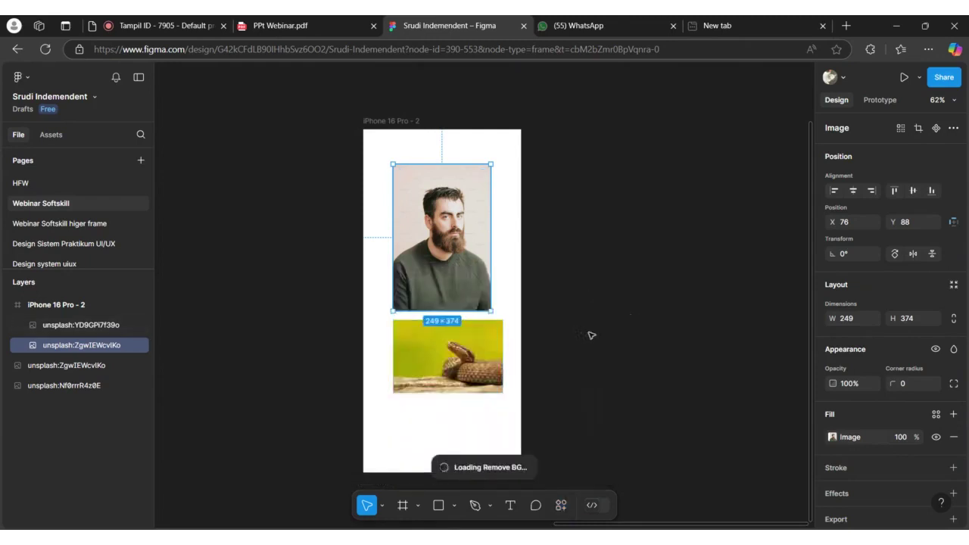
scroll(591, 336, left, 3)
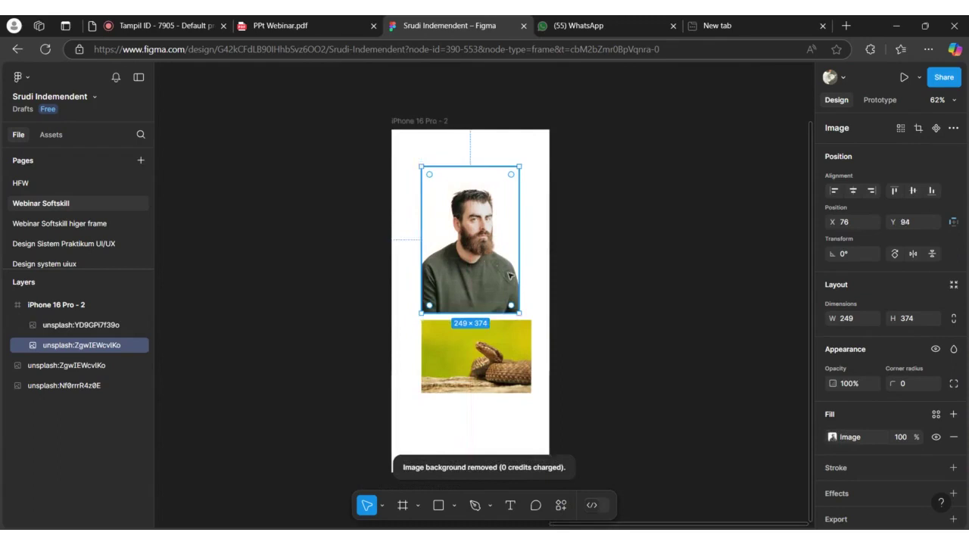
Step: Move the cut-out portrait up within the phone frame to about X 91, Y 50, and deselect it
key(shift+0)
drag(467, 255, 477, 230)
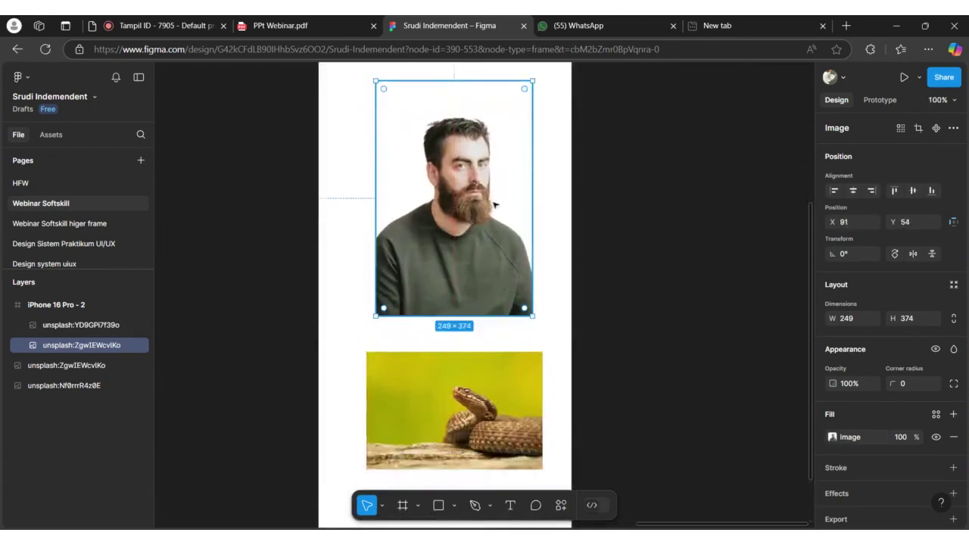
drag(499, 299, 496, 296)
scroll(541, 321, up, 2)
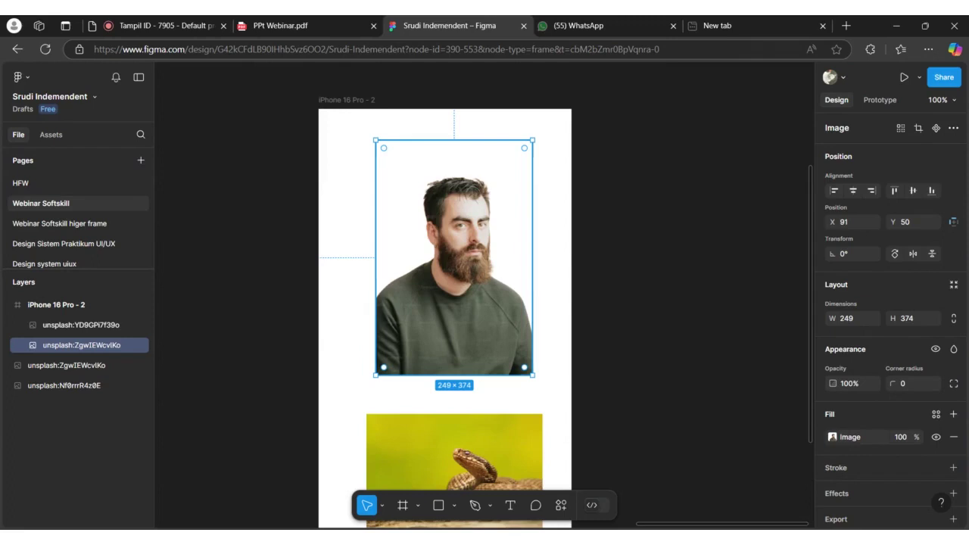
scroll(488, 282, down, 2)
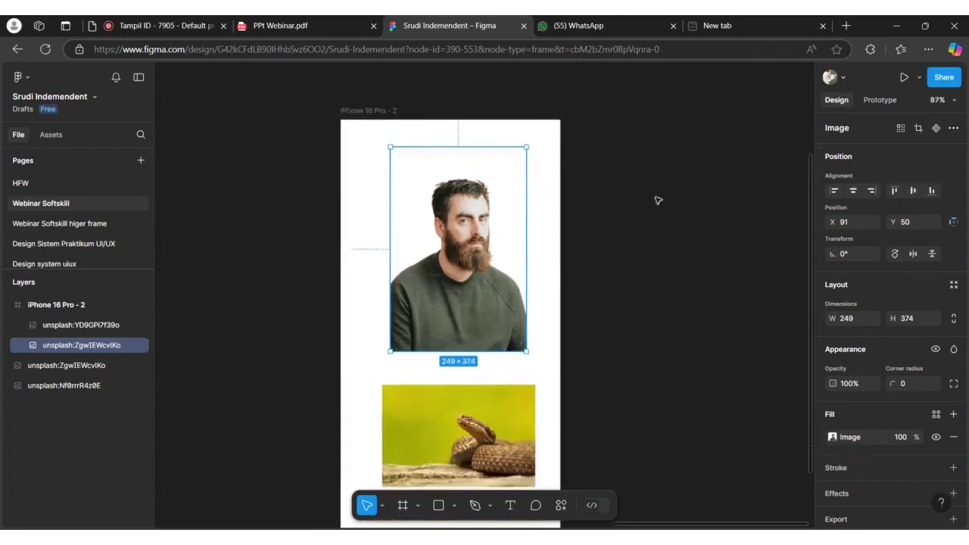
click(658, 199)
Step: Switch to the PDF presentation, read the Beautiful Shadows slide on page 7, and return to the Figma design file
click(316, 21)
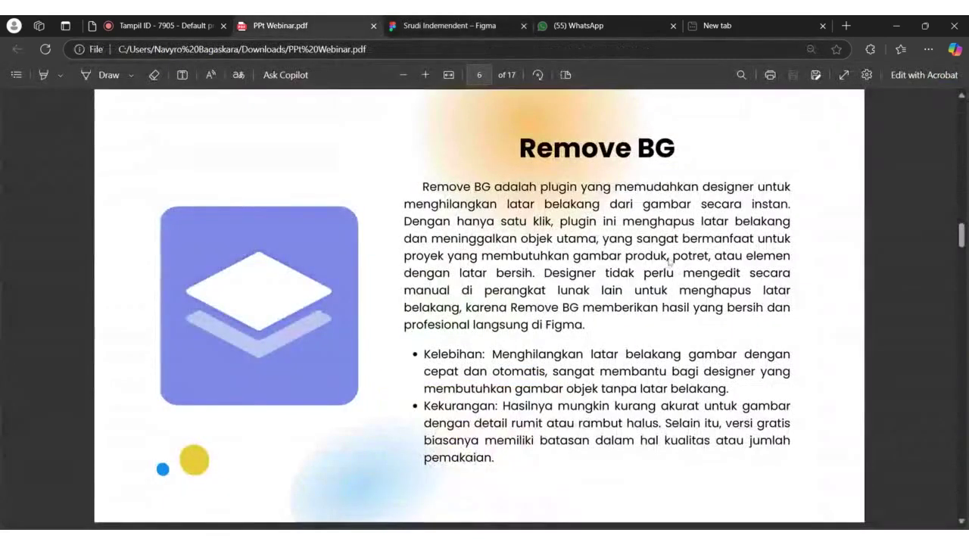
key(Right)
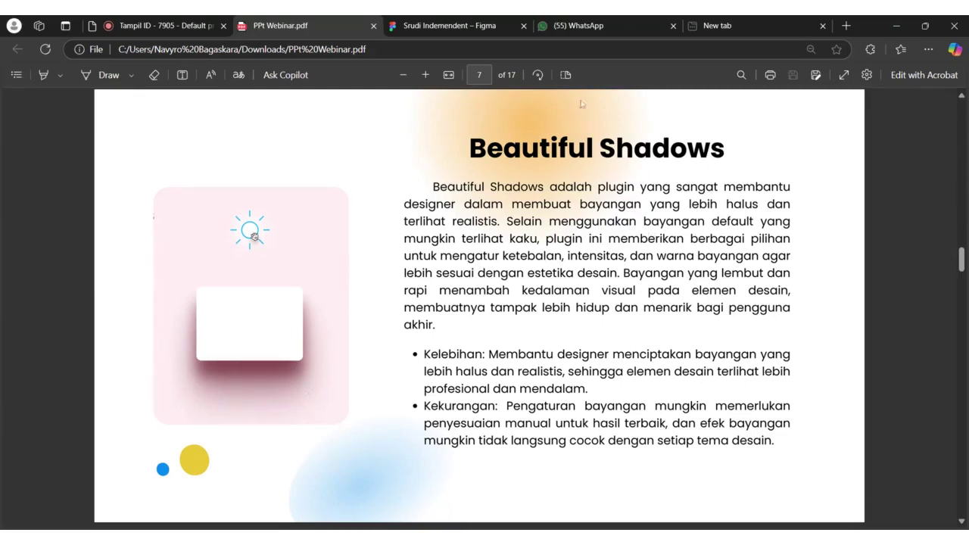
click(454, 25)
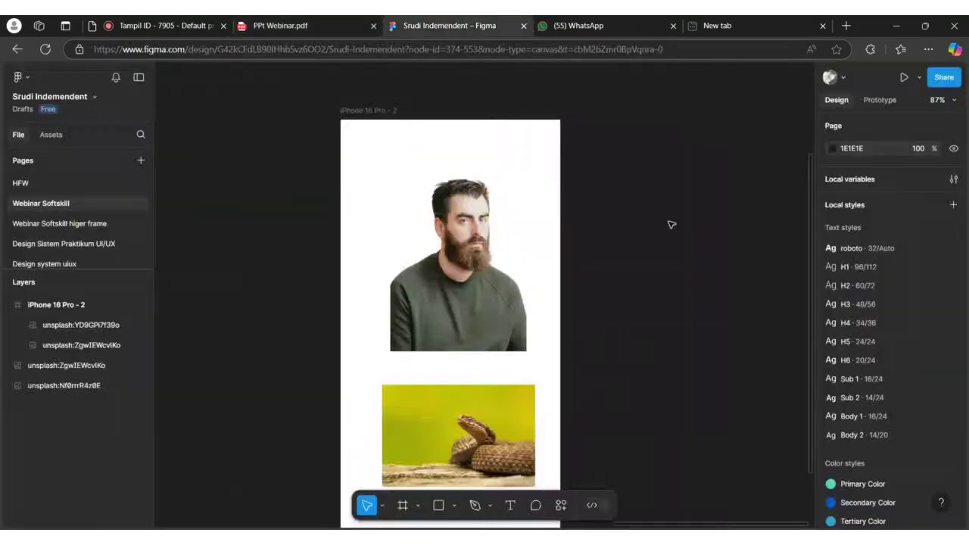
Step: Duplicate the iPhone 16 Pro - 2 frame beside the original
scroll(500, 273, down, 5)
scroll(480, 246, right, 2)
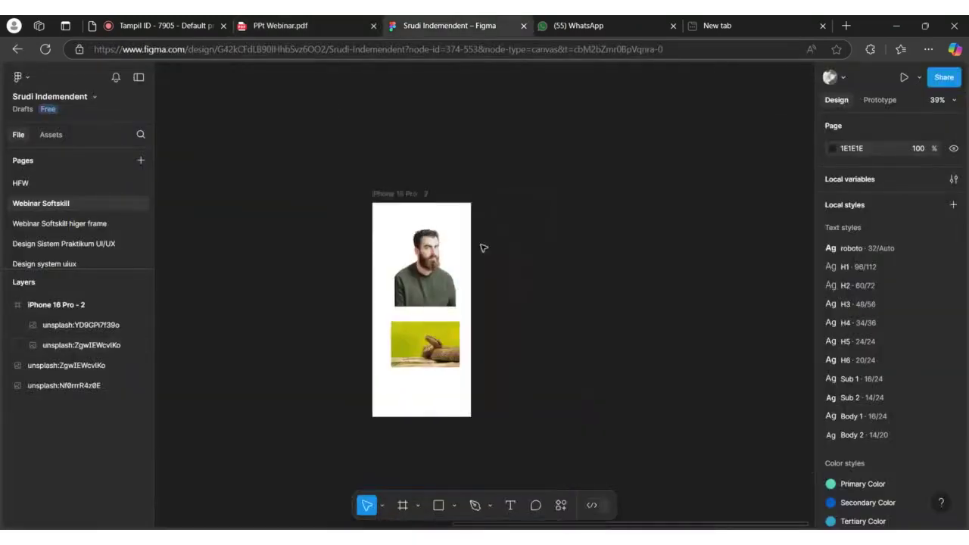
scroll(420, 201, up, 3)
click(415, 204)
key(ctrl+d)
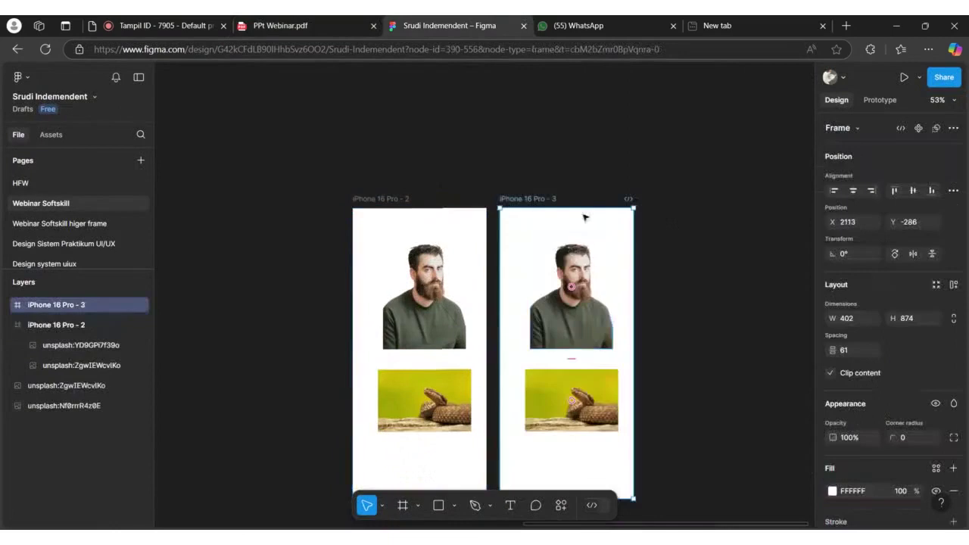
Step: Delete the portrait and the snake photo from the duplicated phone frame
scroll(583, 216, up, 3)
click(509, 241)
key(Delete)
scroll(519, 379, down, 1)
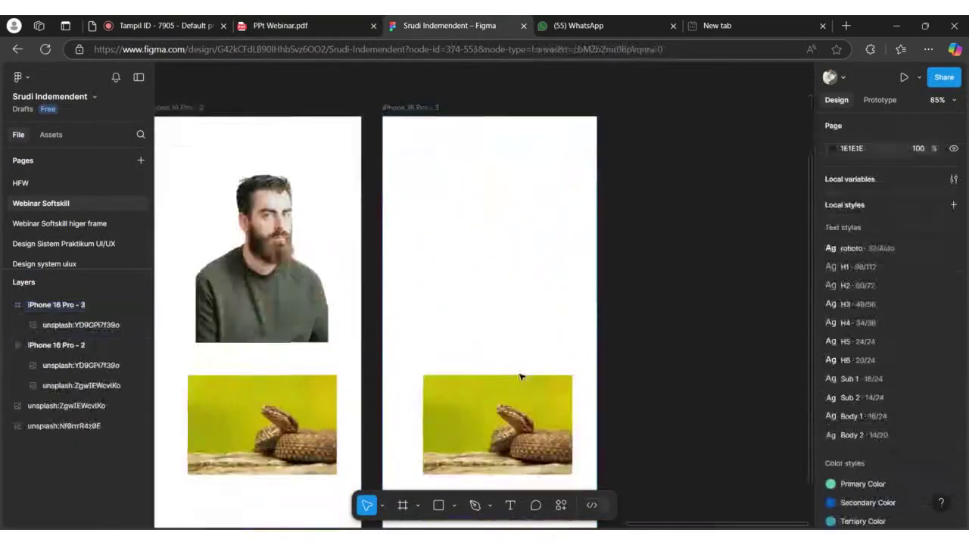
click(524, 389)
scroll(517, 356, down, 1)
key(Delete)
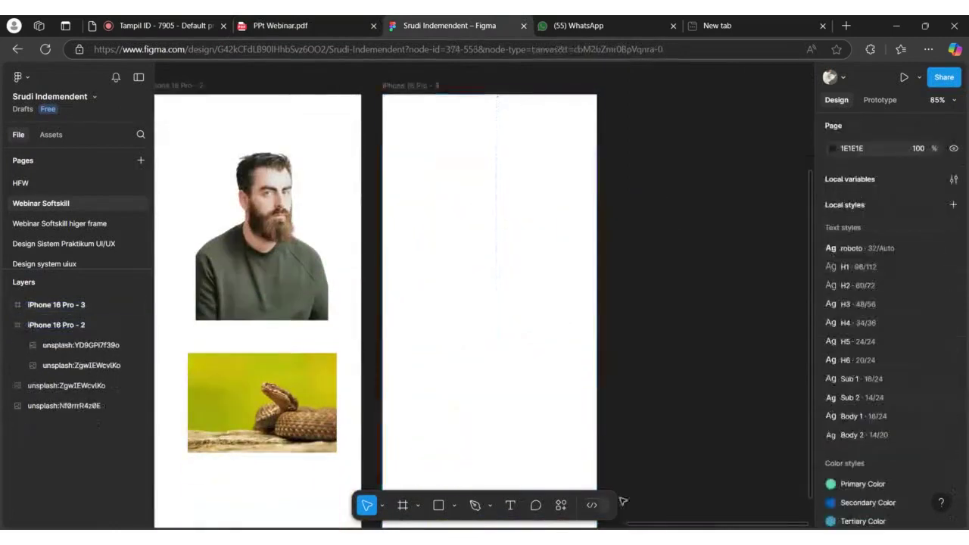
Step: Draw a rectangle about 259 × 130 in the upper part of the empty phone frame and run the Beautiful Shadows plugin on it
click(439, 505)
mouse_move(422, 174)
mouse_down()
mouse_move(560, 243)
mouse_move(514, 229)
mouse_up()
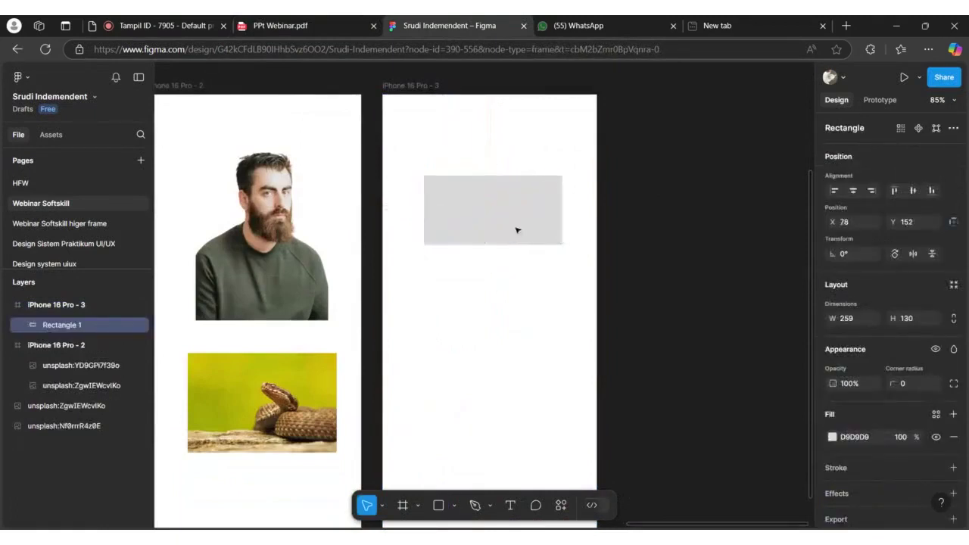
right_click(521, 208)
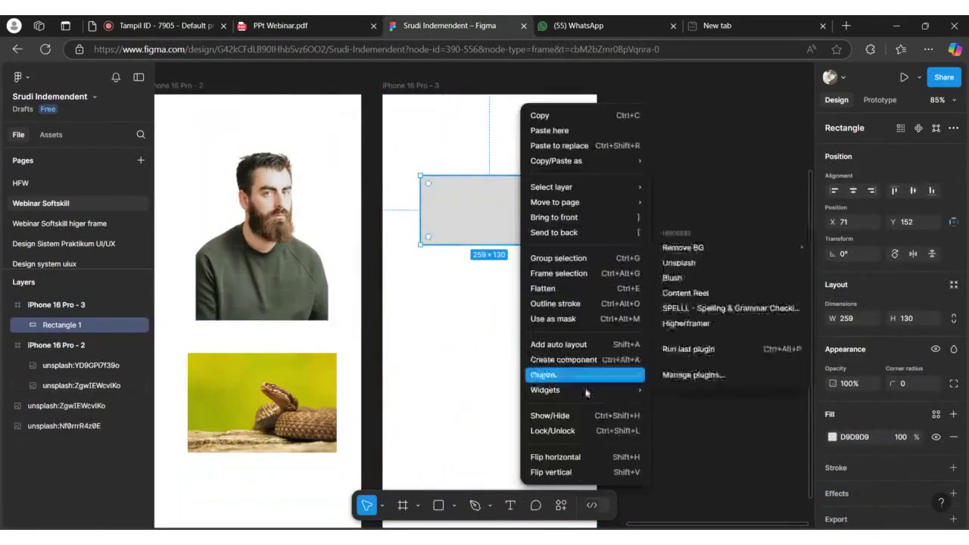
mouse_move(601, 381)
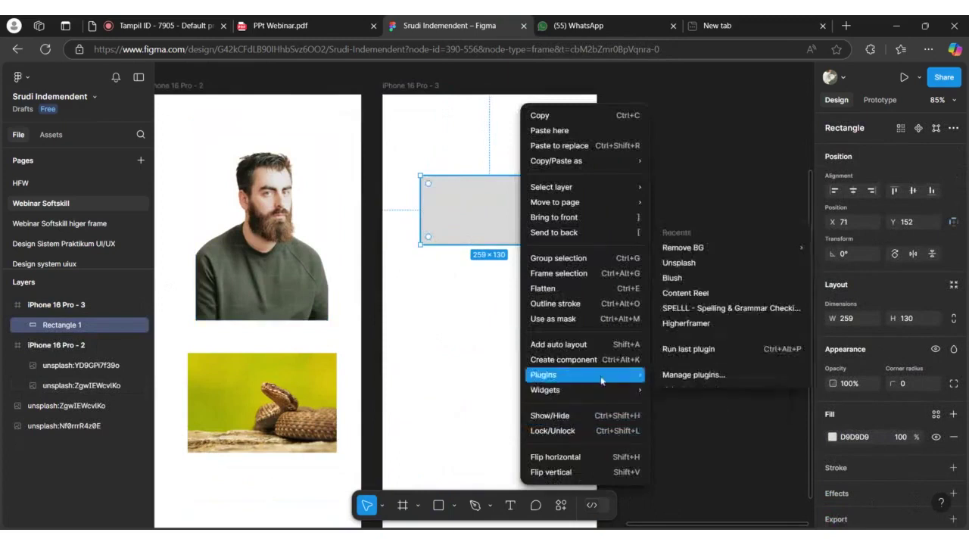
click(672, 375)
text(be)
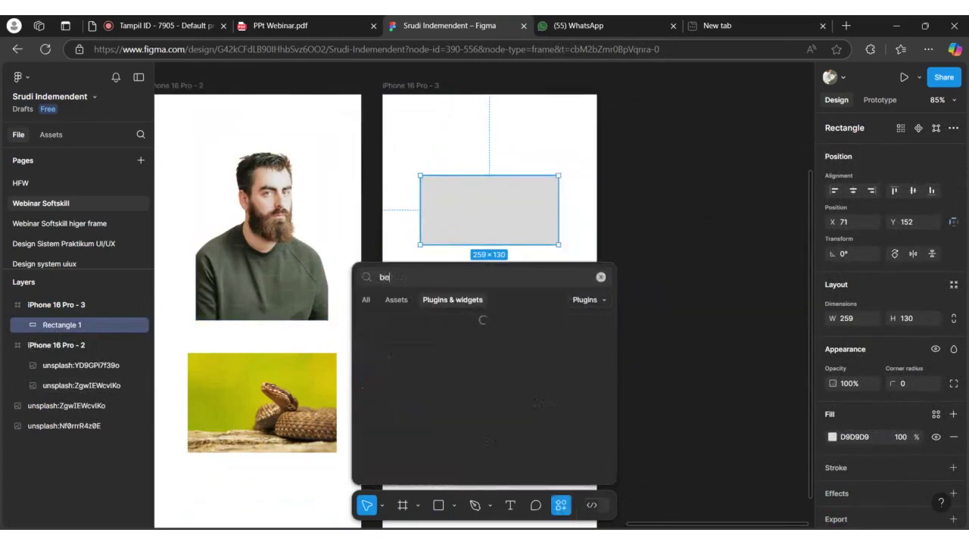
text(aut)
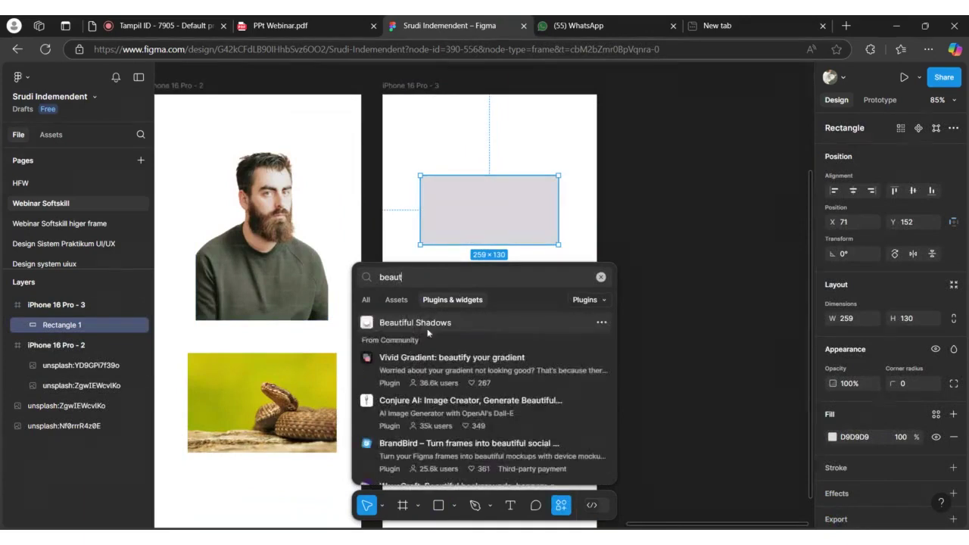
key(Return)
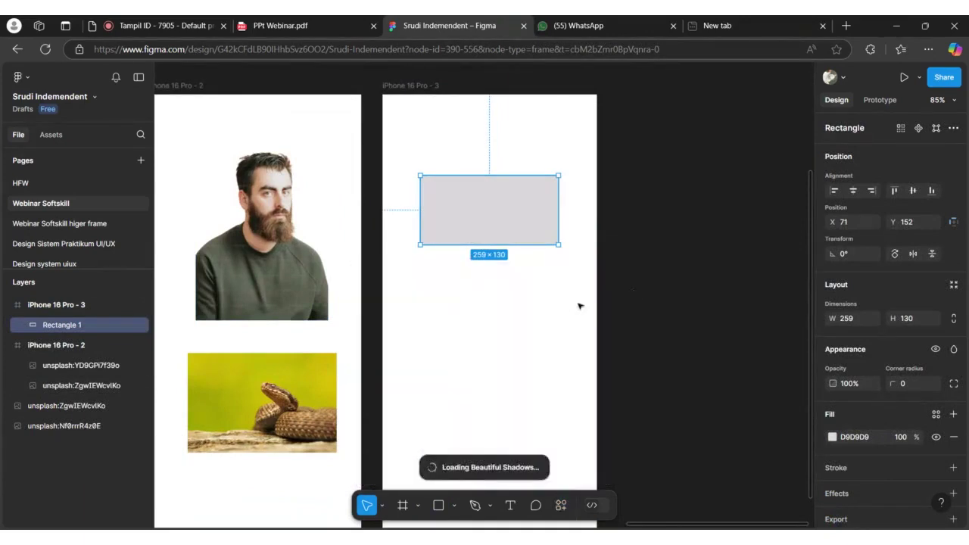
scroll(569, 297, down, 2)
scroll(517, 306, up, 1)
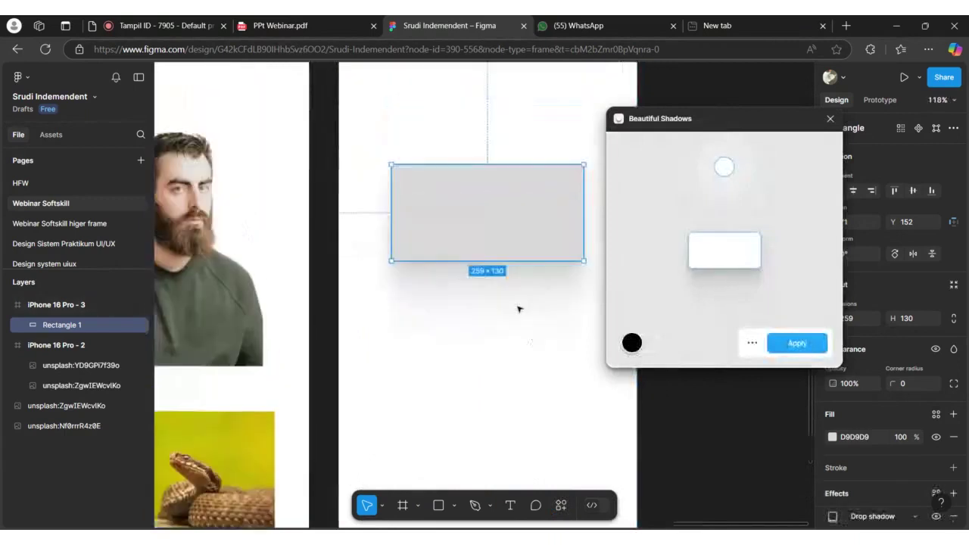
scroll(567, 300, down, 1)
scroll(541, 349, up, 2)
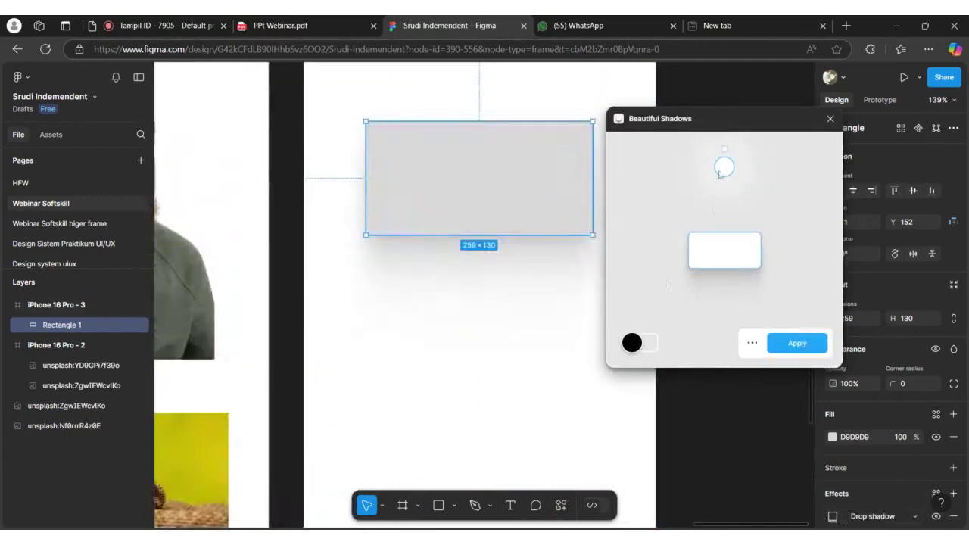
Step: Set the rectangle's drop shadow to red with a light intensity of 30% and apply it
click(634, 345)
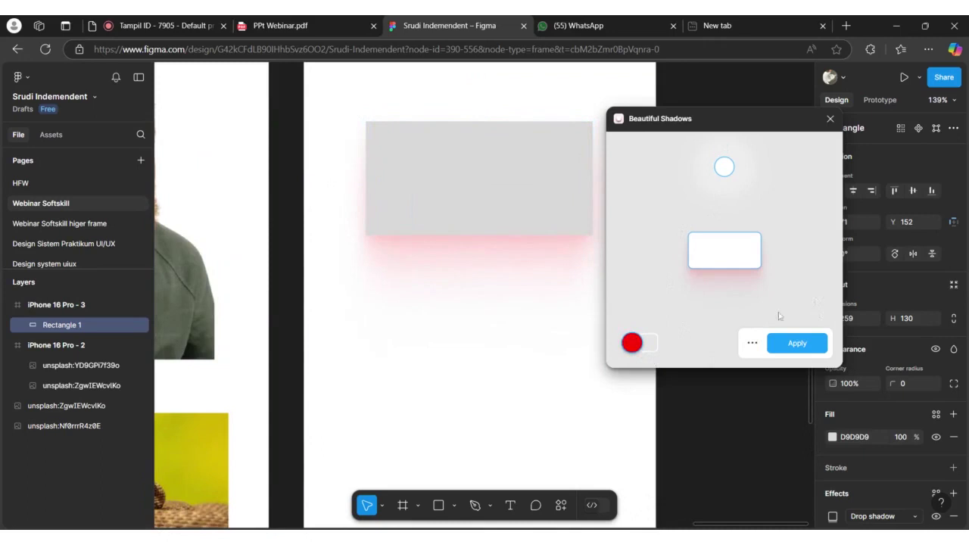
click(752, 343)
click(738, 306)
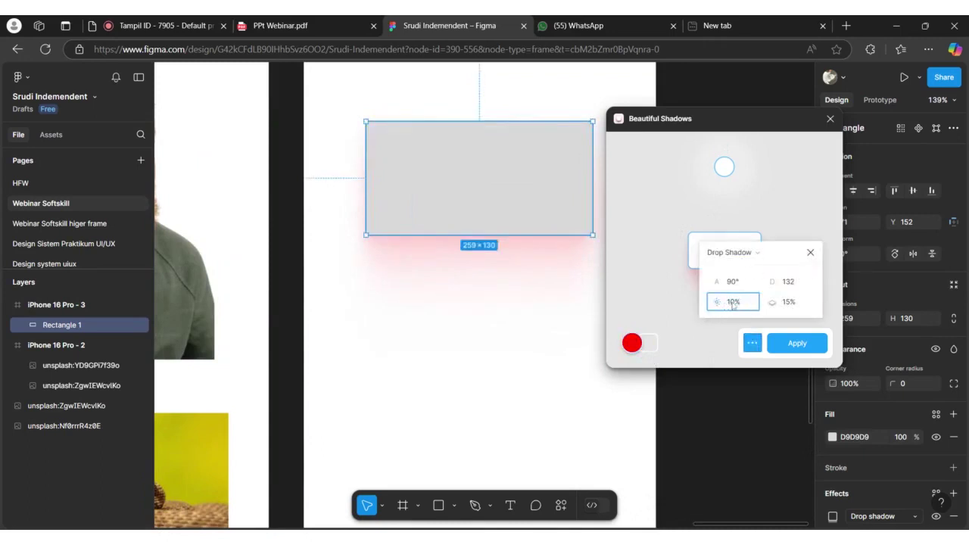
key(BackSpace)
key(BackSpace)
text(30)
click(797, 343)
Step: Run Beautiful Shadows on the rectangle again and set the drop shadow's elevation to 20%
right_click(520, 177)
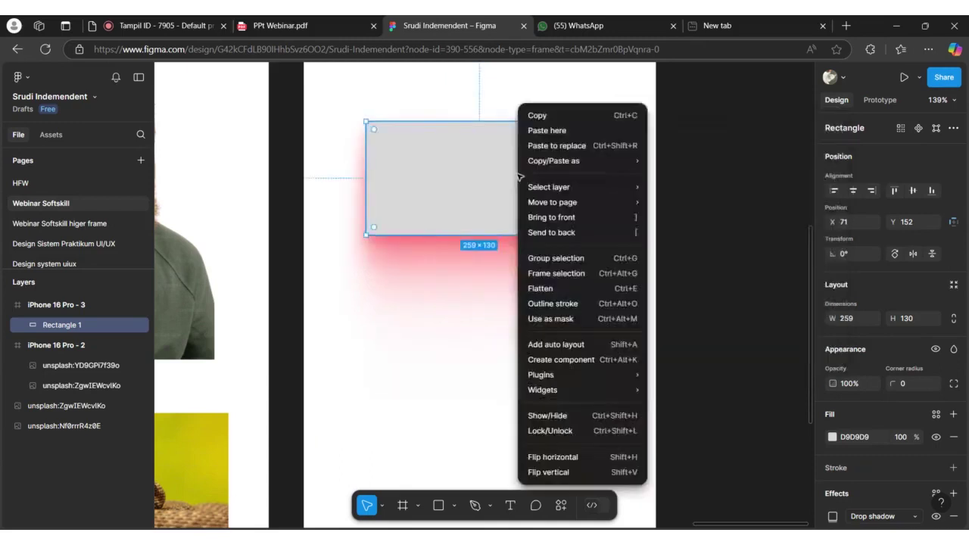
mouse_move(560, 375)
click(662, 374)
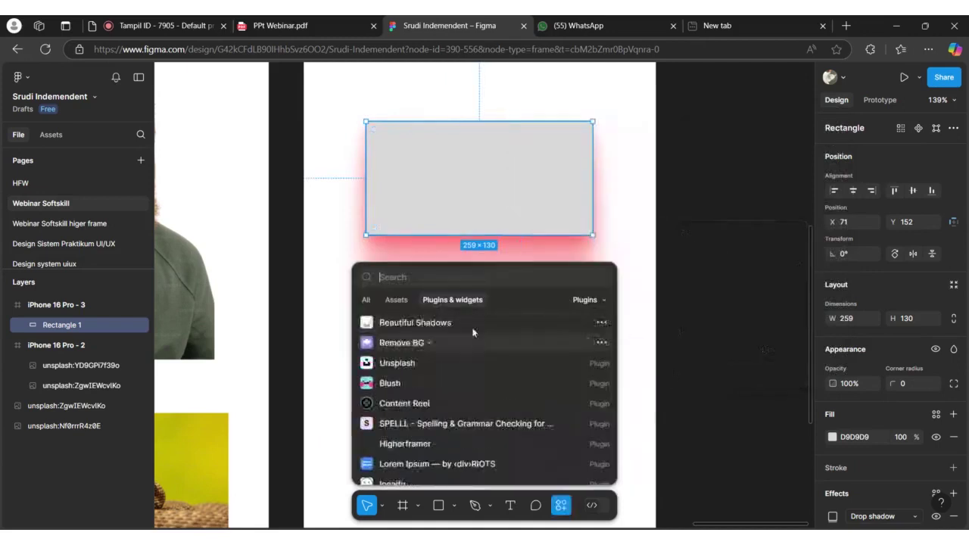
click(475, 325)
click(753, 341)
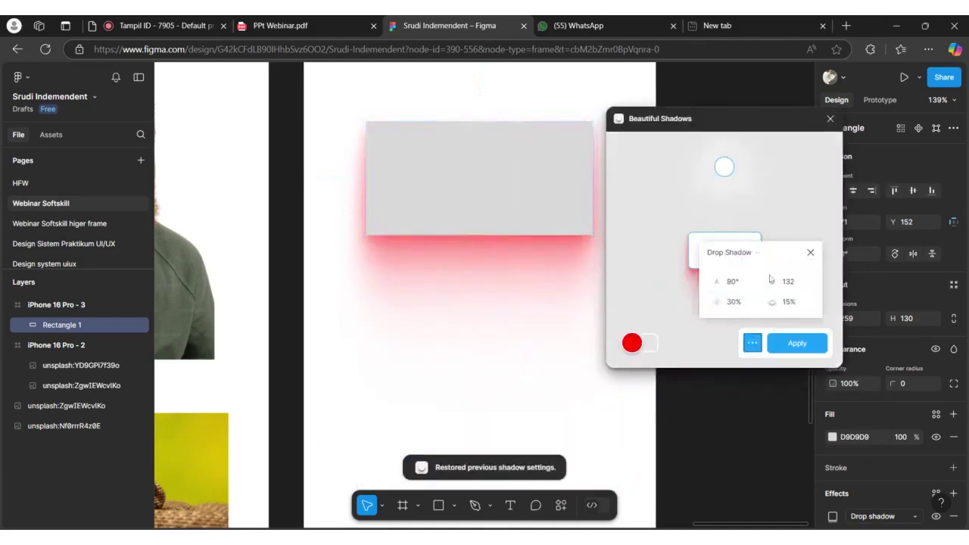
click(788, 301)
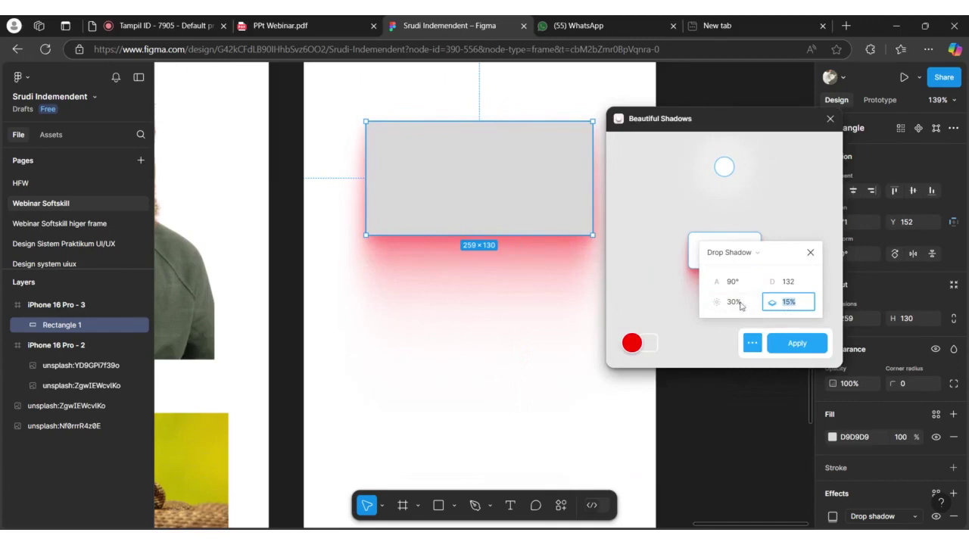
key(BackSpace)
text(20)
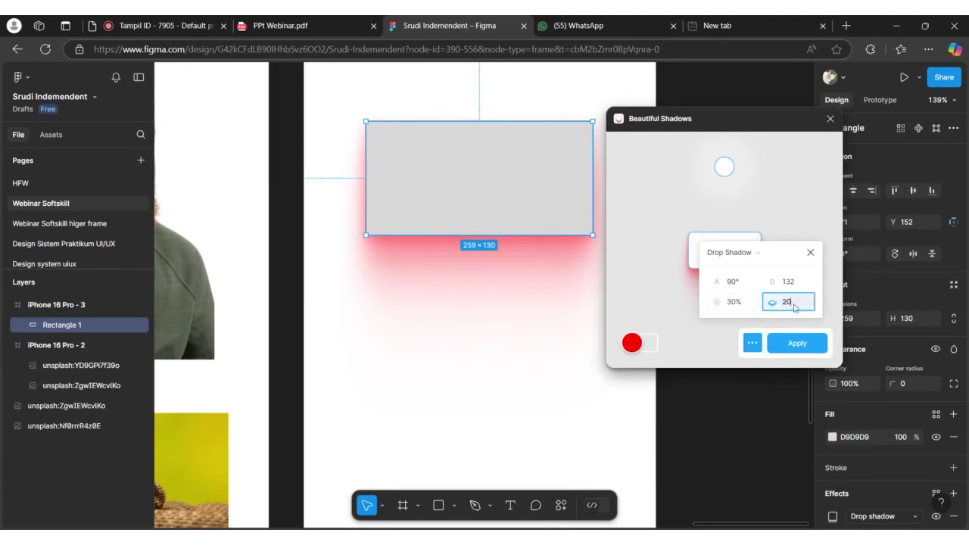
key(Return)
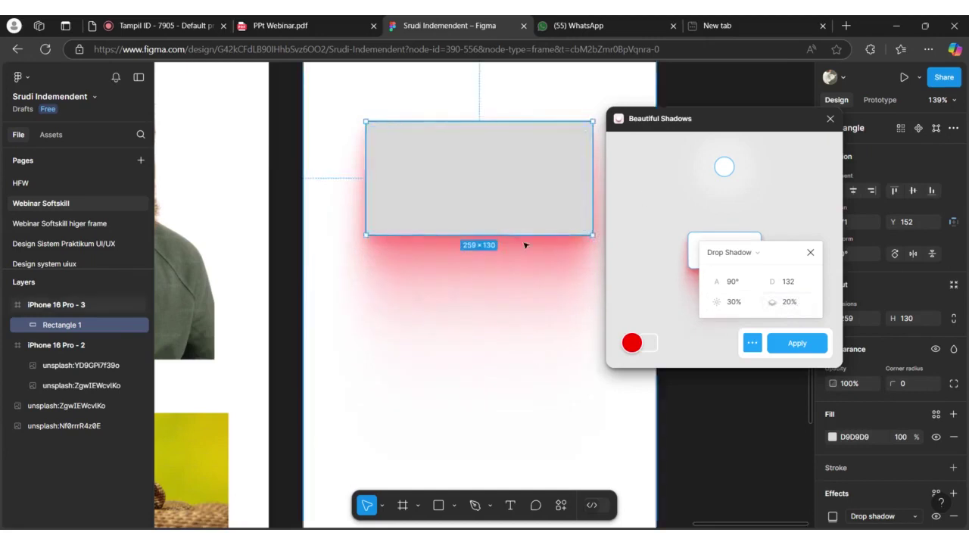
scroll(525, 245, down, 5)
click(809, 252)
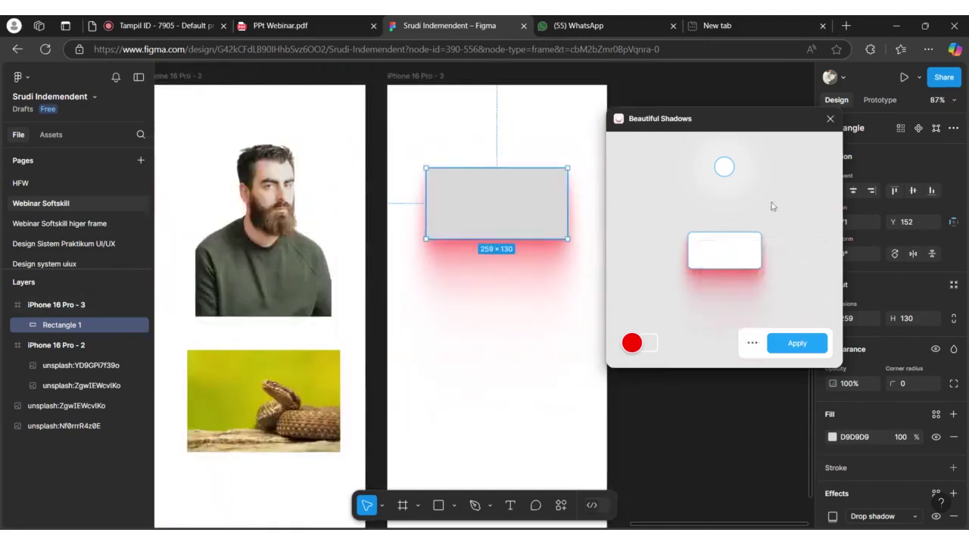
Step: Move the light source straight down closer to the preview card and apply the tighter shadow to the rectangle
drag(724, 167, 724, 204)
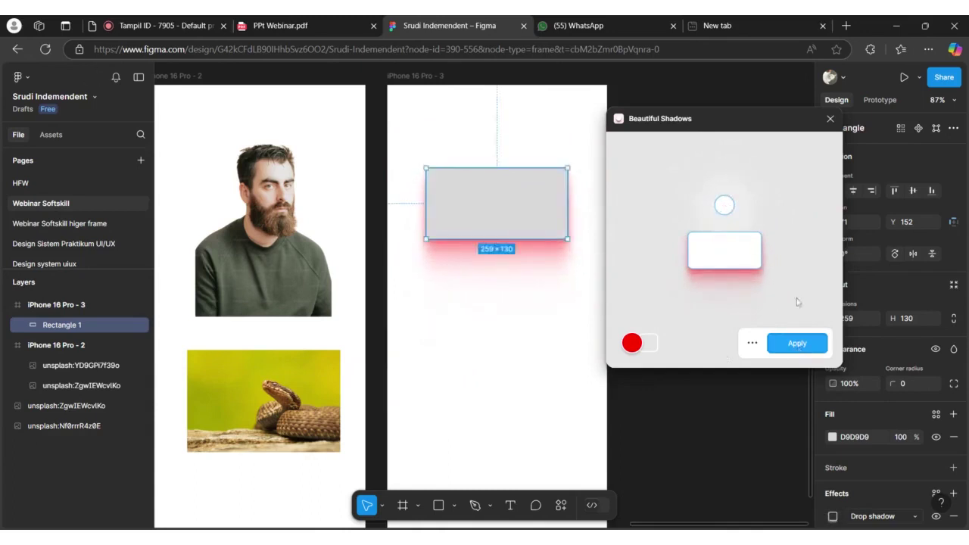
click(800, 345)
click(802, 344)
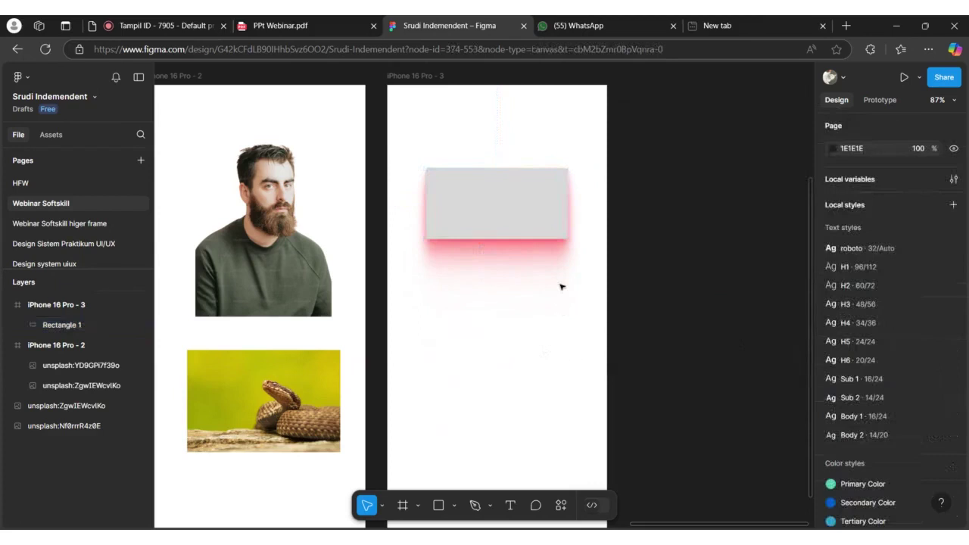
Step: Select the shadowed rectangle and examine its applied red shadow up close
click(561, 198)
scroll(564, 227, up, 3)
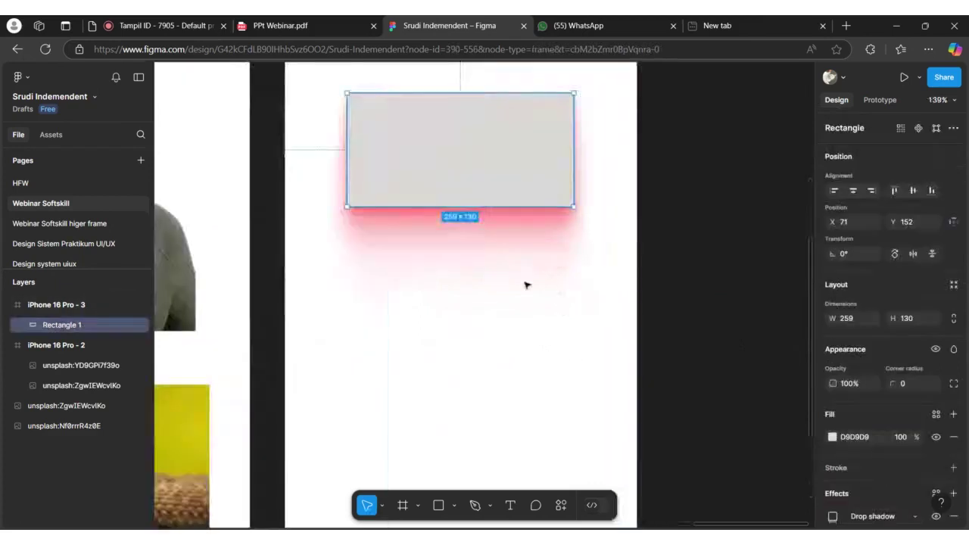
scroll(530, 280, down, 4)
scroll(546, 268, up, 3)
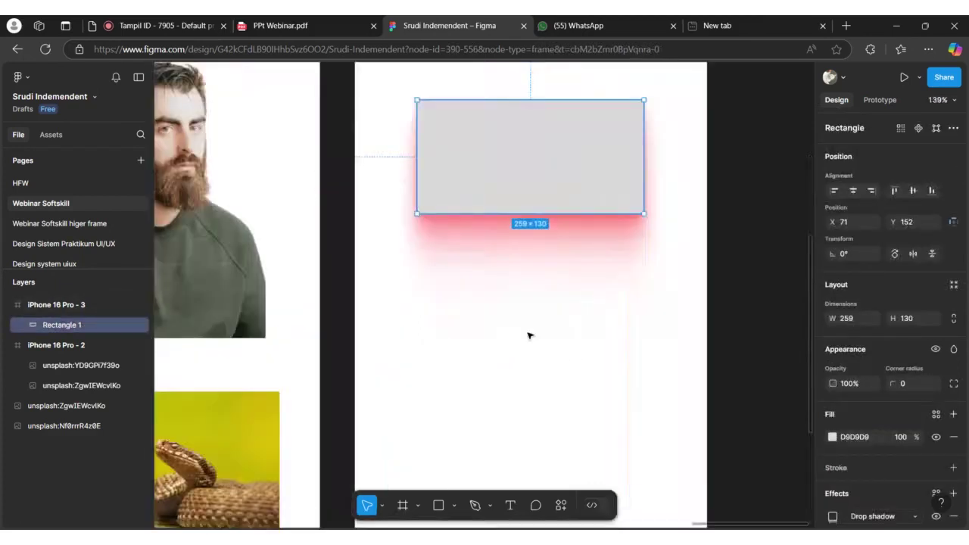
scroll(527, 335, up, 2)
click(638, 324)
click(634, 269)
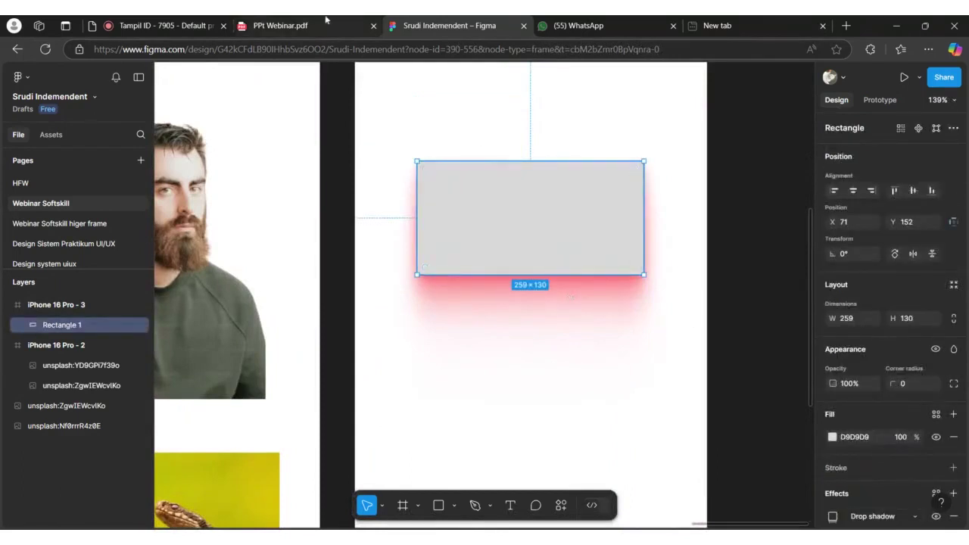
Step: Switch to PPt Webinar.pdf and read the Iconify slide following the Beautiful Shadows page
click(280, 26)
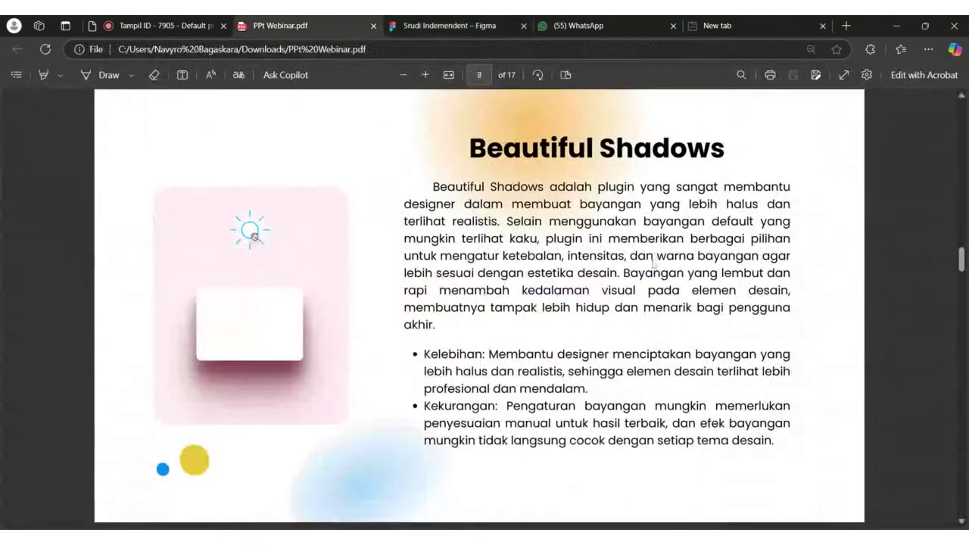
scroll(254, 237, down, 3)
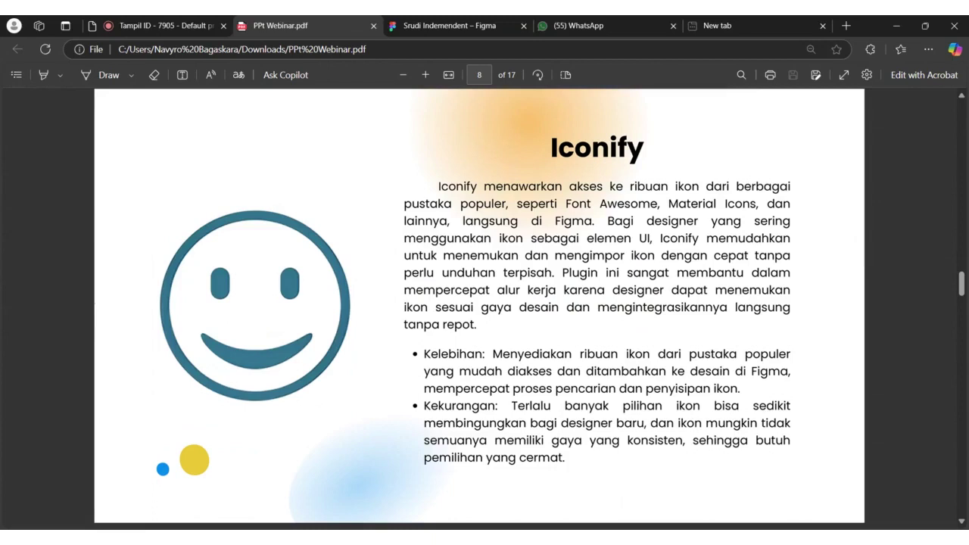
scroll(679, 267, down, 3)
scroll(575, 336, up, 2)
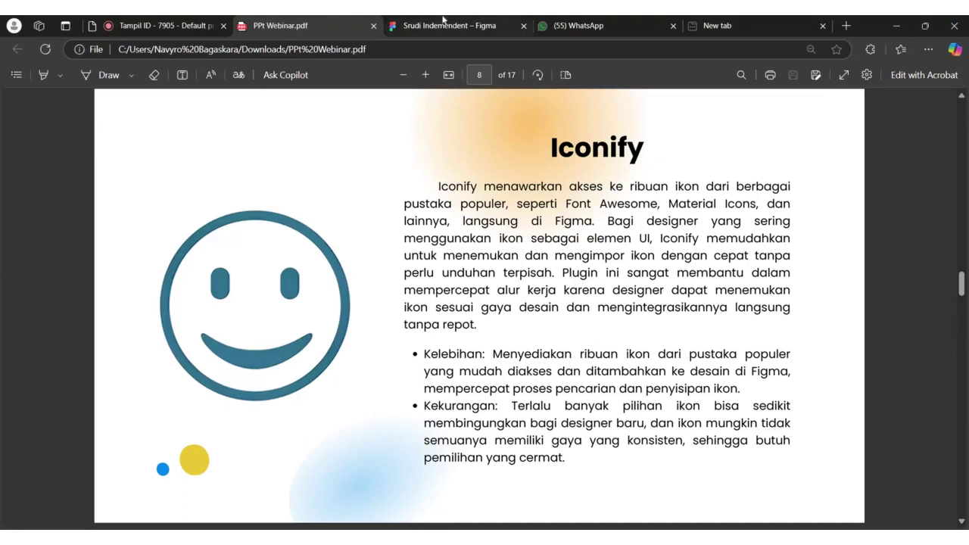
Step: Switch back to the Figma file and select the iPhone 16 Pro - 3 frame
click(473, 25)
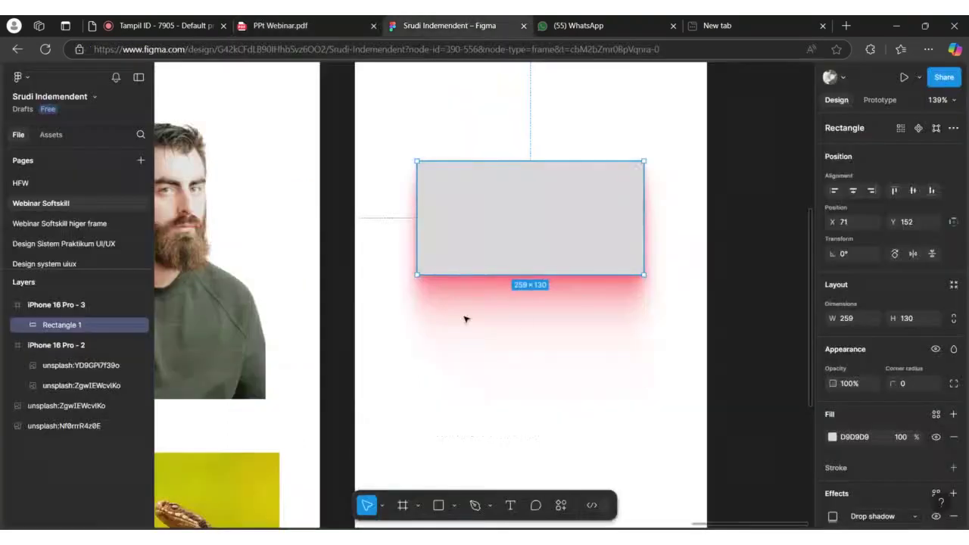
scroll(538, 330, down, 5)
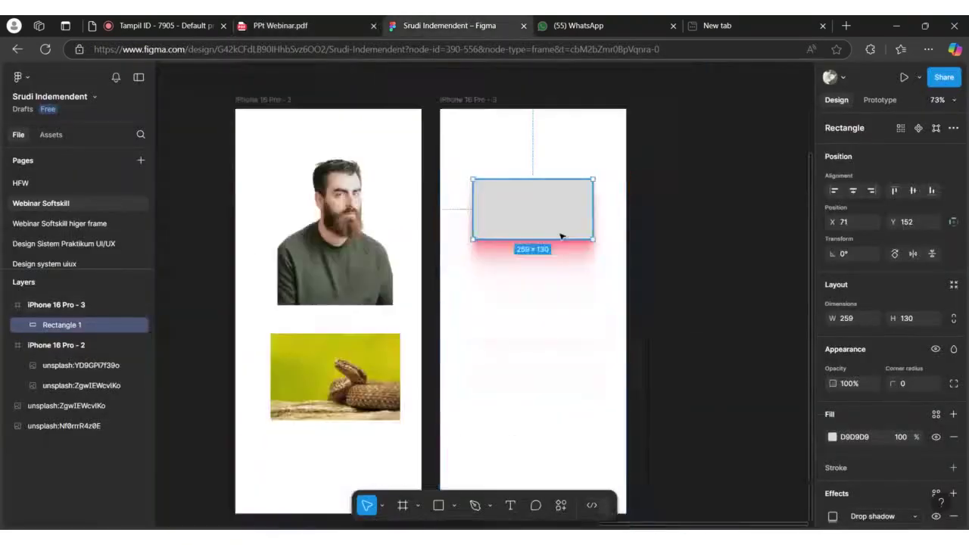
scroll(587, 258, down, 2)
click(577, 250)
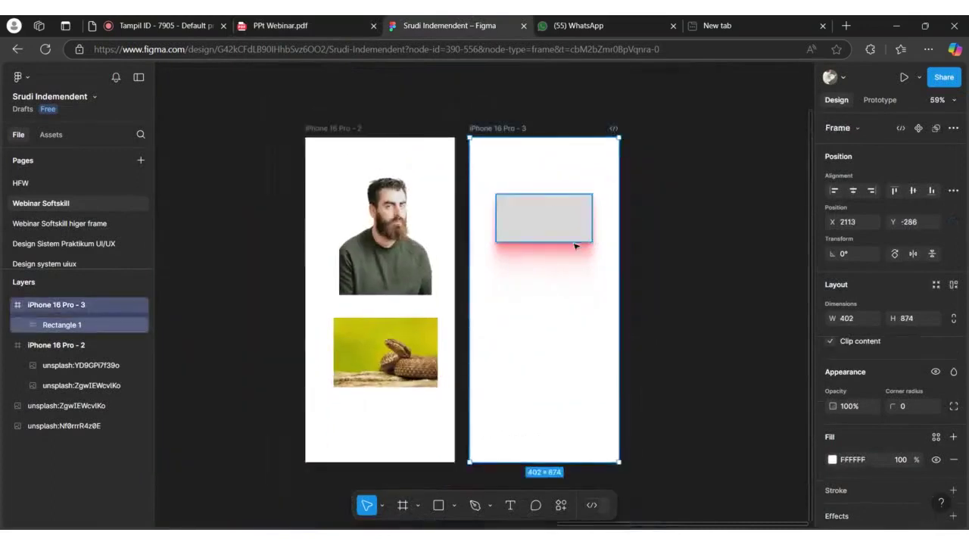
scroll(465, 136, right, 2)
scroll(475, 237, up, 2)
Step: Search the plugins for "iconi" and run Iconify on the selected phone frame
right_click(469, 307)
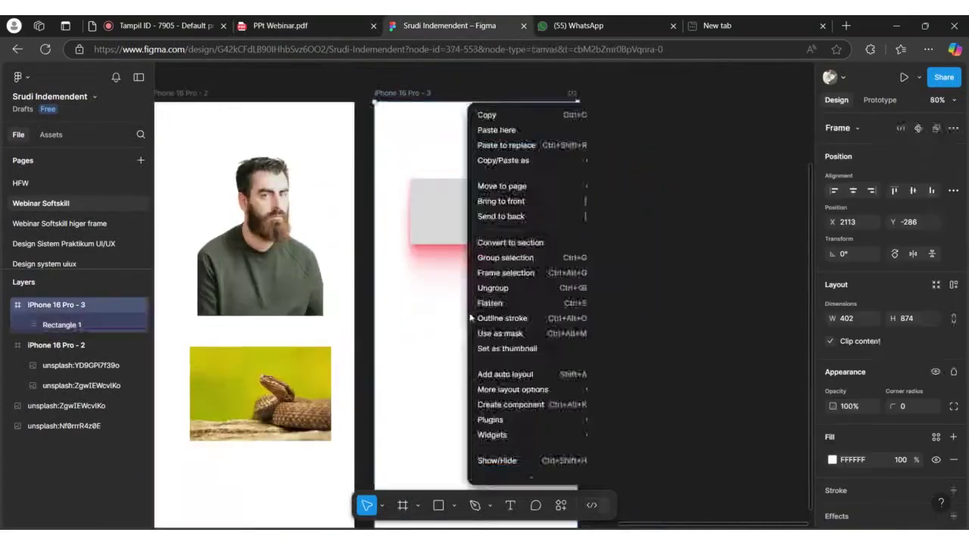
mouse_move(560, 387)
mouse_move(490, 419)
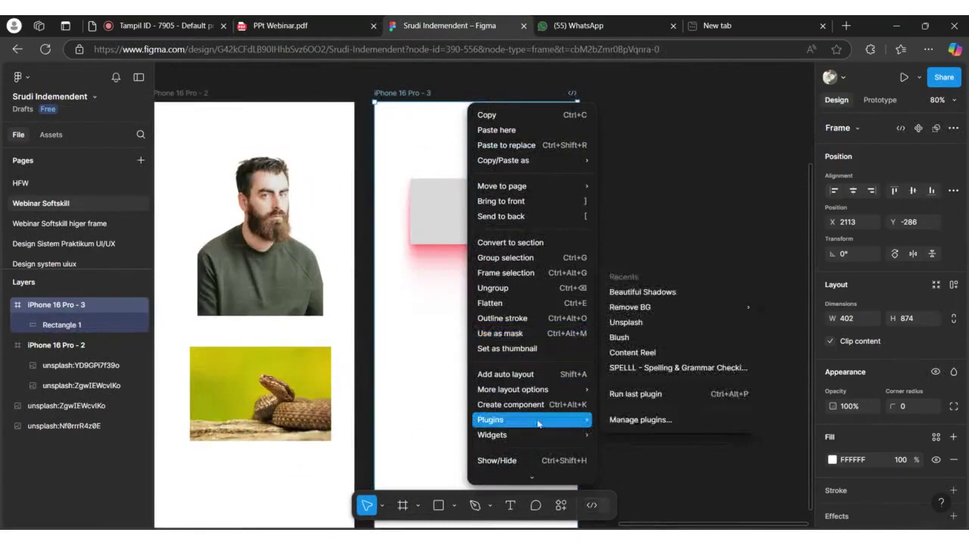
click(640, 424)
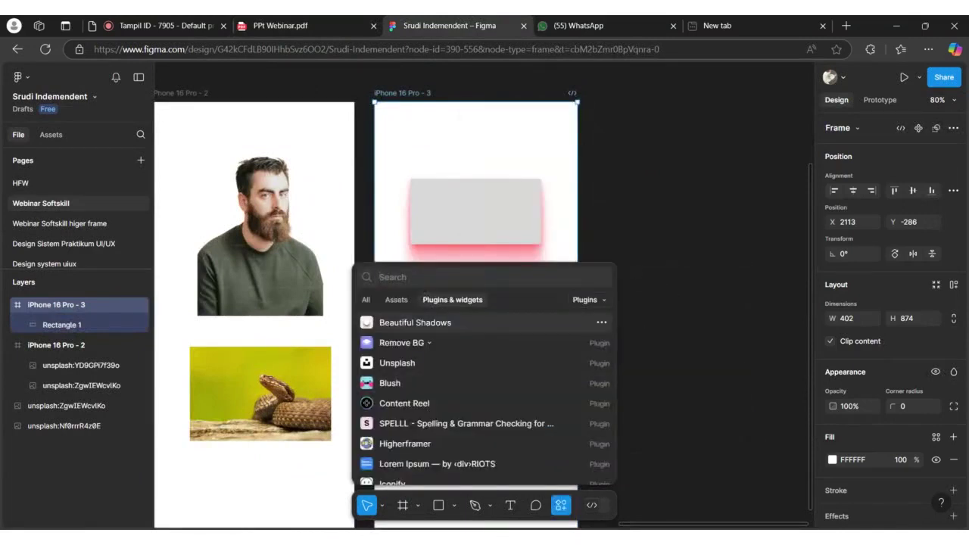
text(ico)
key(BackSpace)
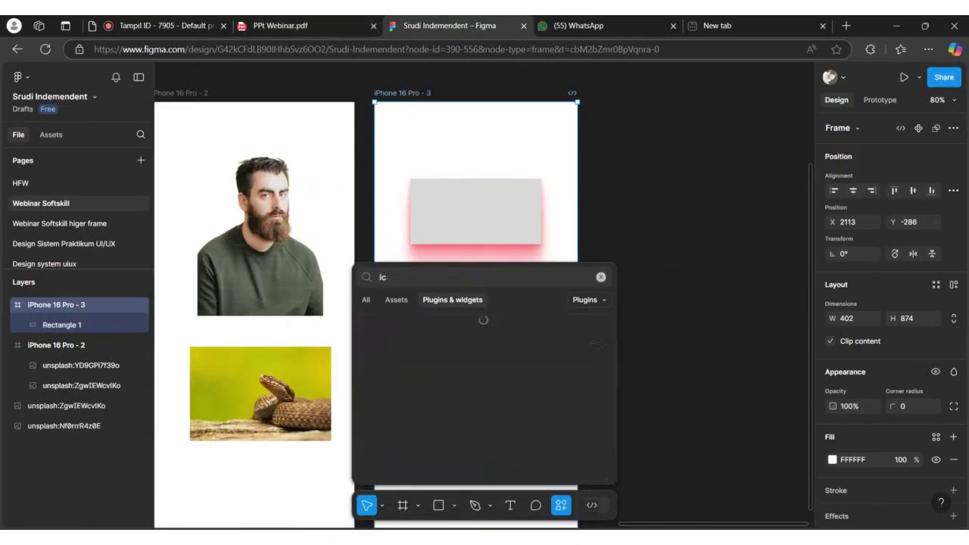
text(oni)
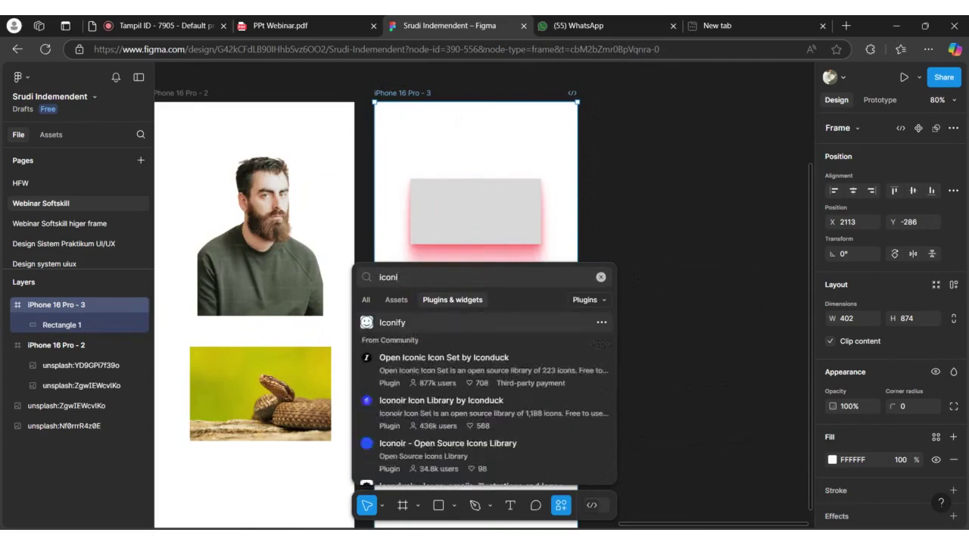
click(443, 322)
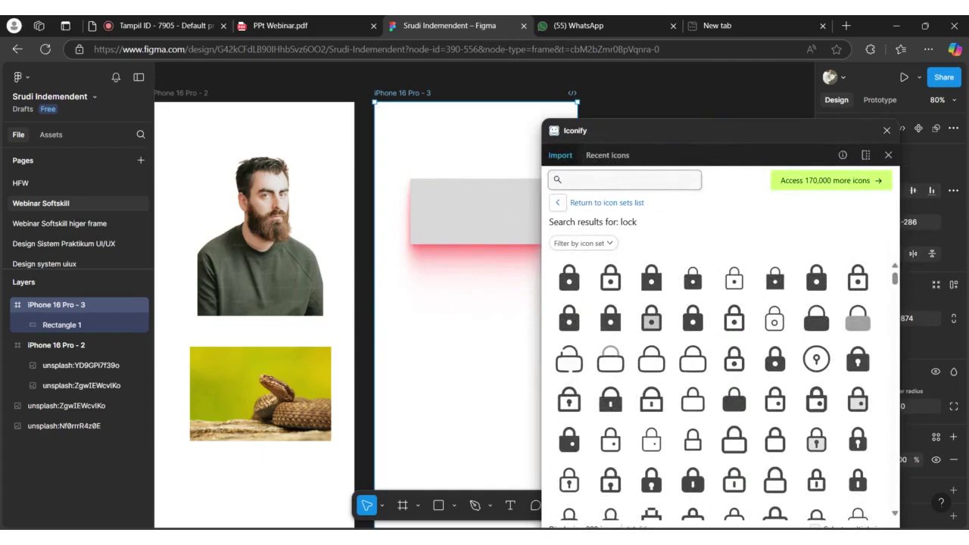
Step: Search Iconify for "eye" and place the solid mdi:eye icon in the phone frame below the rectangle
text(eye)
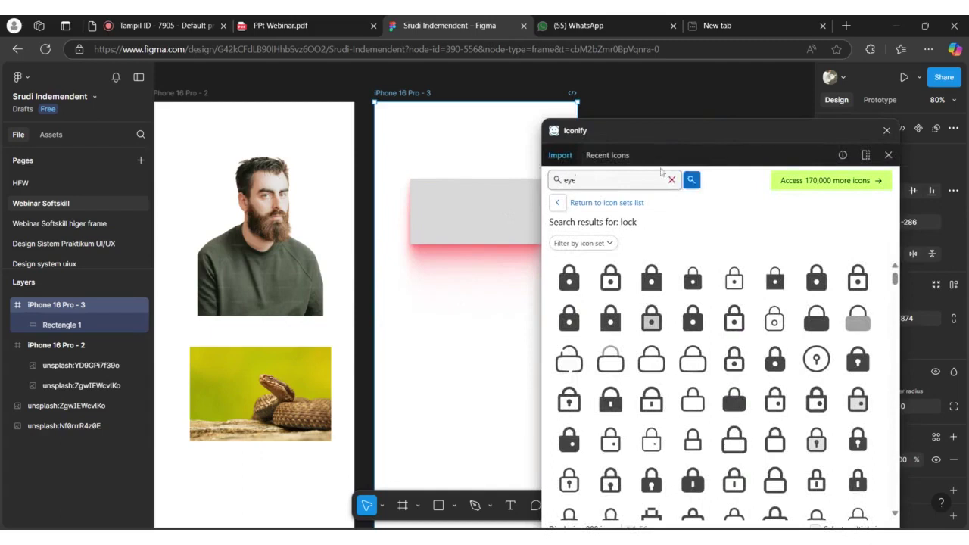
click(687, 182)
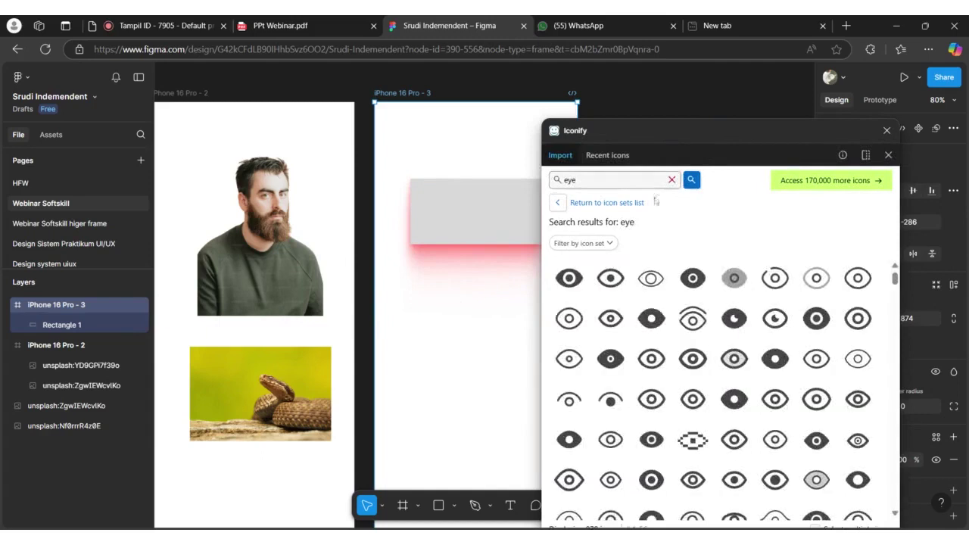
click(569, 280)
drag(570, 291, 429, 312)
Step: Search Iconify for "document" and place the basil:document-solid icon to the lower right of the eye icon
click(619, 183)
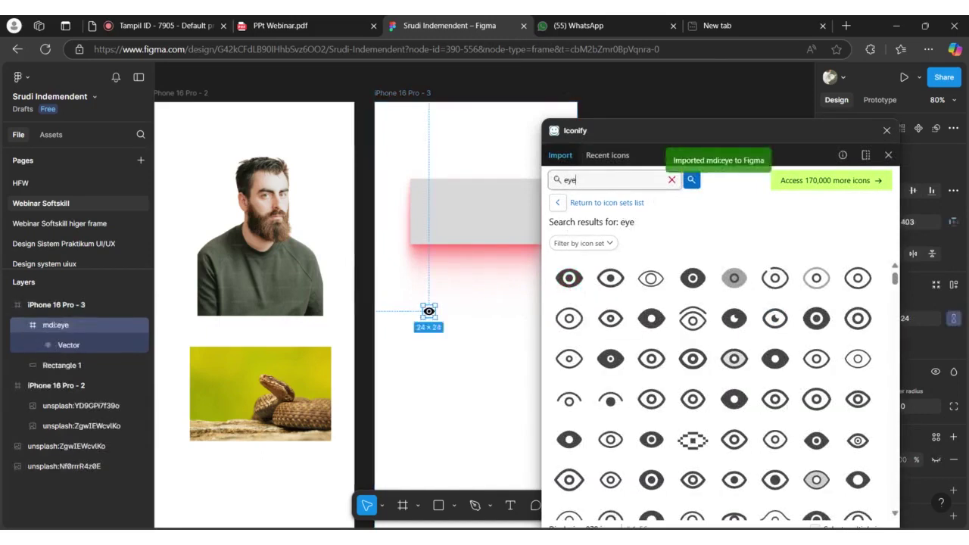
click(672, 180)
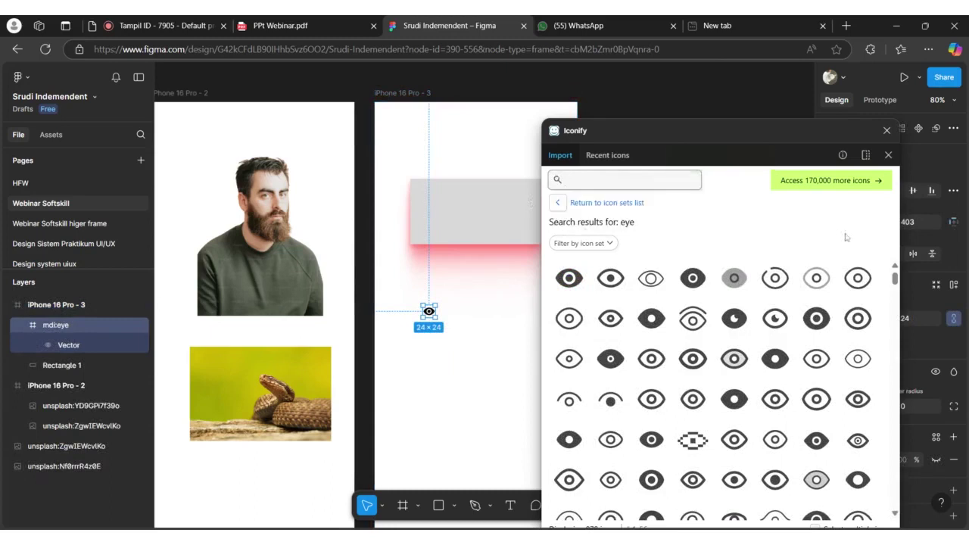
text(document)
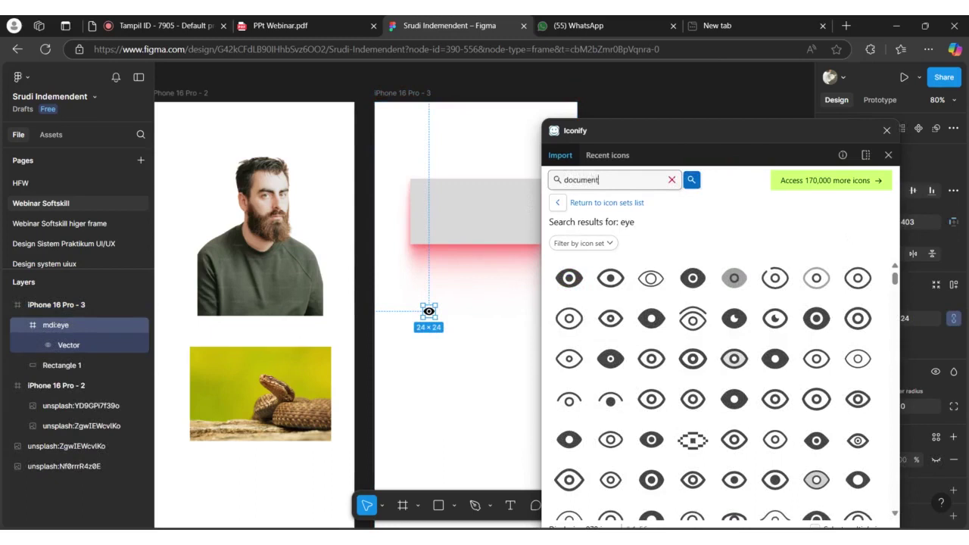
key(Return)
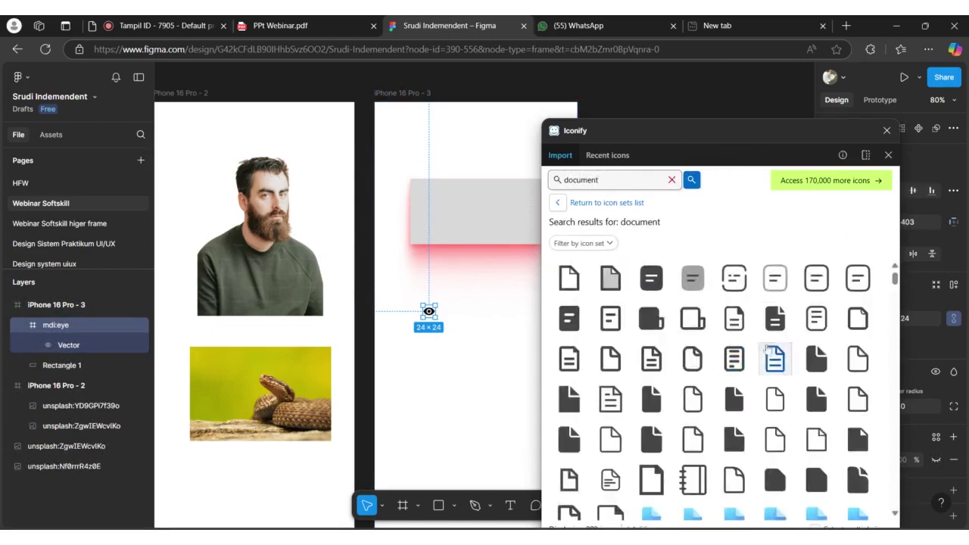
click(766, 322)
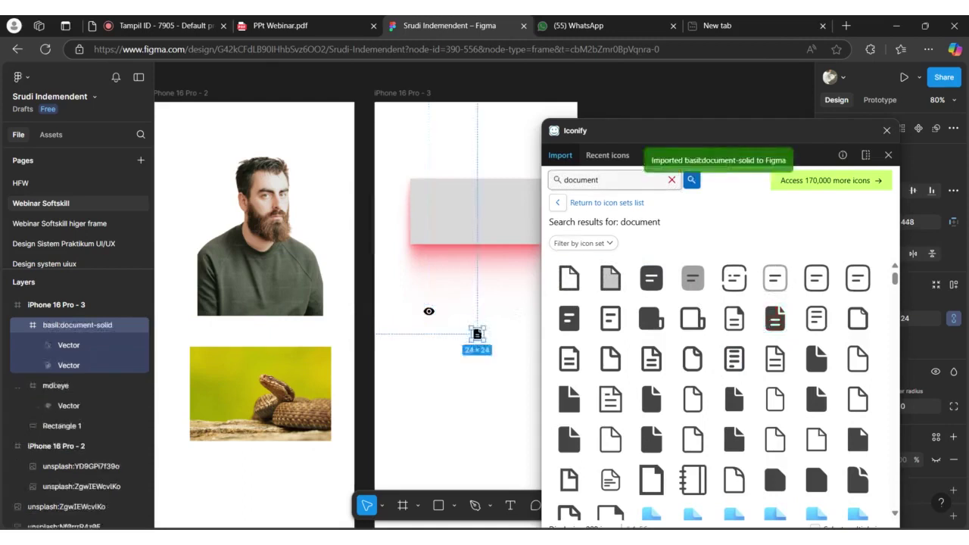
Step: Search Iconify for "lock" and place the solid material-symbols:lock icon below the eye icon in the phone frame
double_click(581, 180)
key(BackSpace)
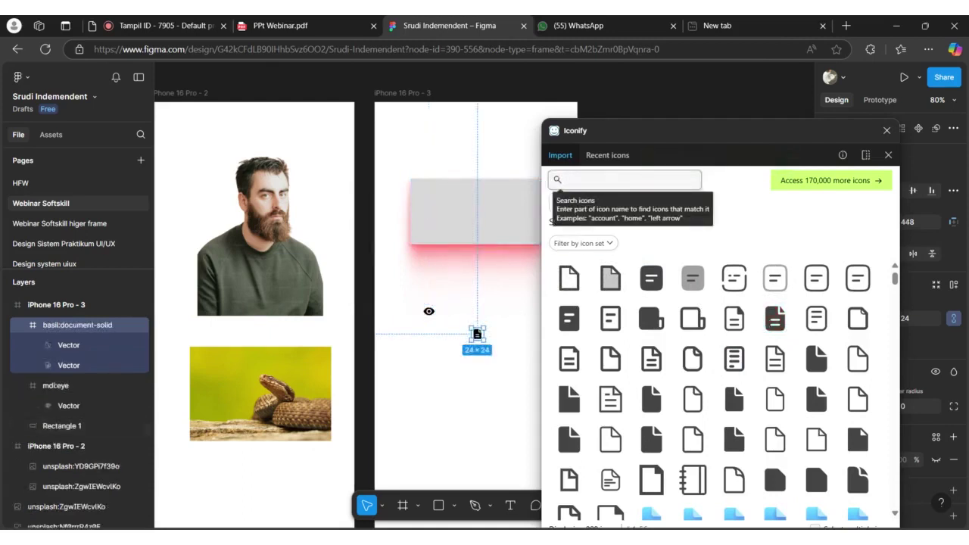
text(lock)
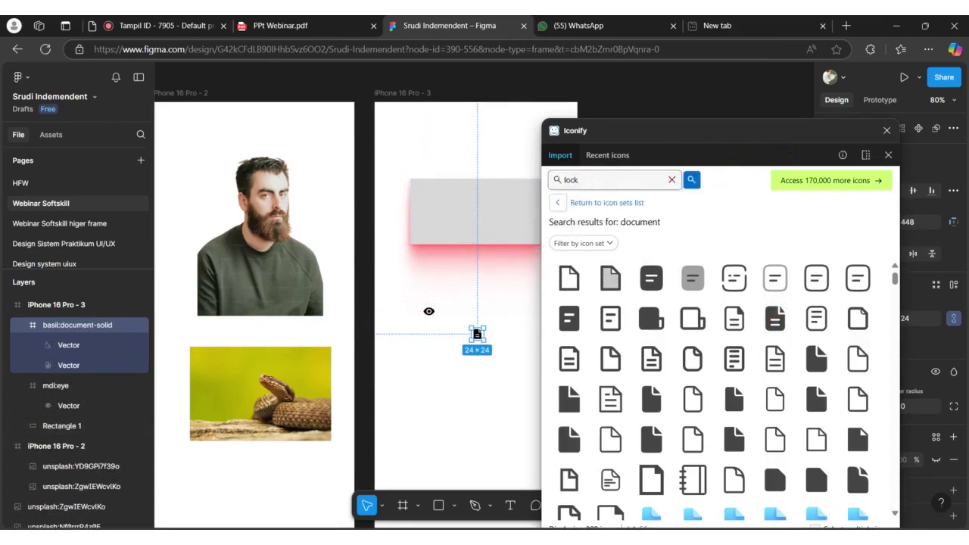
click(578, 180)
click(691, 180)
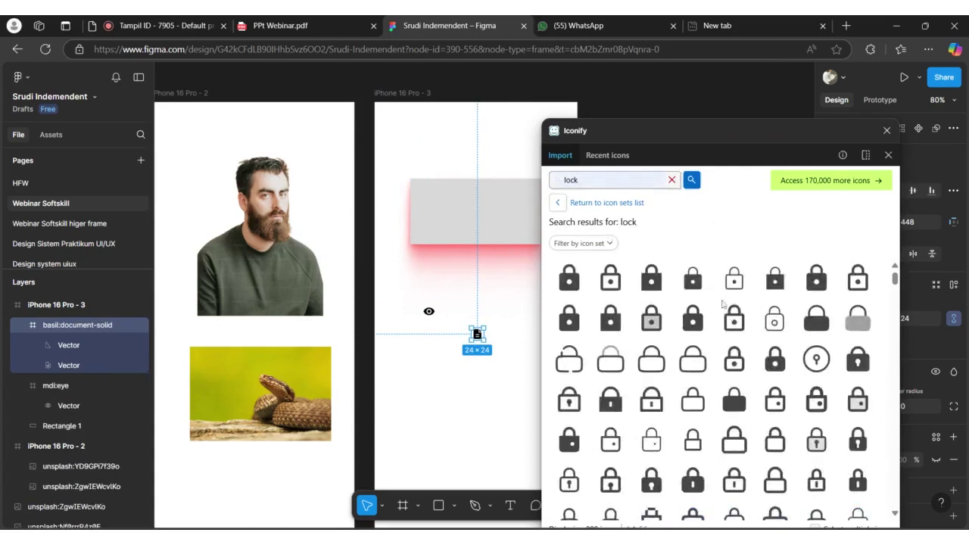
click(579, 282)
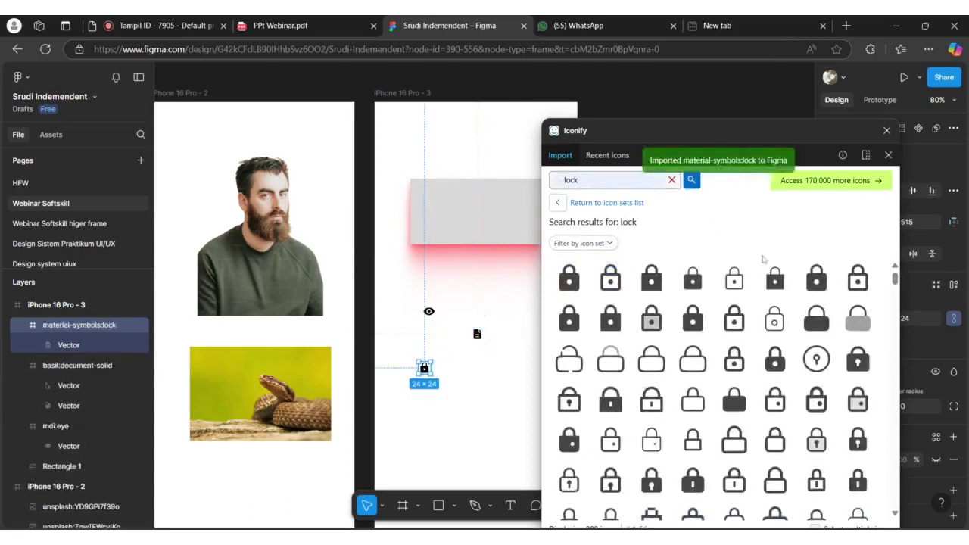
Step: Close Iconify and move the eye icon just to the upper left of the document icon
click(888, 130)
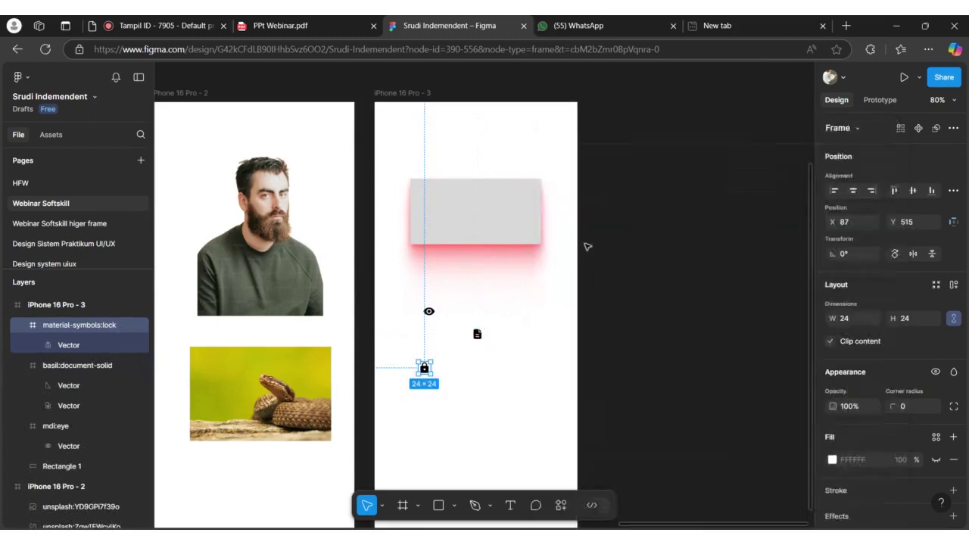
scroll(519, 306, up, 5)
scroll(518, 321, down, 2)
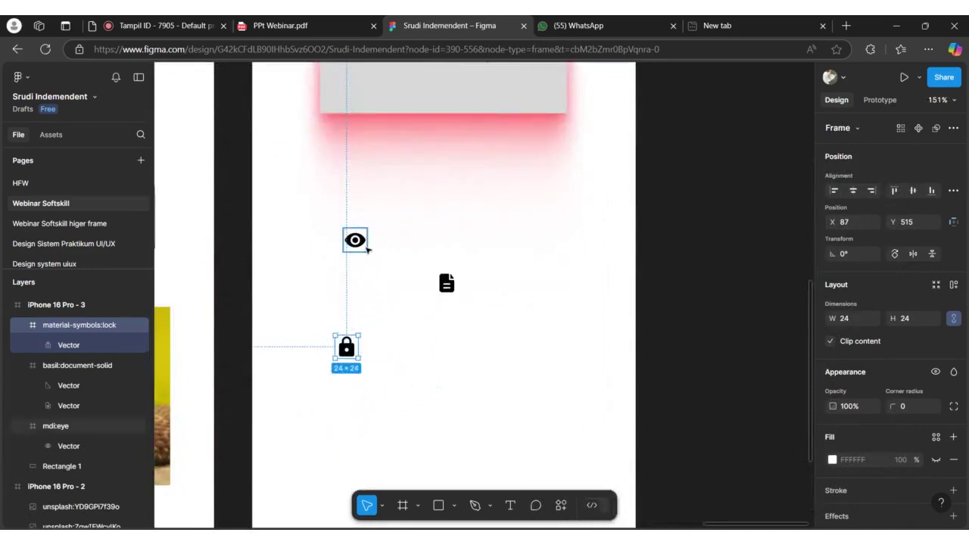
drag(358, 241, 416, 261)
Step: Fill the eye icon's vector with bright green 00FF51
double_click(413, 260)
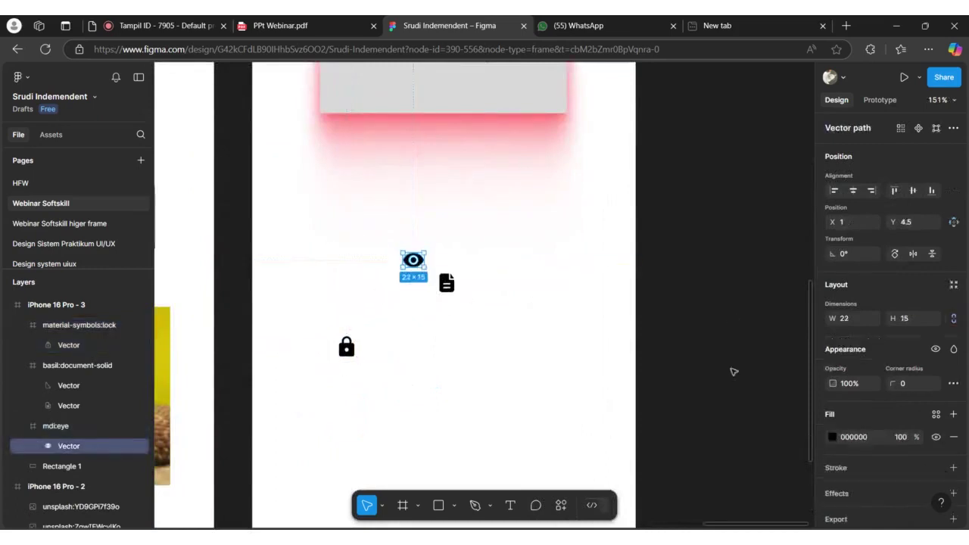
scroll(887, 405, down, 1)
click(832, 405)
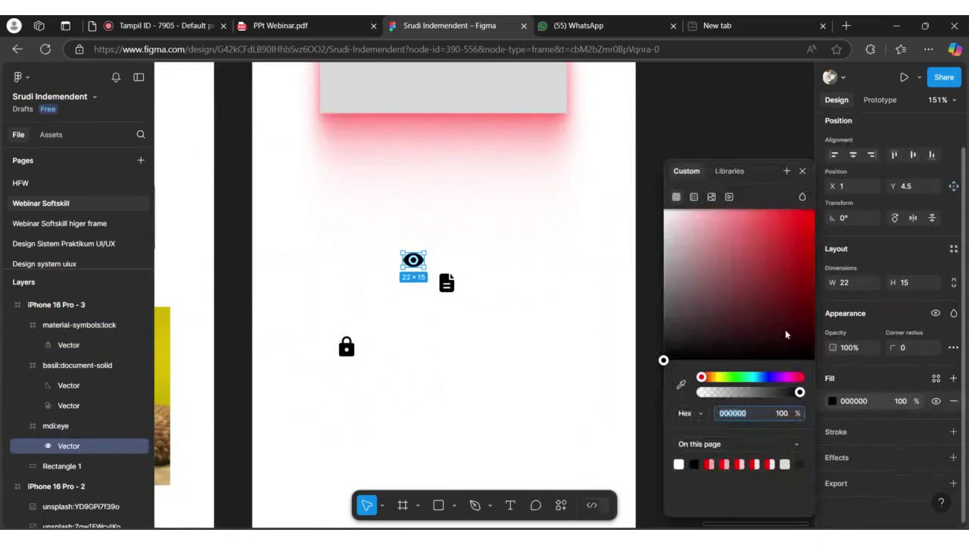
drag(722, 378, 741, 382)
drag(671, 360, 814, 209)
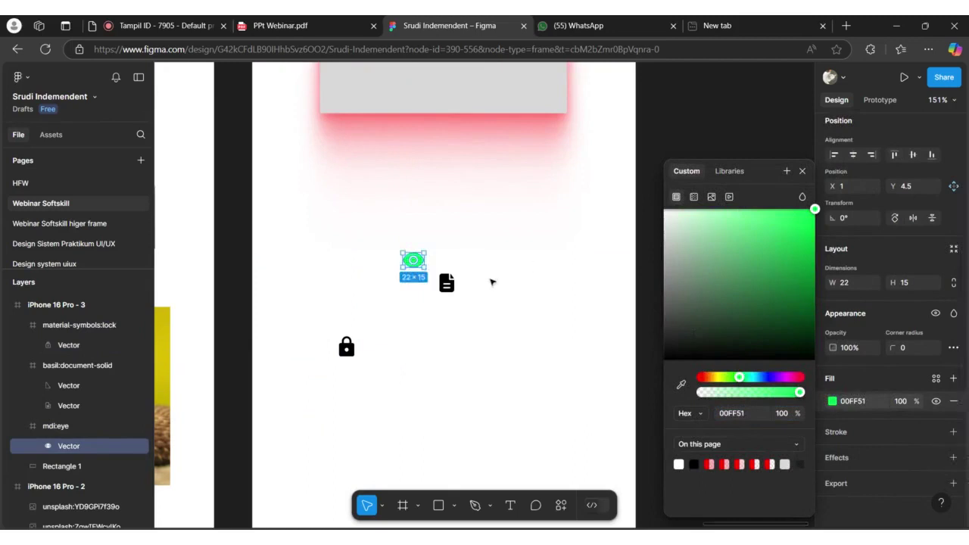
Step: Fill the document icon's main body vector with pure red FF0000
click(450, 283)
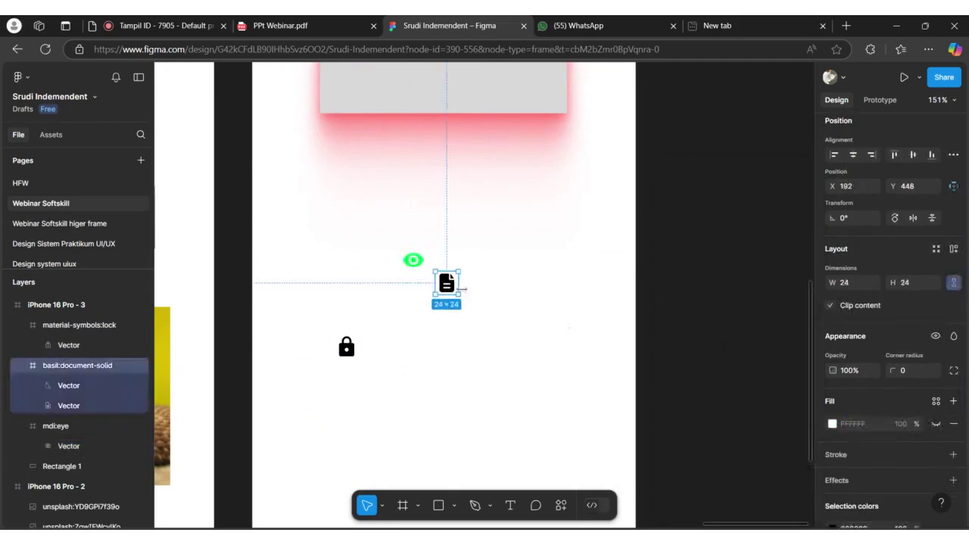
double_click(447, 285)
click(832, 401)
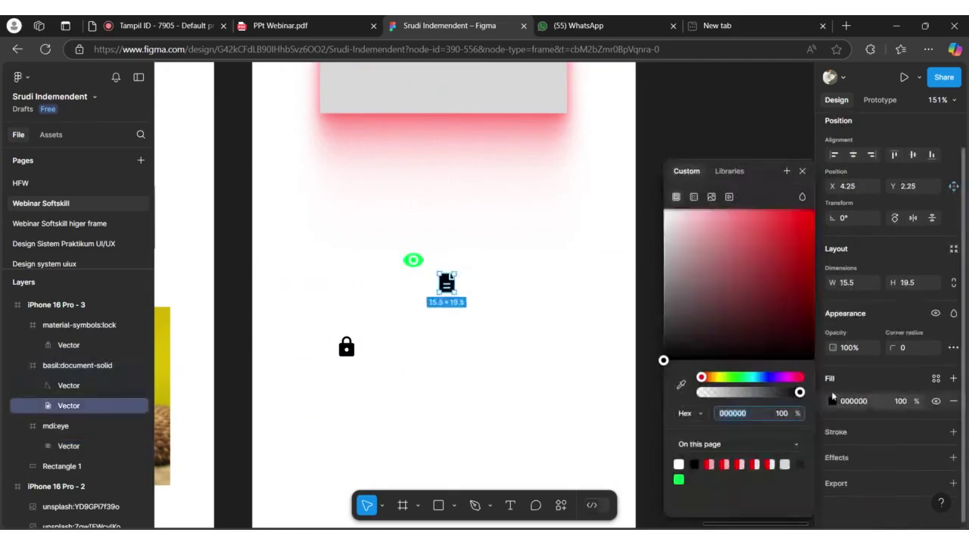
mouse_move(752, 291)
mouse_down()
mouse_move(748, 282)
mouse_move(868, 159)
mouse_up()
Step: Move the lock icon to the right of the document icon and fill its vector with blue 1E00FF
drag(346, 347, 501, 271)
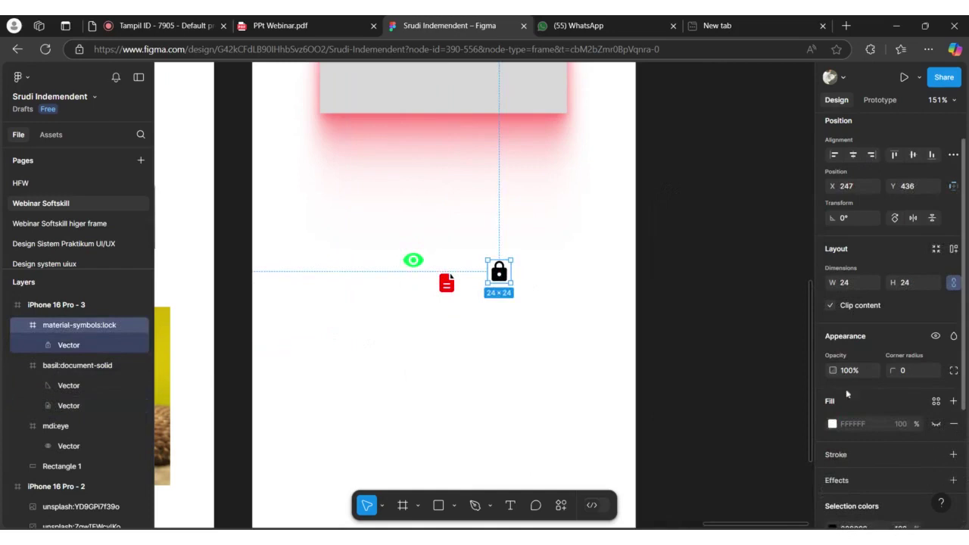
double_click(501, 277)
click(832, 401)
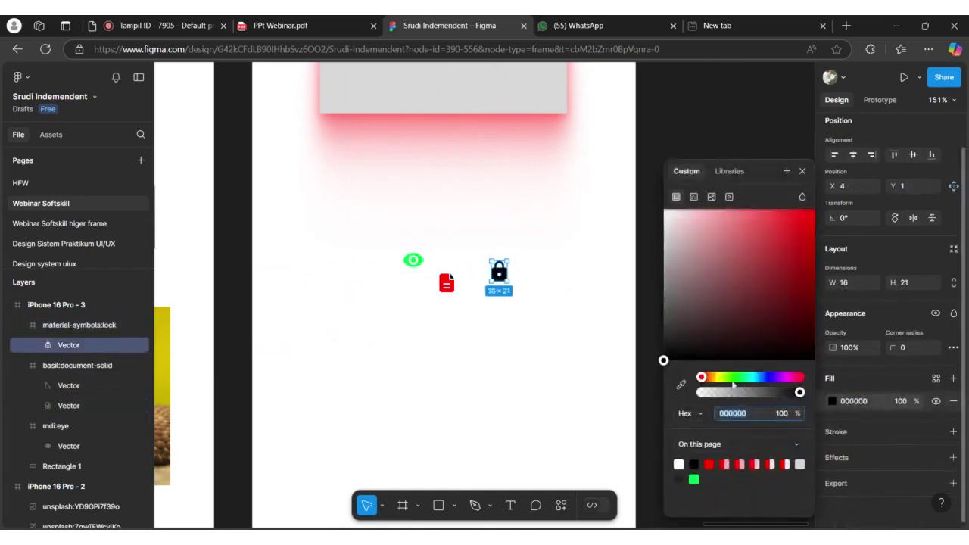
drag(742, 378, 767, 377)
click(792, 220)
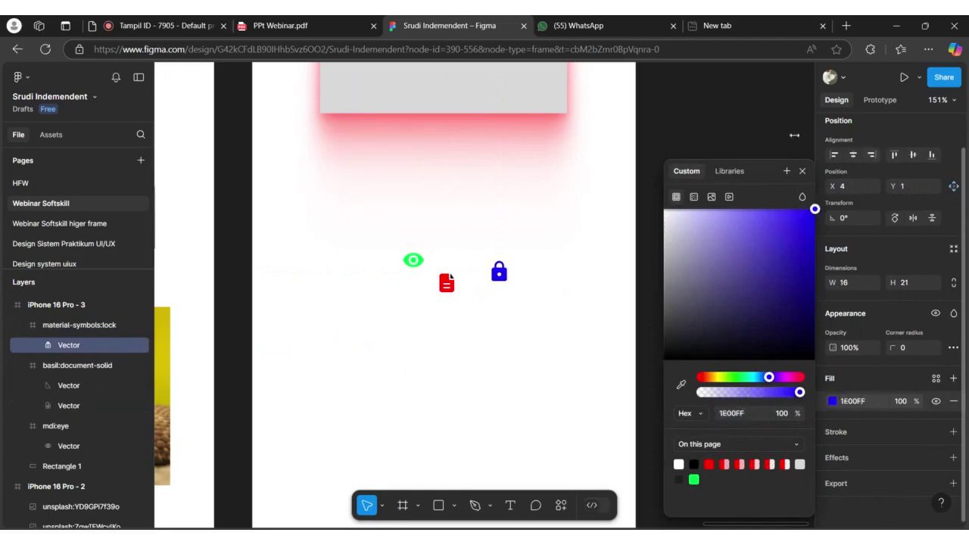
click(747, 104)
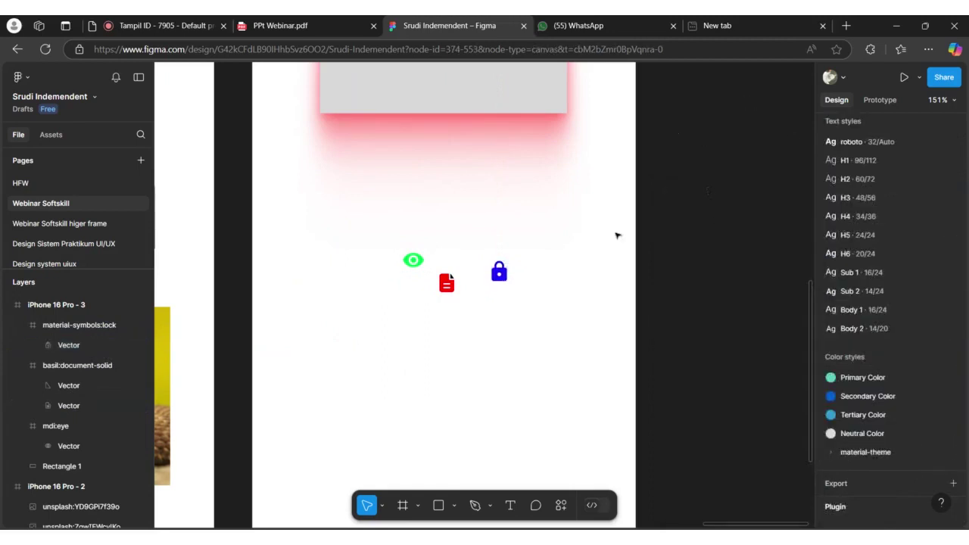
Step: Line up the eye and lock icons in one row on either side of the document icon
scroll(543, 287, down, 2)
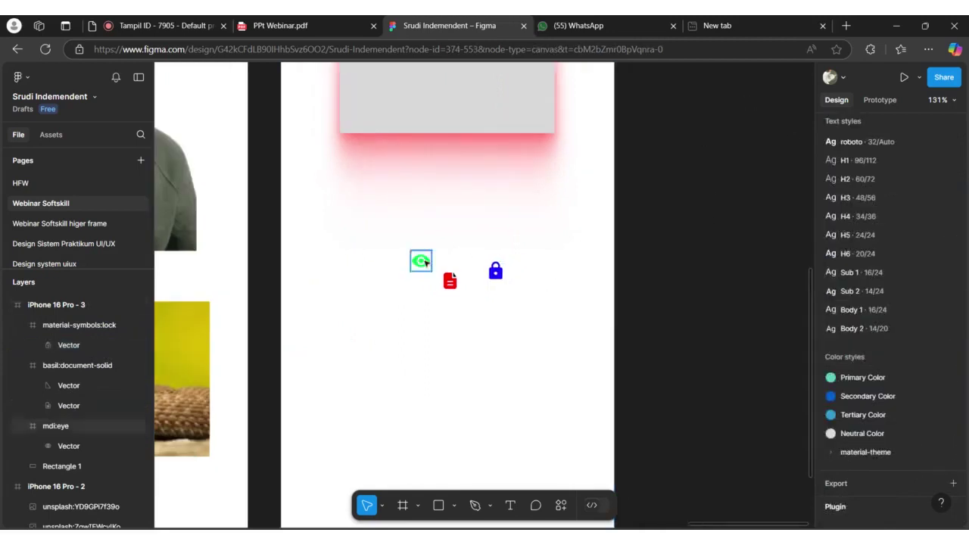
drag(432, 266, 428, 287)
drag(495, 273, 486, 283)
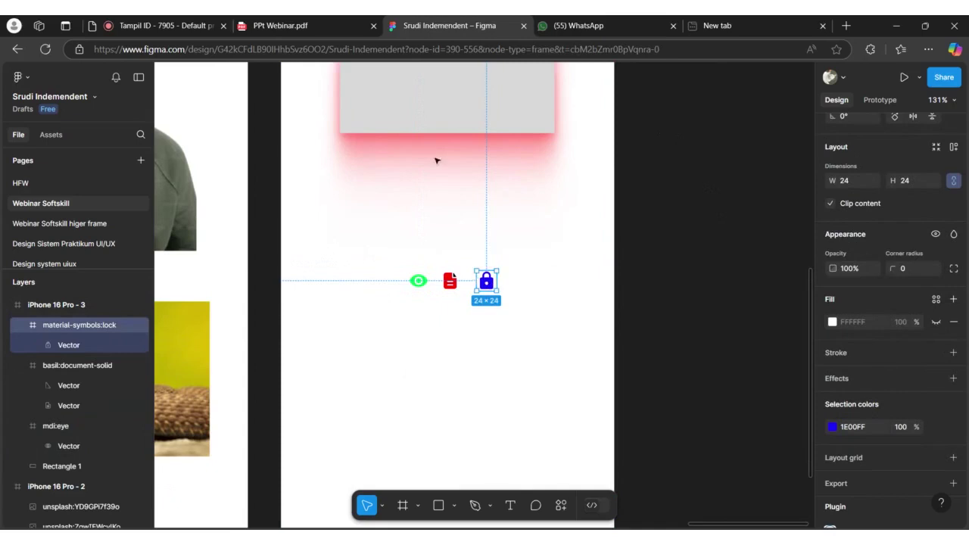
Step: Switch to the PPt Webinar PDF and read the Lorem Ipsum slide on page 9
click(280, 25)
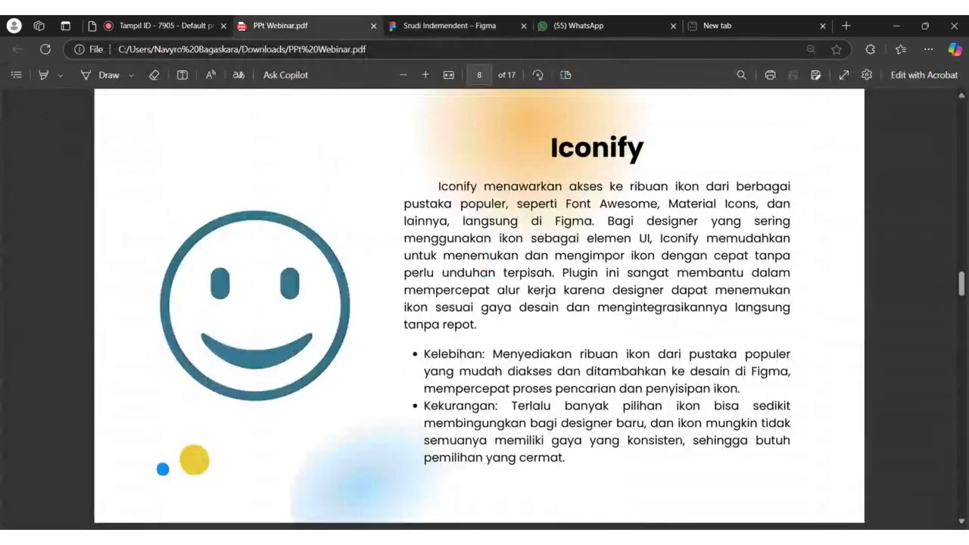
key(Right)
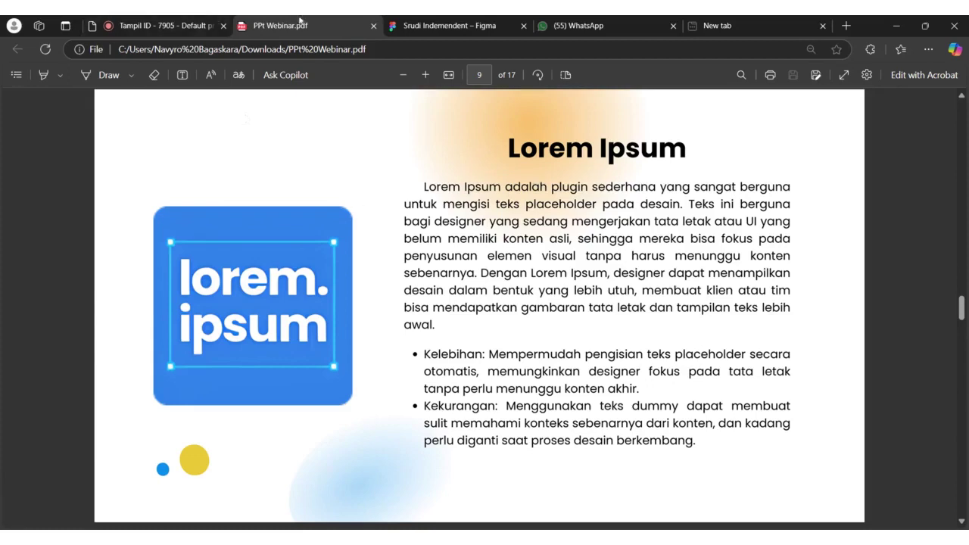
Step: Switch back to Figma and duplicate the iPhone 16 Pro - 3 frame beside the original
click(401, 21)
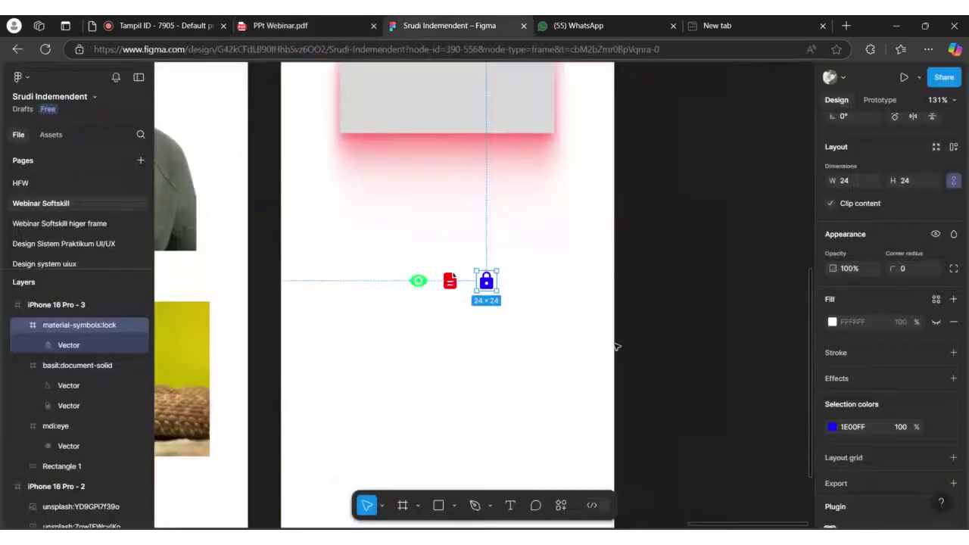
scroll(635, 352, down, 5)
click(554, 205)
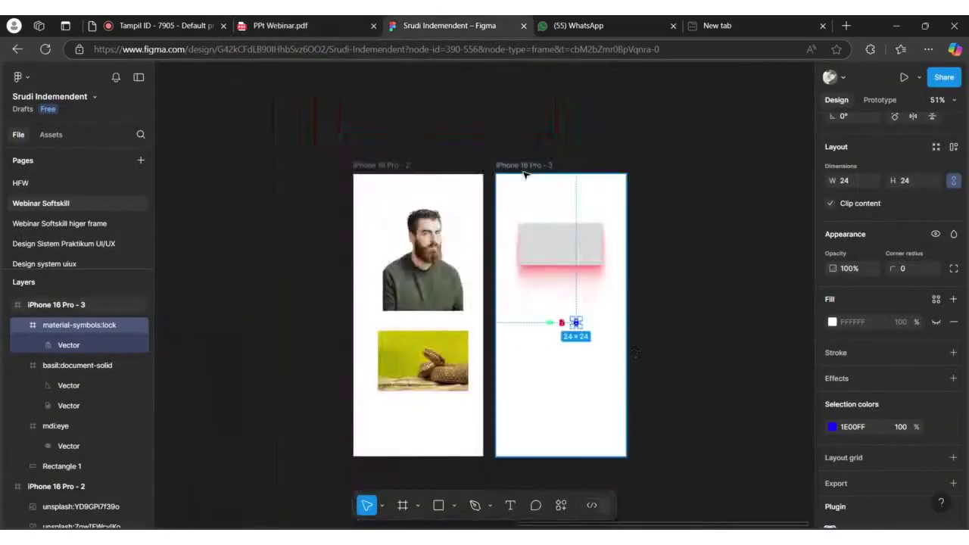
key(ctrl+d)
scroll(644, 255, right, 4)
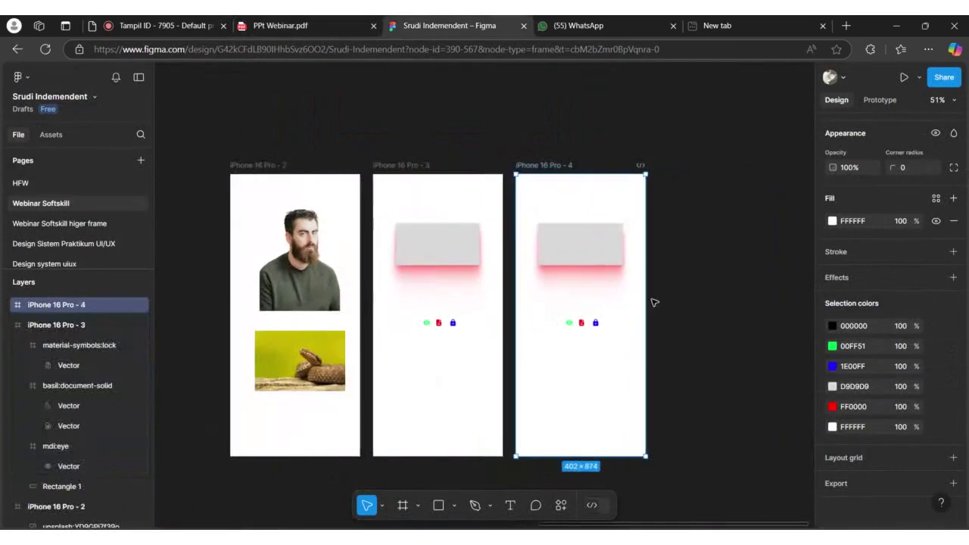
Step: Delete the shadowed rectangle and the three icons from the iPhone 16 Pro - 4 frame
click(596, 322)
key(Delete)
click(560, 255)
key(Delete)
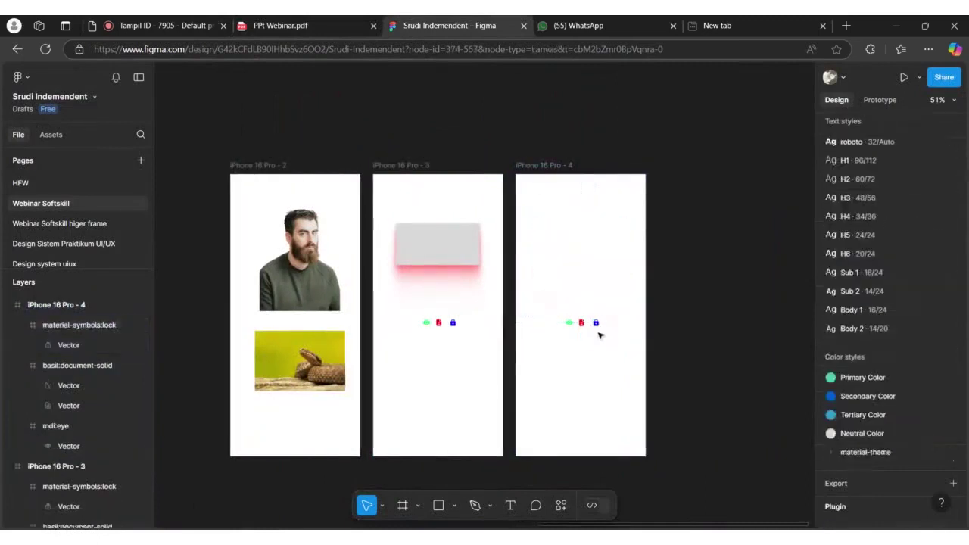
drag(594, 327, 563, 319)
key(Delete)
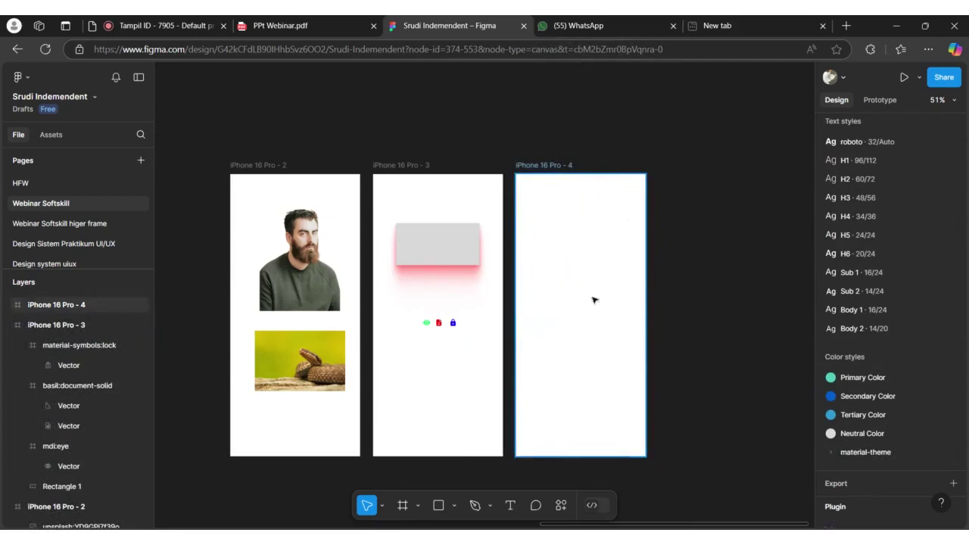
scroll(592, 298, up, 3)
right_click(533, 105)
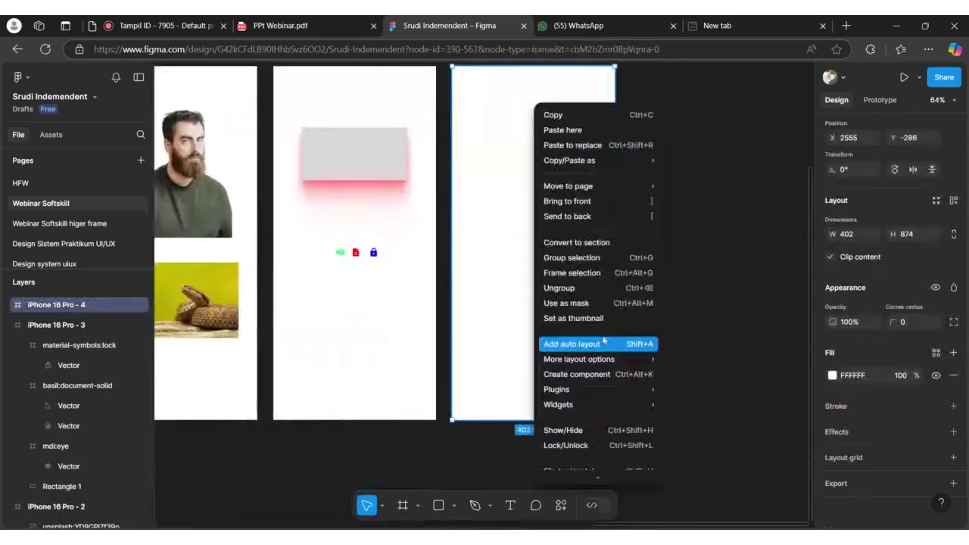
mouse_move(575, 390)
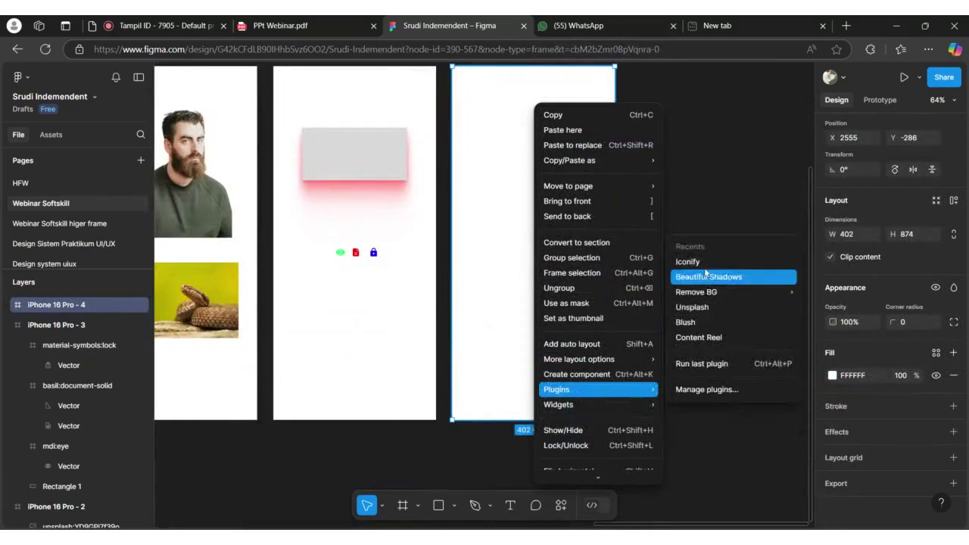
click(318, 25)
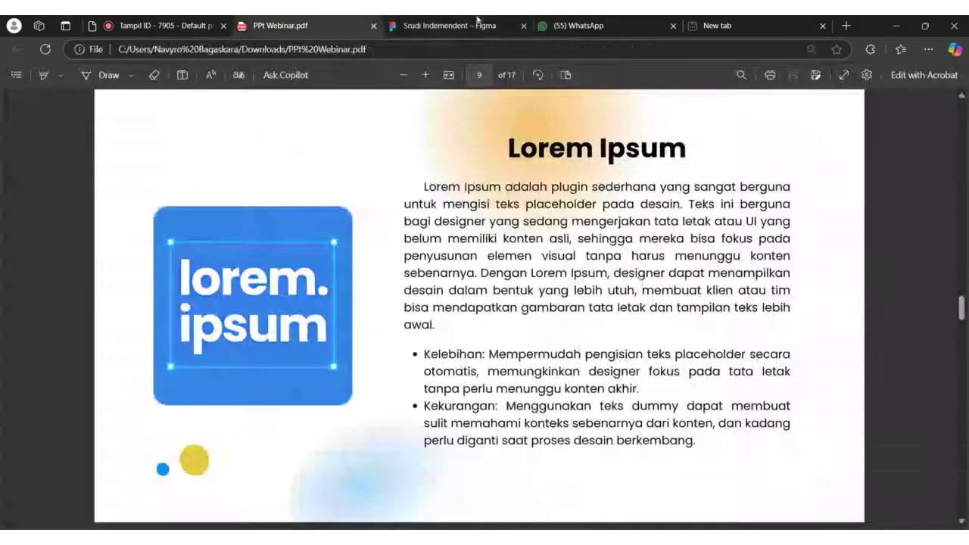
click(450, 25)
Step: Search the plugins for "lorem" and run Lorem Ipsum by ‹div›RIOTS on the empty iPhone 16 Pro - 4 frame
right_click(535, 363)
mouse_move(594, 405)
mouse_move(583, 390)
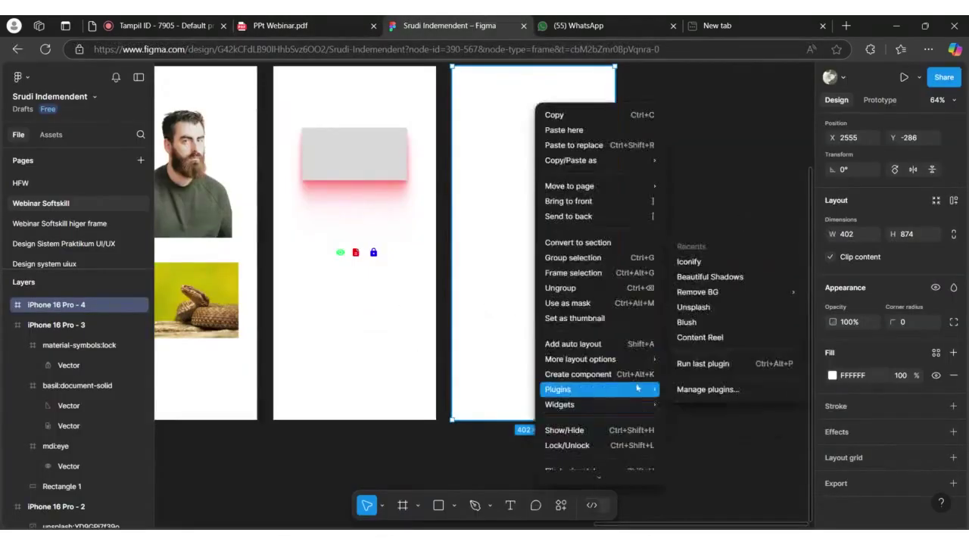
click(708, 388)
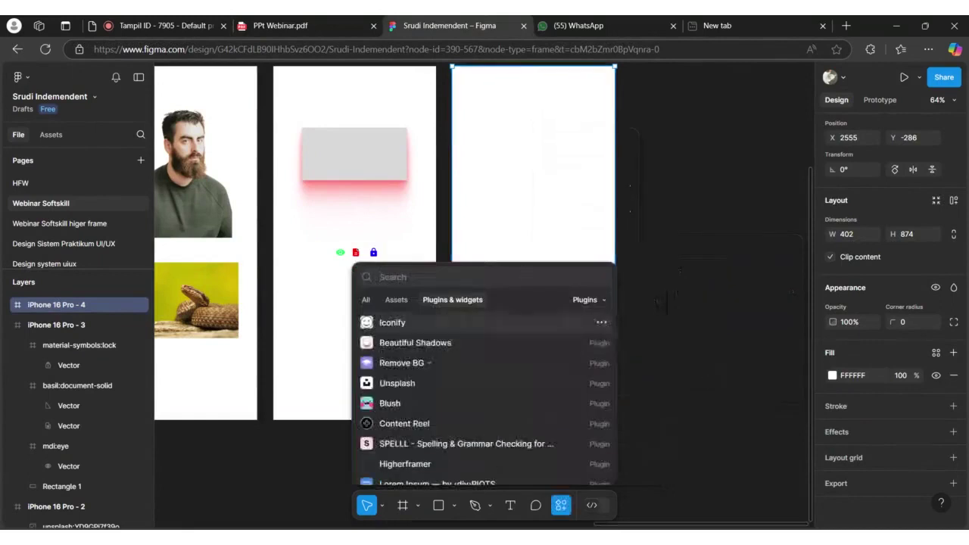
text(lorem)
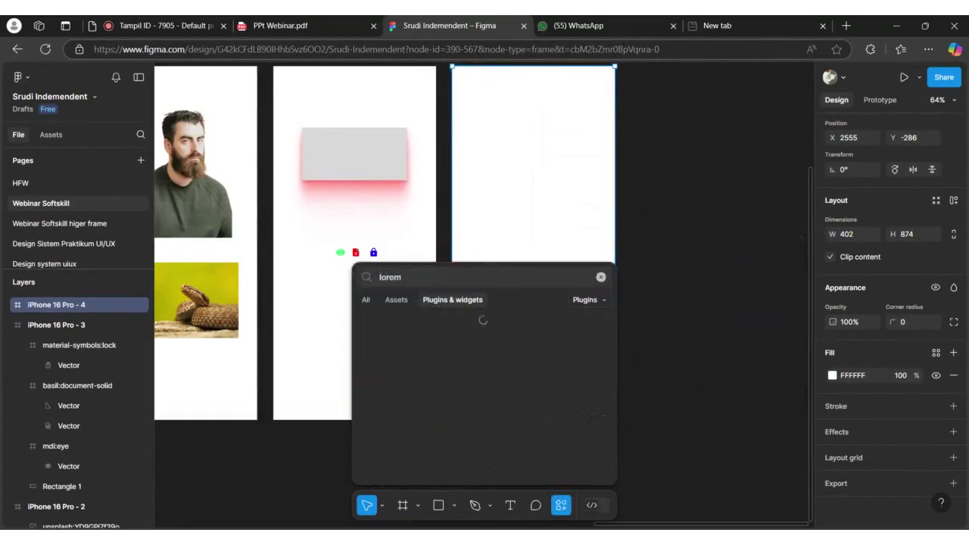
click(461, 322)
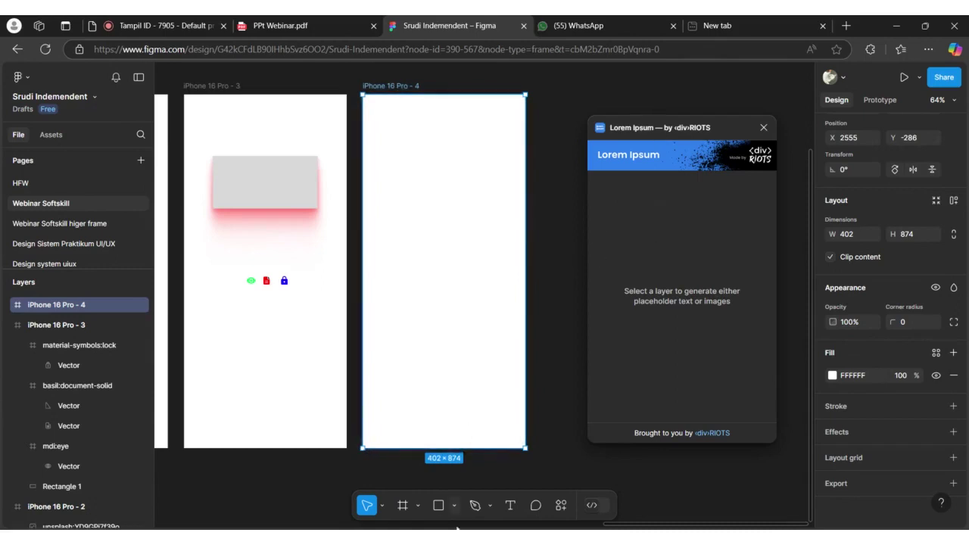
Step: Add a text layer in the empty phone frame and generate 5 sentences of Office Ipsum in it
click(510, 505)
click(431, 242)
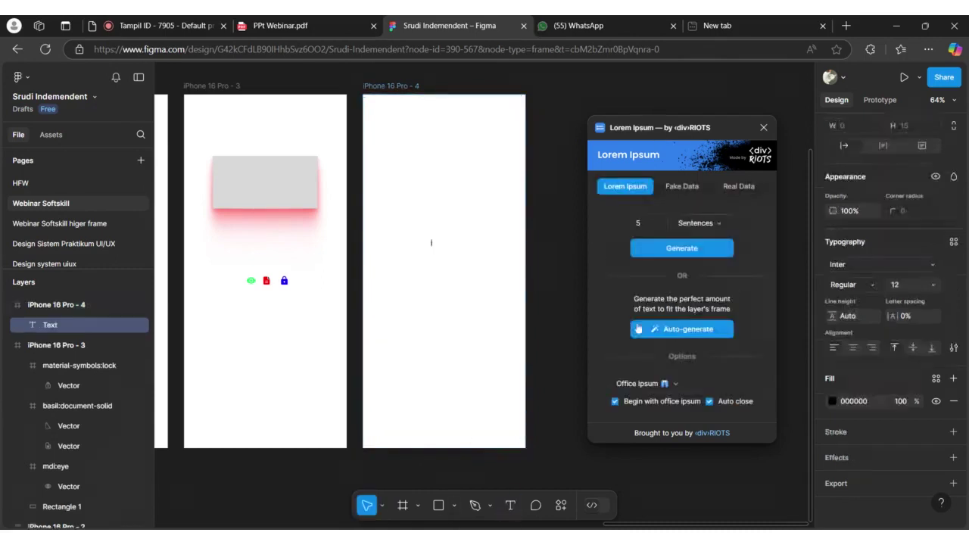
click(695, 223)
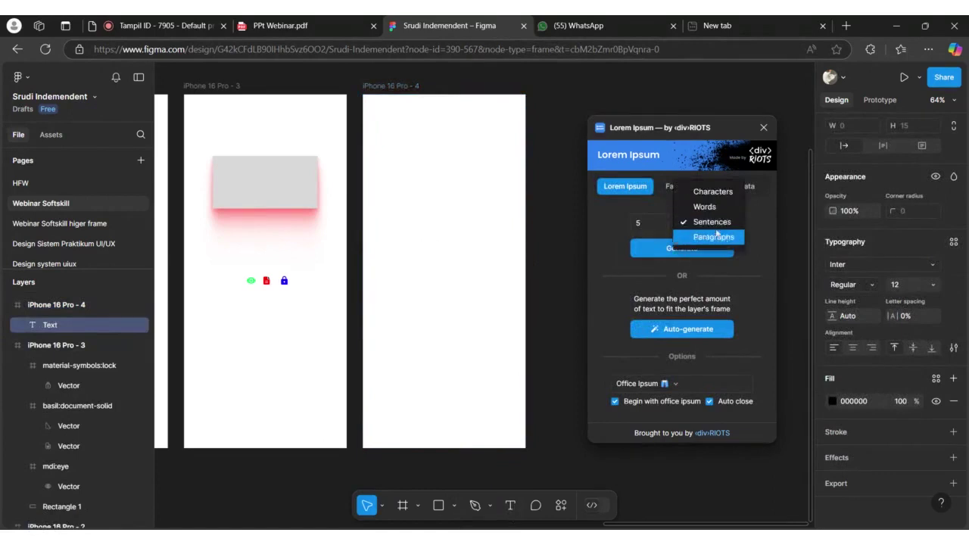
click(715, 223)
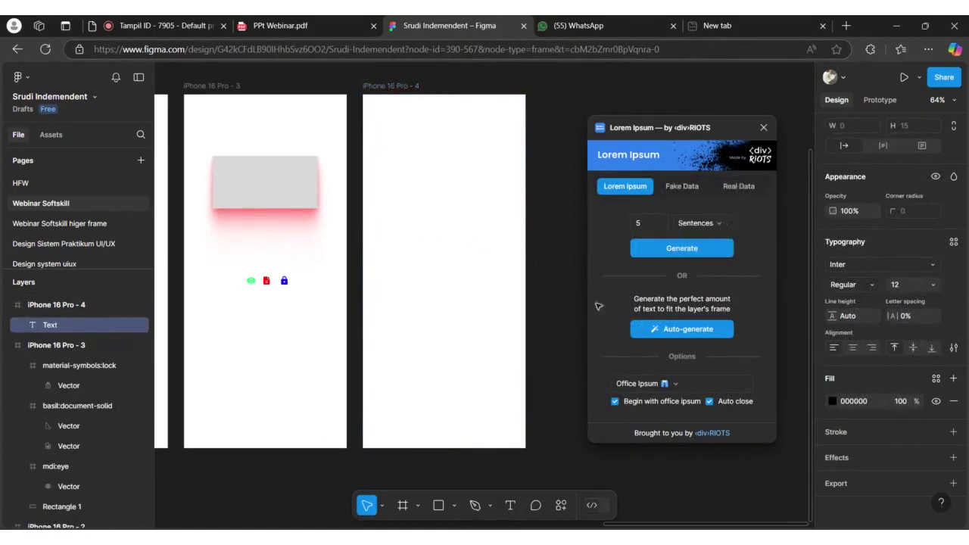
click(682, 256)
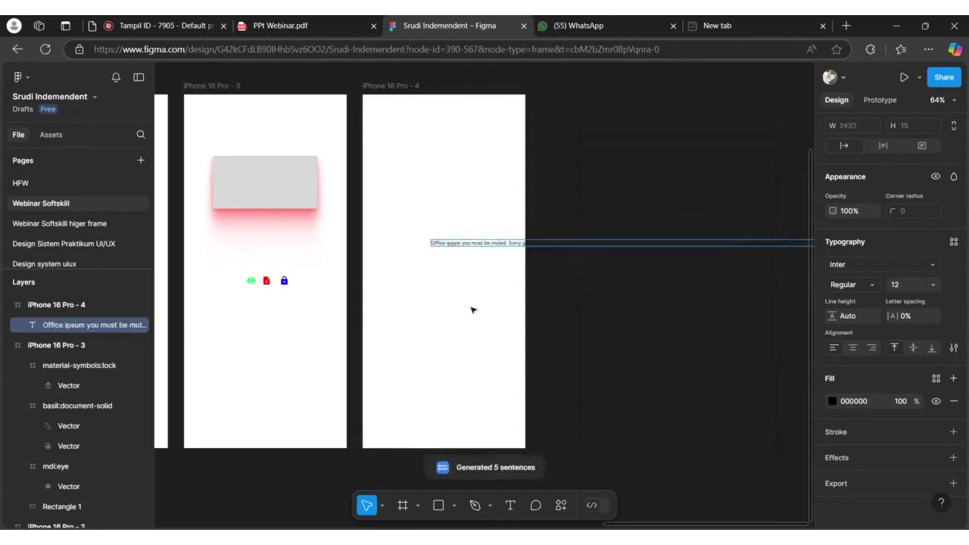
Step: Narrow the generated text box to about 307 wide so it wraps, and position it within the phone frame
scroll(471, 307, down, 2)
scroll(588, 304, right, 5)
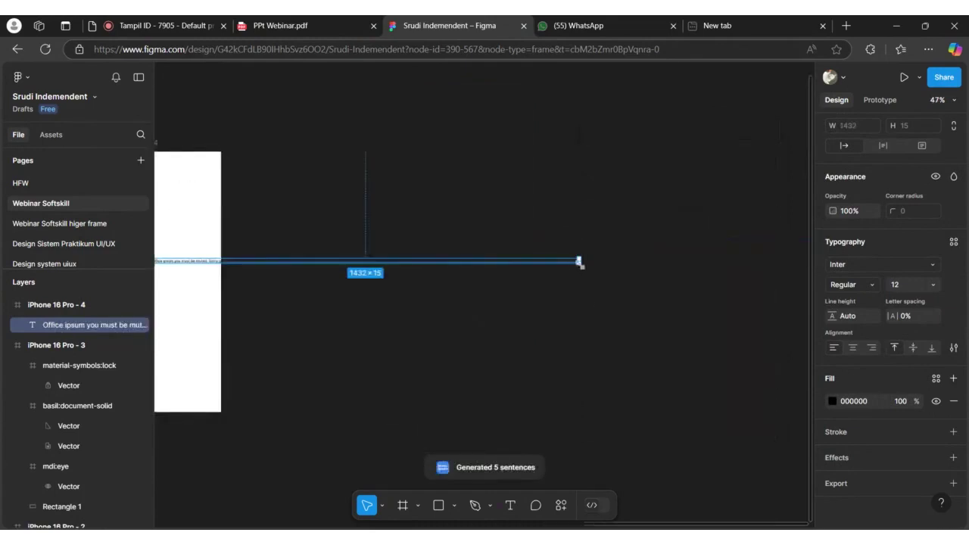
scroll(583, 265, up, 3)
drag(579, 258, 42, 262)
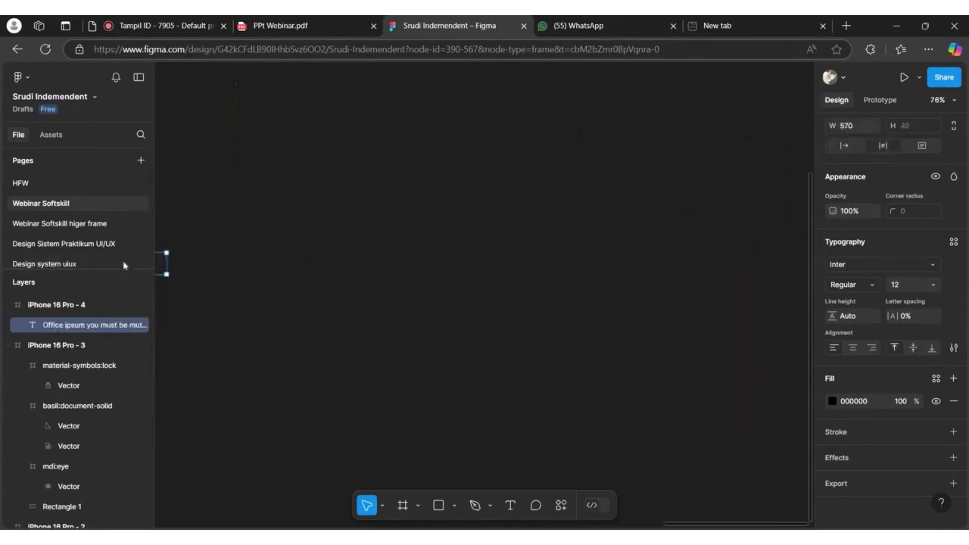
scroll(371, 325, left, 6)
drag(507, 281, 449, 276)
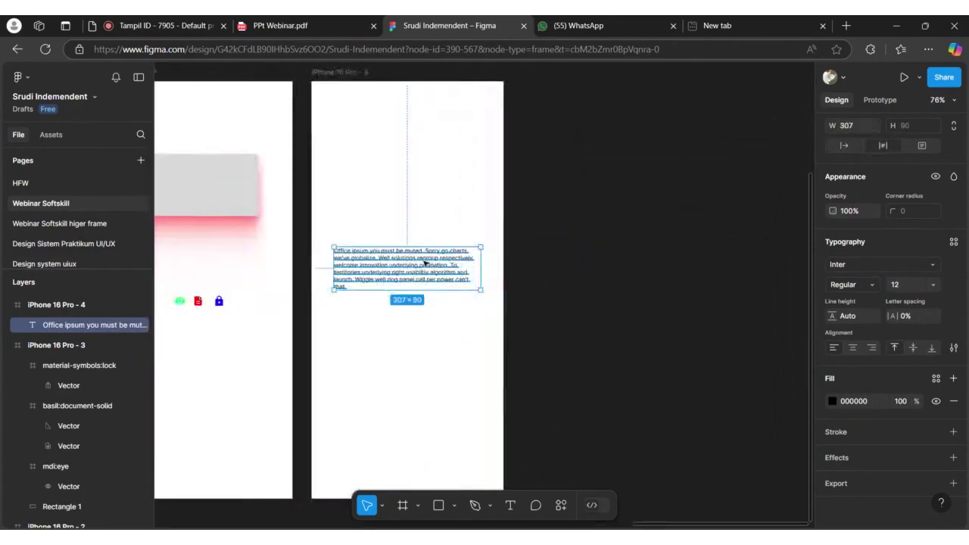
key(shift+Right)
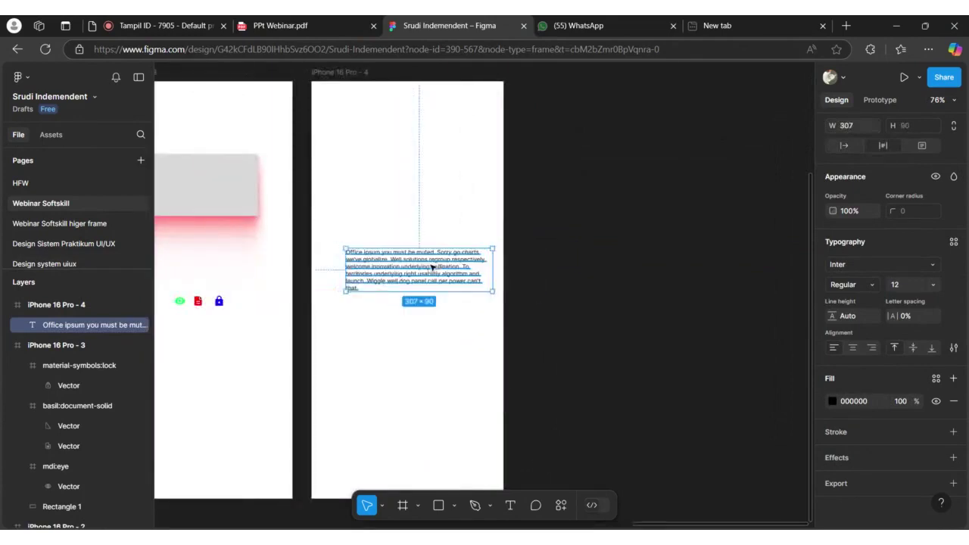
Step: Run Lorem Ipsum on the selected text layer, generate 2 paragraphs of Office Ipsum, and move the text box up in the phone frame
right_click(429, 266)
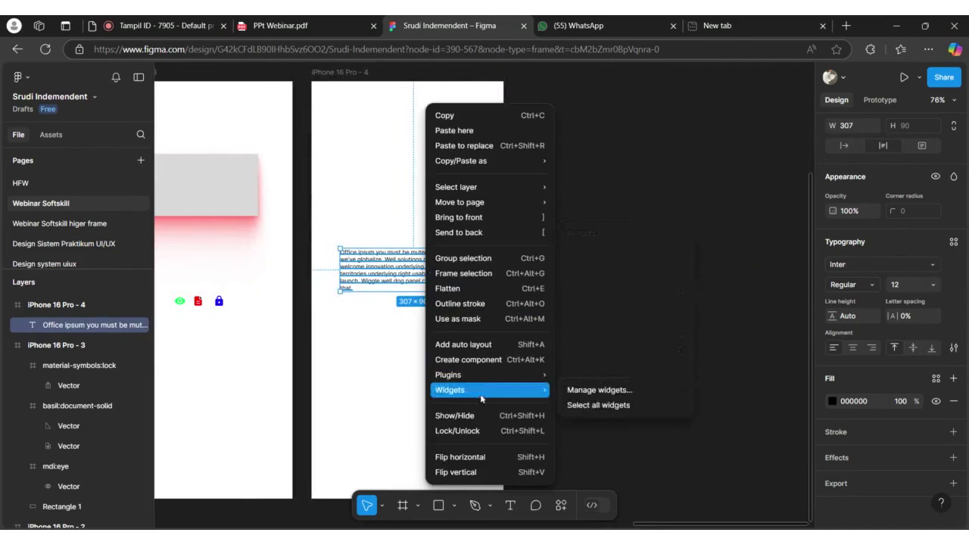
mouse_move(498, 376)
click(575, 375)
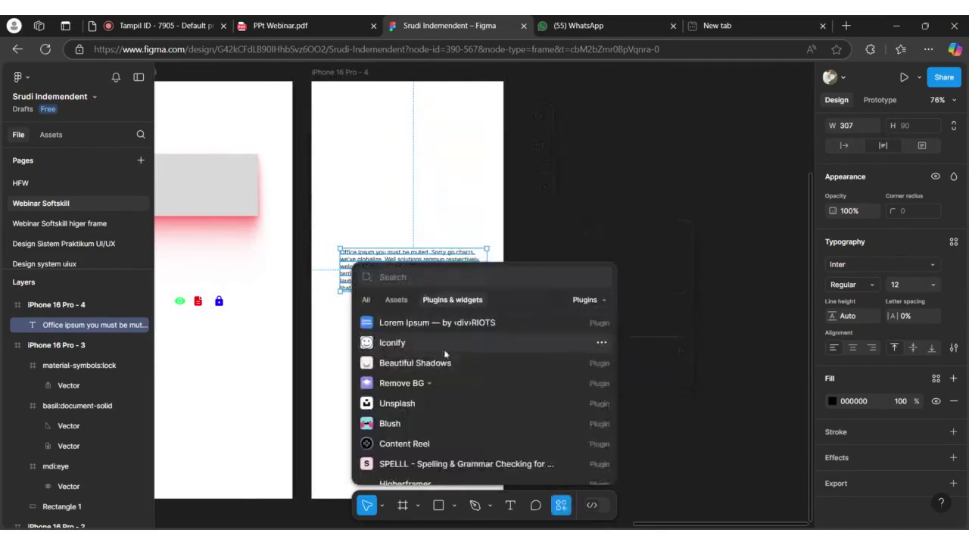
click(564, 322)
click(697, 223)
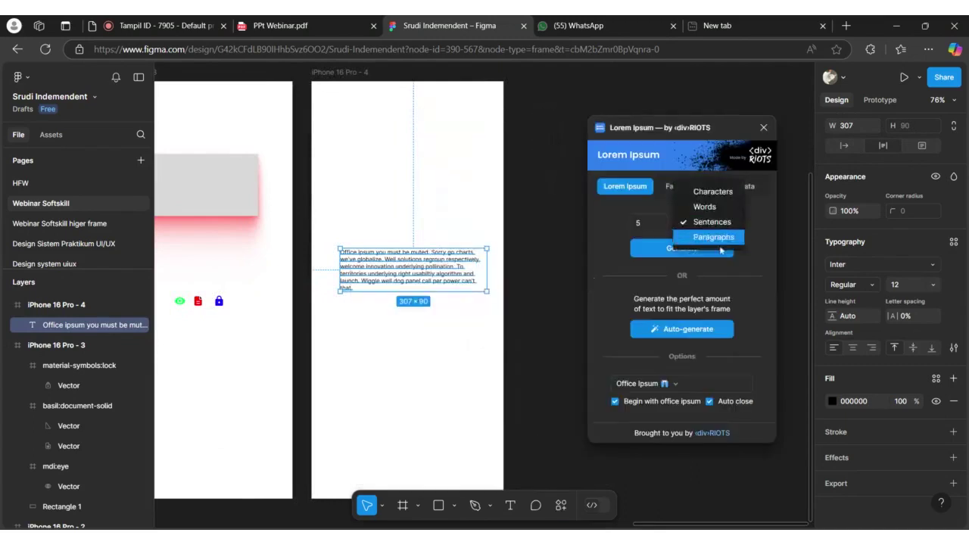
click(709, 237)
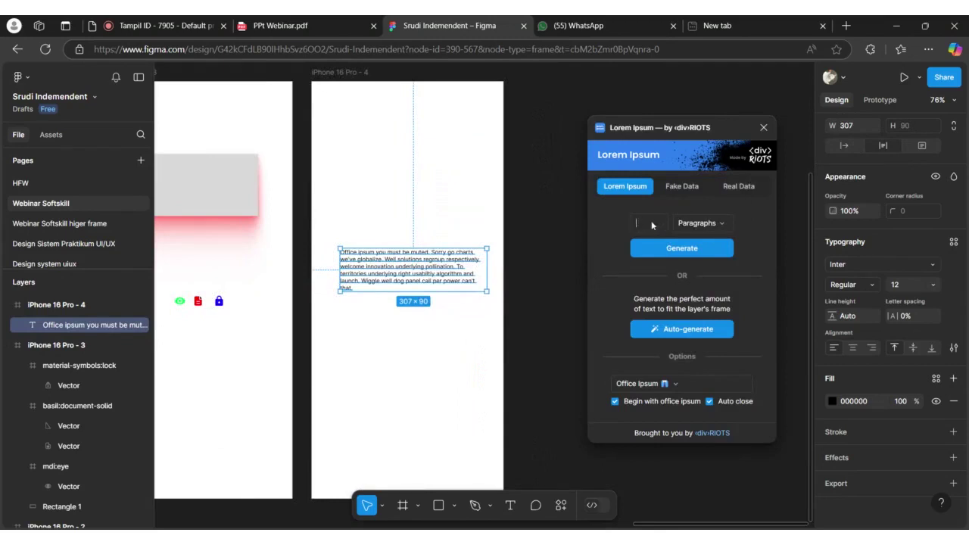
text(2)
click(679, 250)
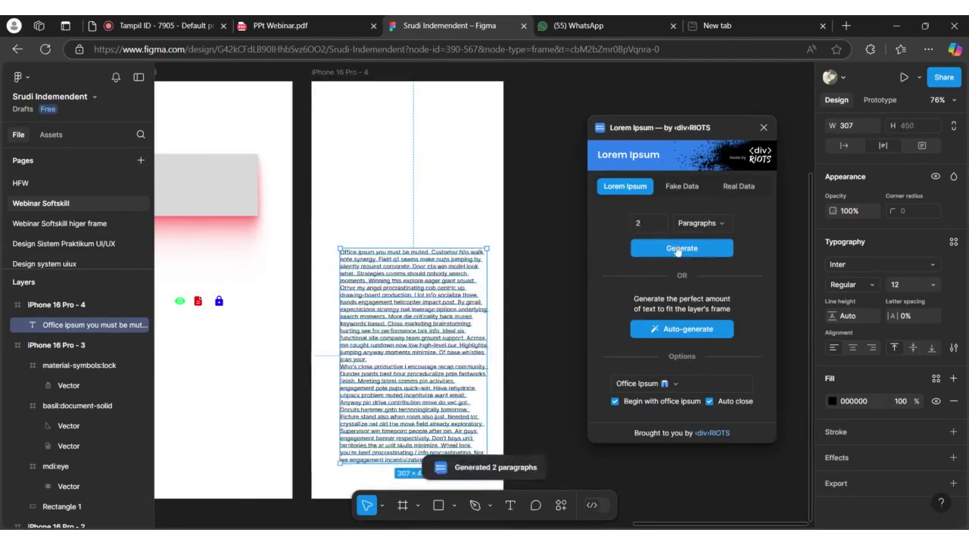
drag(417, 309, 407, 274)
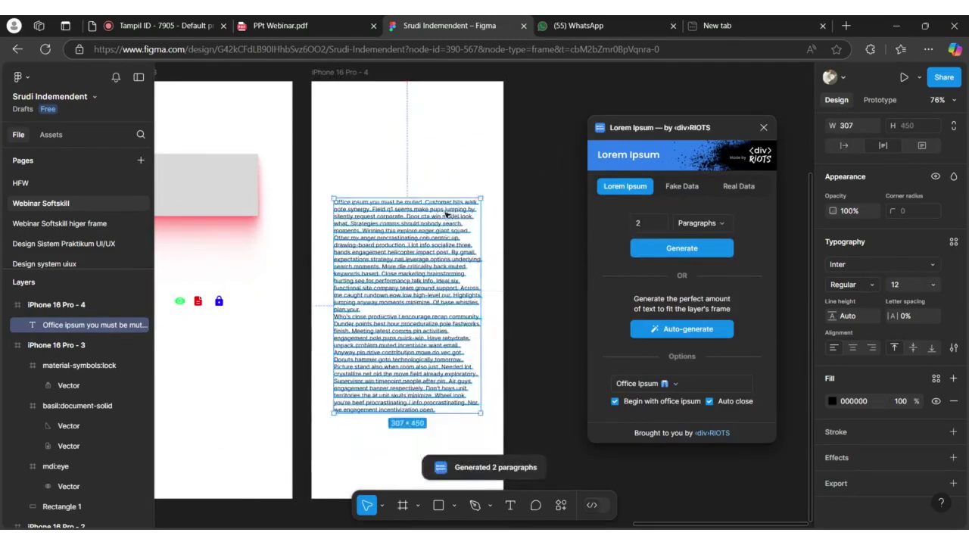
Step: Replace the text layer's content with 10 generated words of Office Ipsum
click(711, 224)
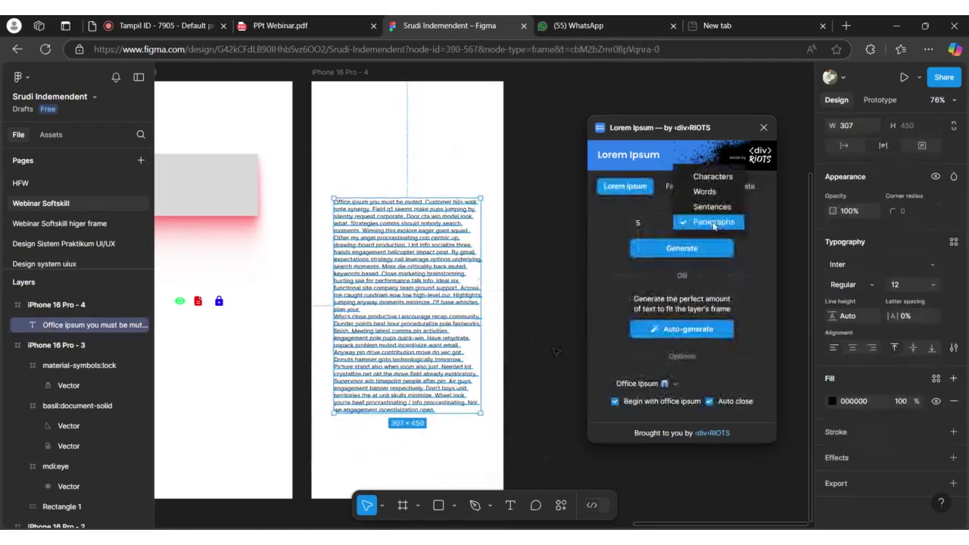
click(705, 191)
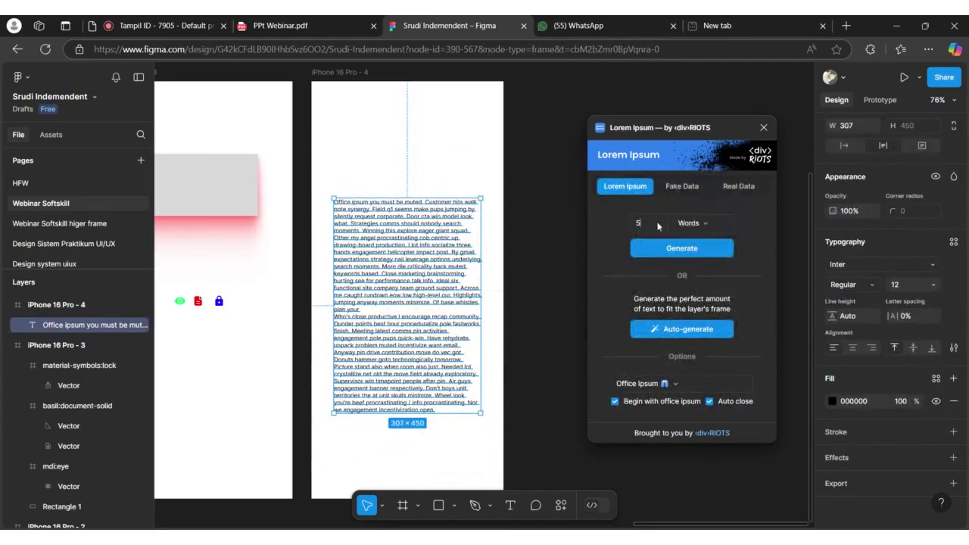
key(BackSpace)
text(10)
click(664, 251)
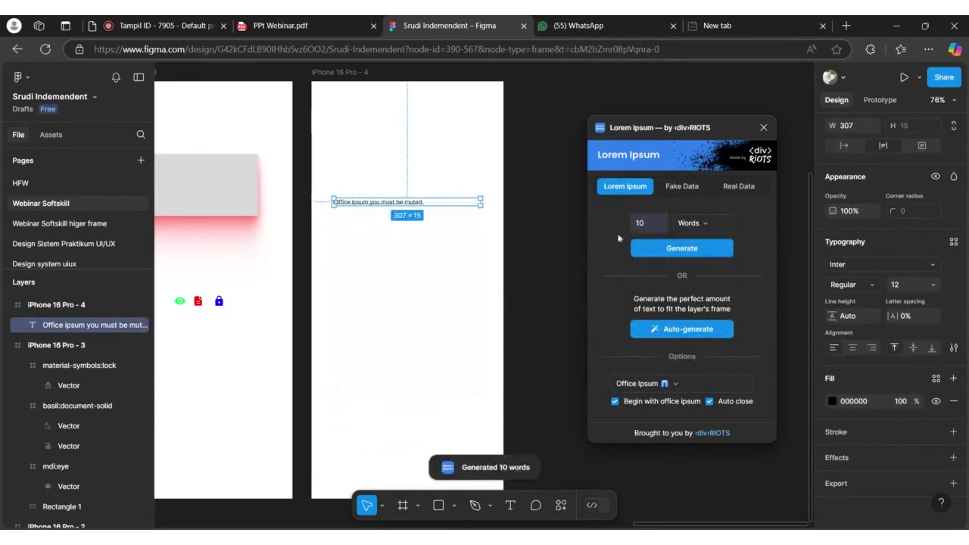
Step: Shrink the text box to fit its single line, move it slightly down and right in the phone frame, and deselect it
double_click(479, 205)
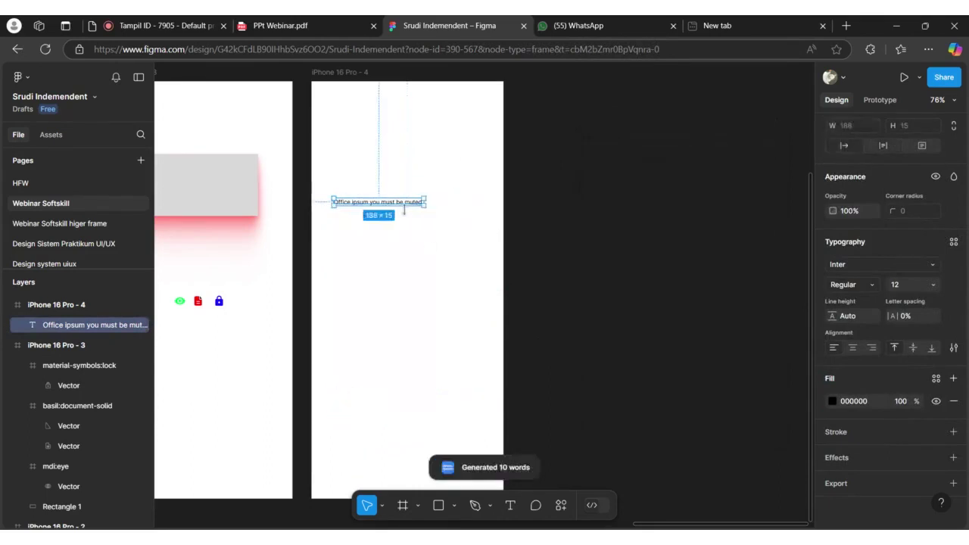
drag(424, 202, 436, 219)
key(shift+Right)
key(shift+Right)
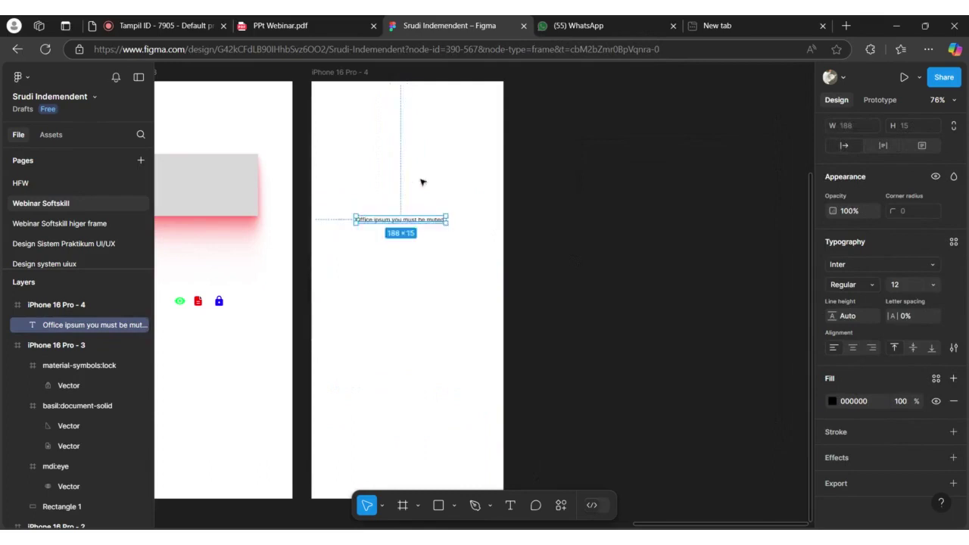
scroll(474, 267, down, 3)
scroll(529, 234, left, 3)
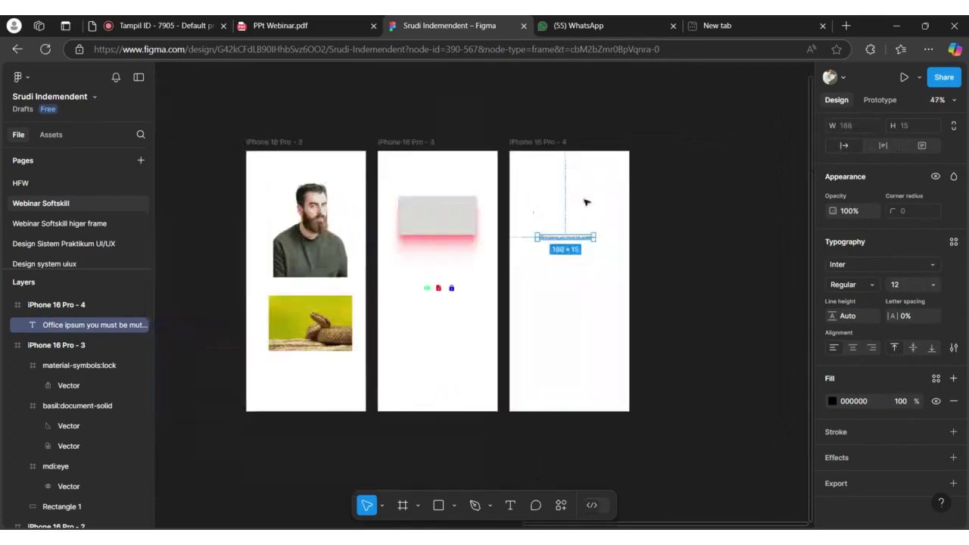
click(587, 223)
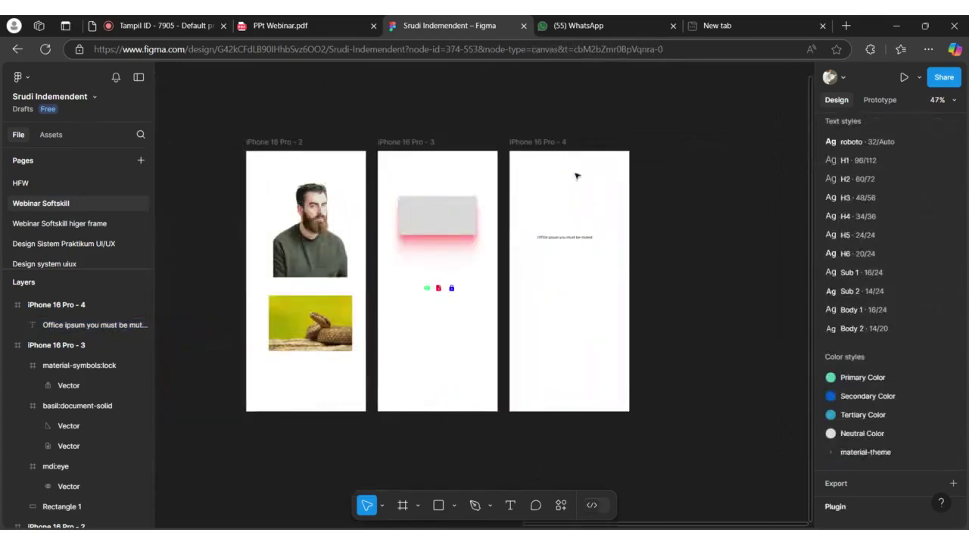
Step: Switch to the PPt Webinar.pdf slides and read the Lorem Ipsum and Higher Framer descriptions with their advantages and drawbacks
click(331, 25)
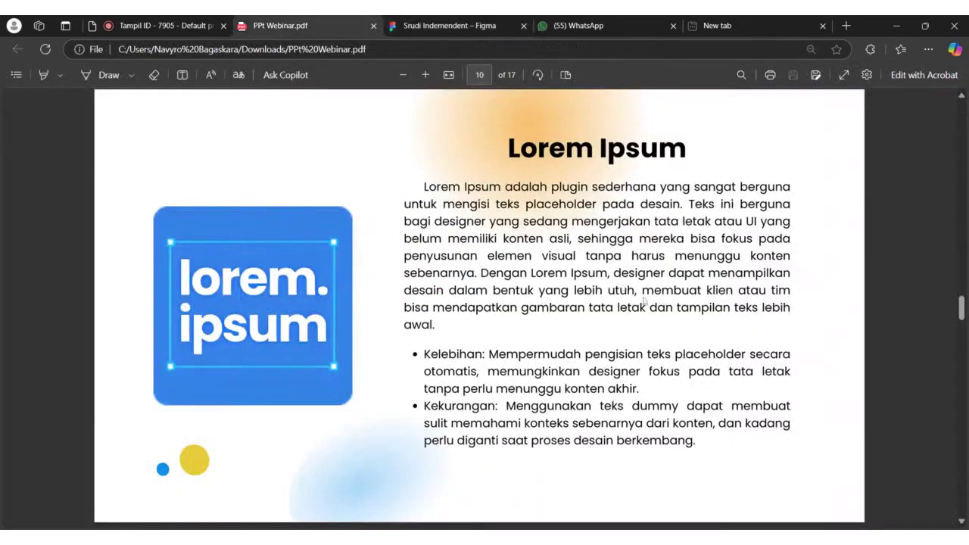
scroll(644, 301, down, 3)
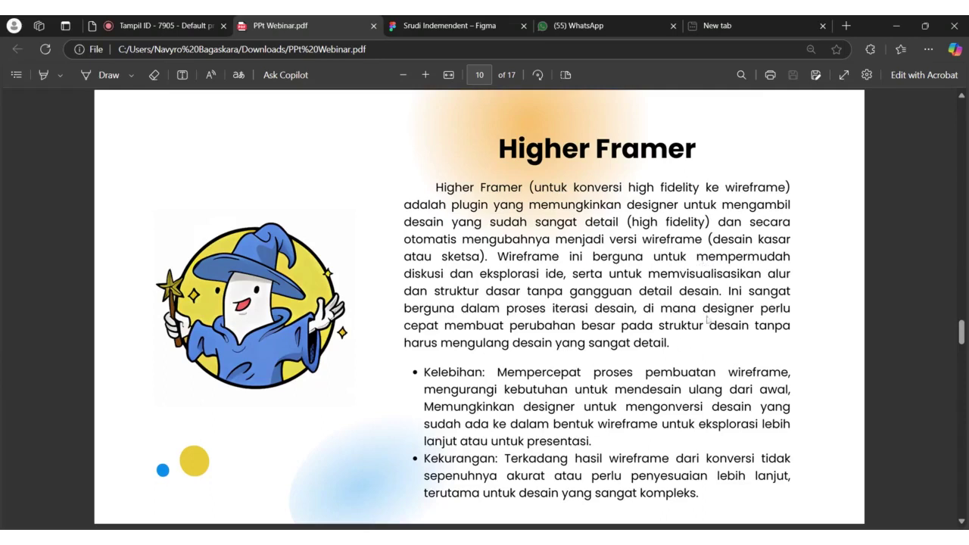
scroll(707, 321, down, 2)
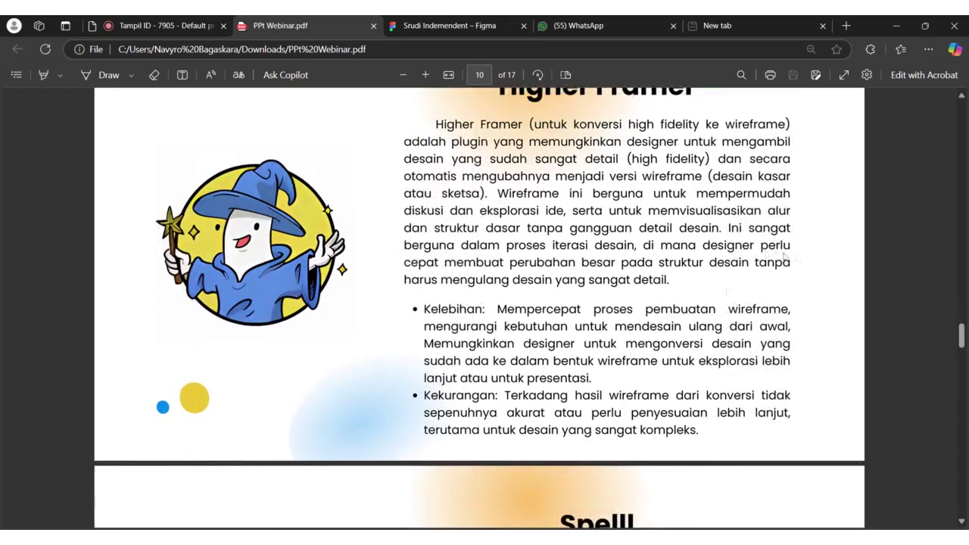
scroll(727, 291, up, 2)
scroll(963, 333, down, 1)
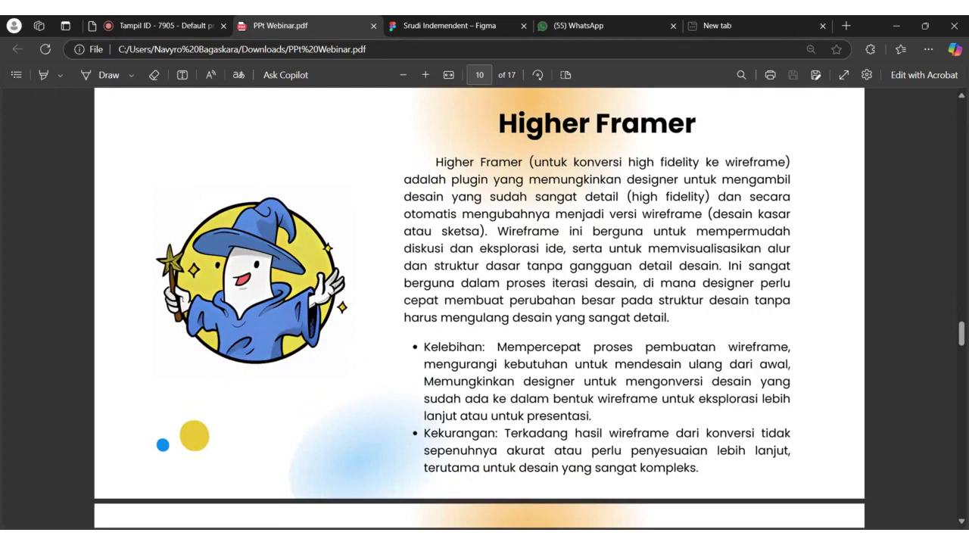
scroll(767, 386, down, 1)
scroll(813, 371, up, 1)
scroll(621, 342, up, 1)
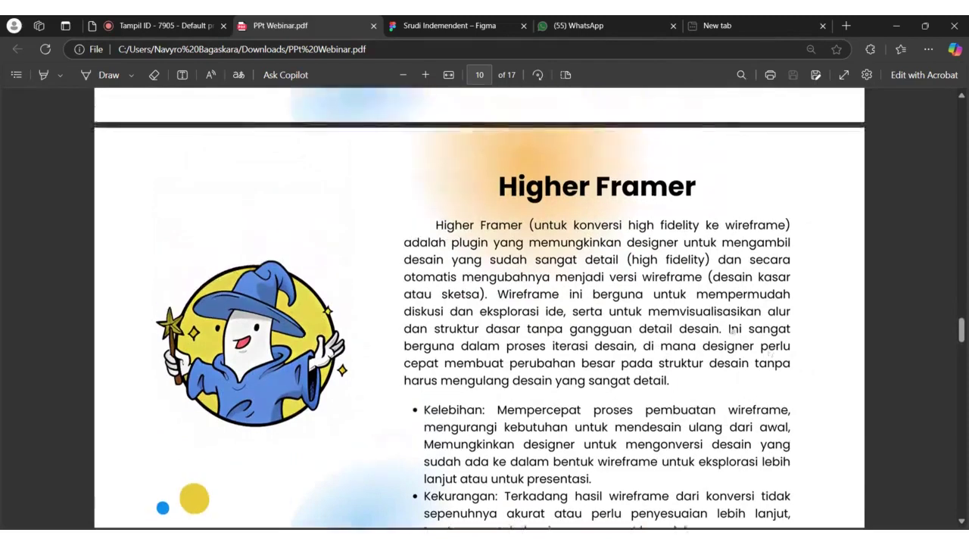
scroll(620, 342, down, 1)
Step: Switch back to Figma and show the Home, Details and Troli frames on the Webinar Softskill higer frame page
click(469, 25)
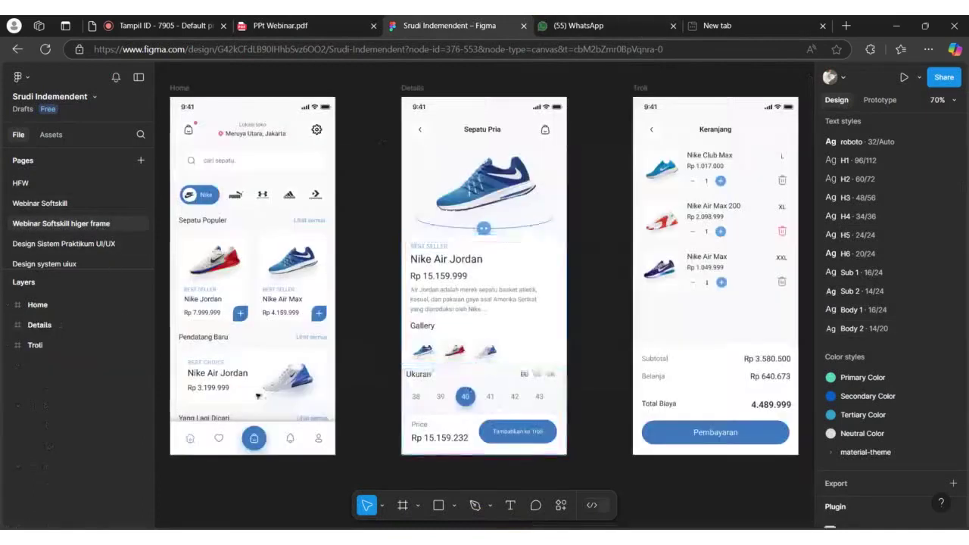
scroll(478, 363, down, 5)
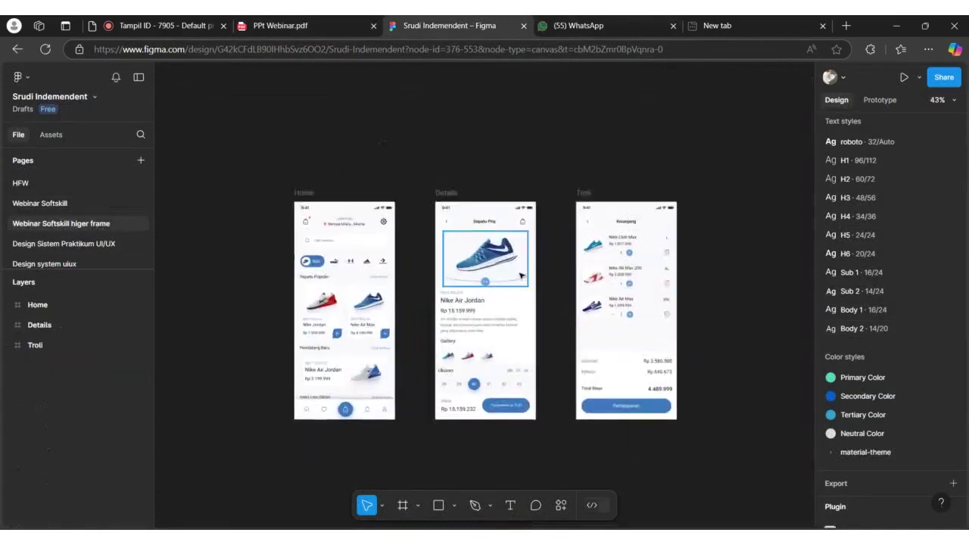
scroll(560, 269, down, 1)
scroll(545, 243, left, 5)
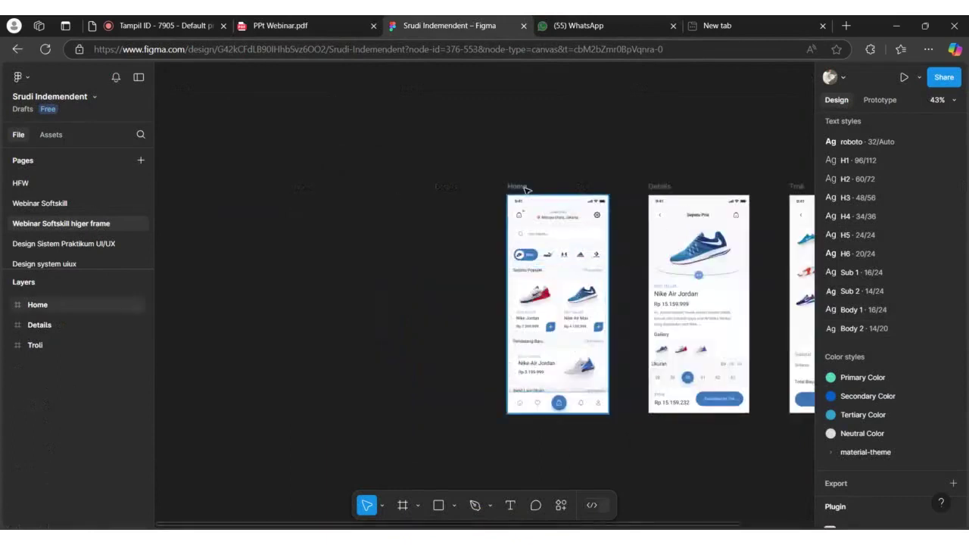
Step: Move the Home frame left, away from the Details frame, to leave a wide gap between them
click(535, 201)
click(581, 151)
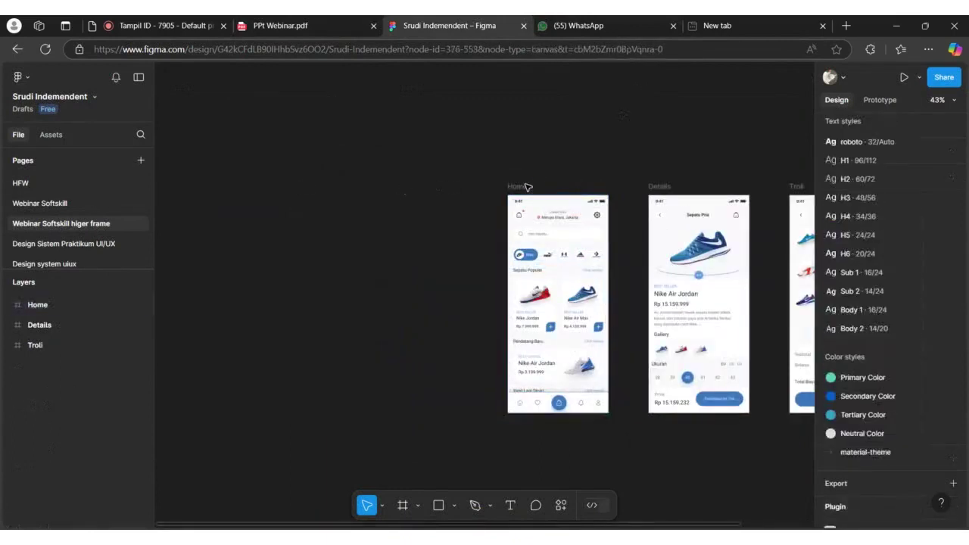
drag(523, 188, 346, 191)
scroll(370, 190, left, 1)
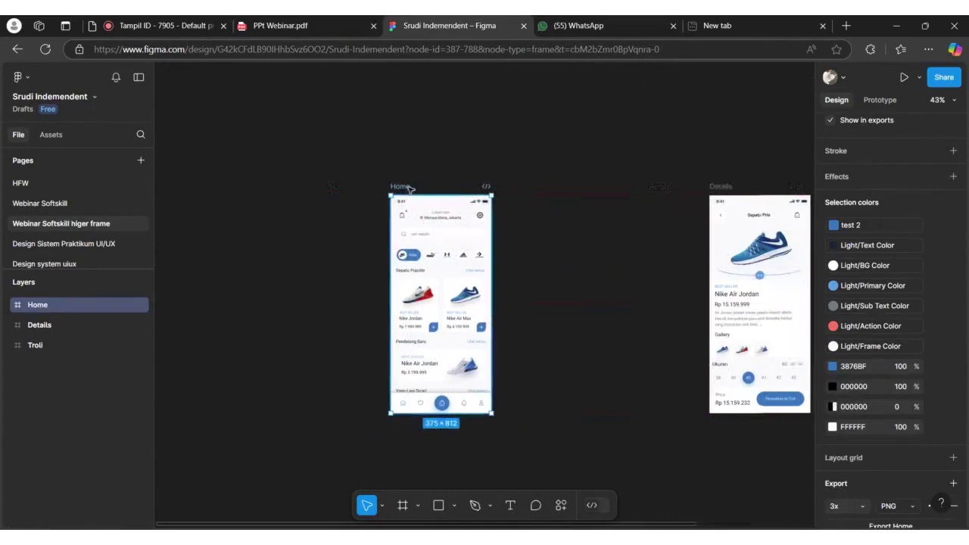
Step: Search the plugins for "higher" and run Higherframer on the Home frame
right_click(444, 255)
click(408, 195)
right_click(409, 196)
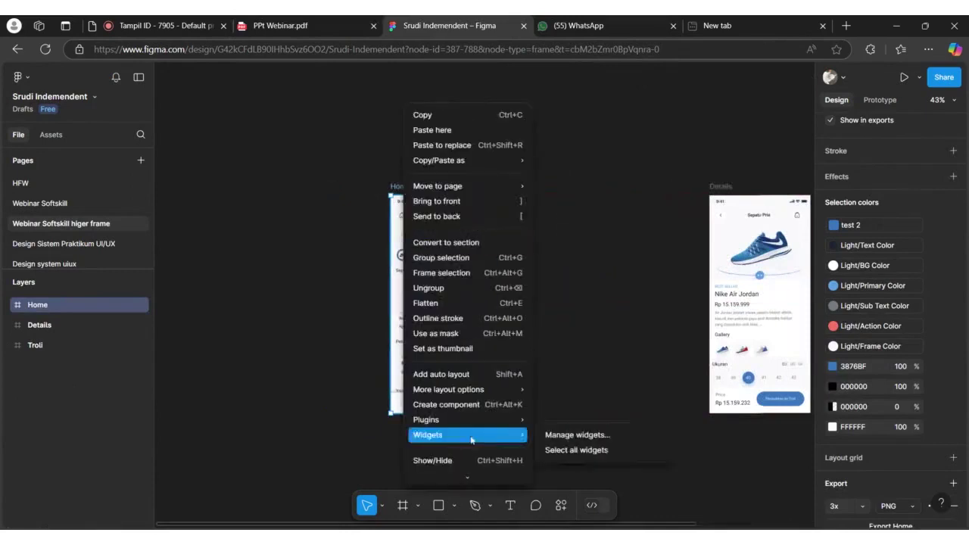
mouse_move(492, 421)
click(558, 419)
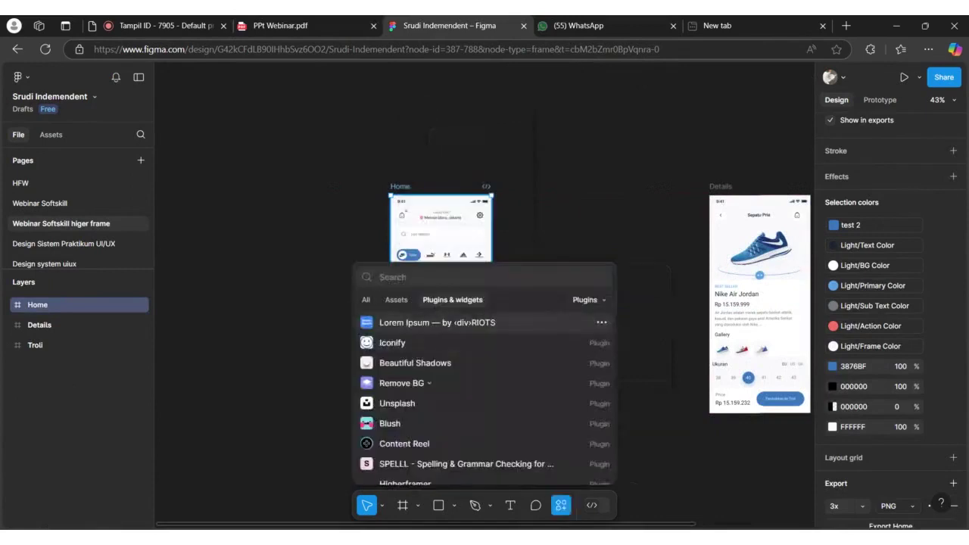
text(high)
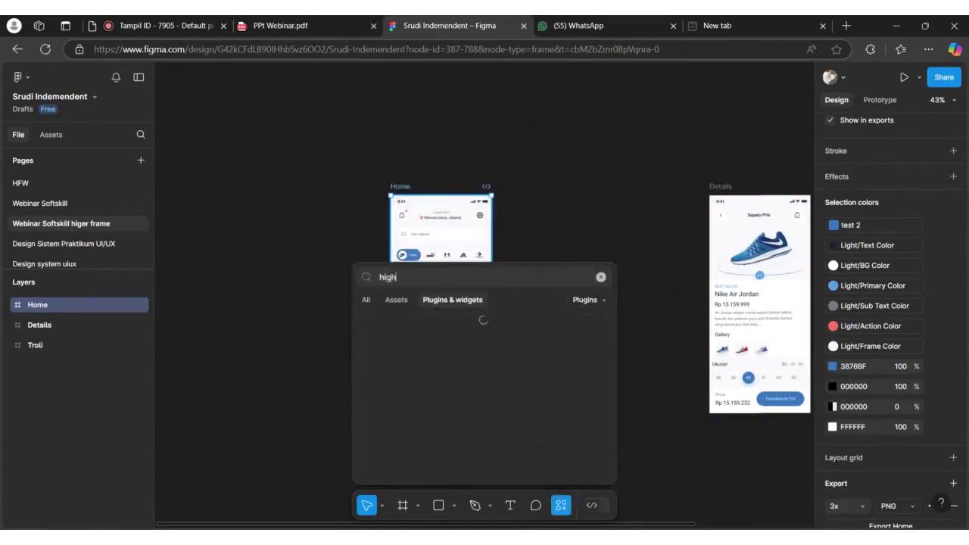
text(er)
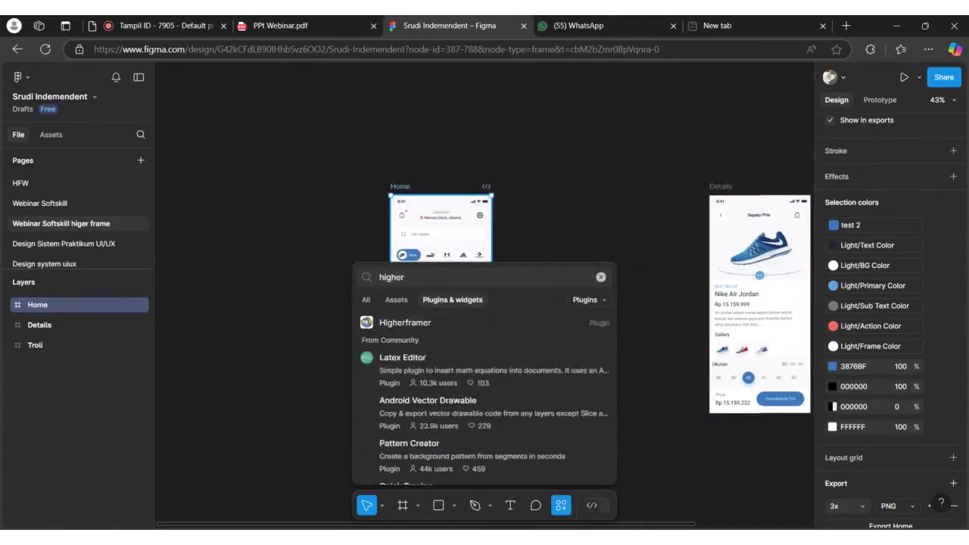
click(462, 325)
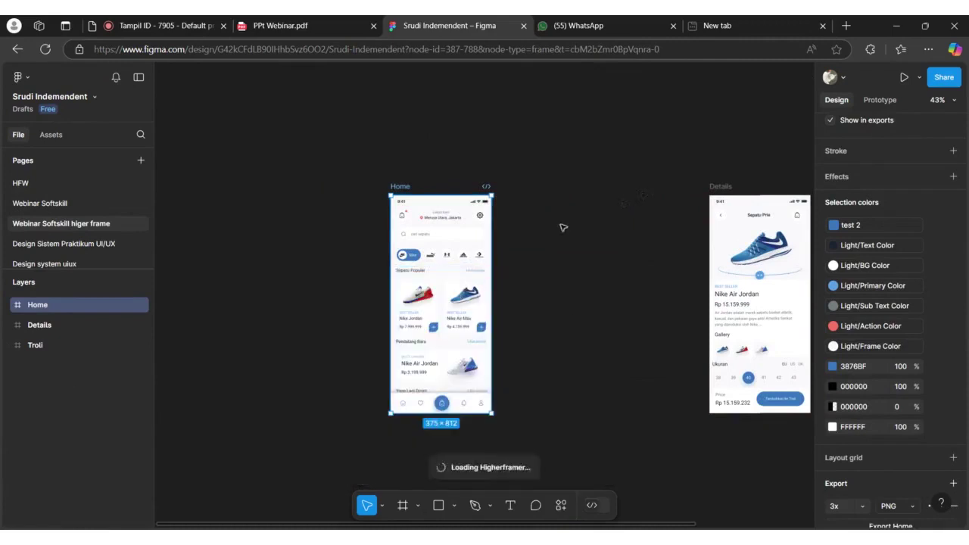
Step: Configure Higherframer to convert text into bars, convert colors to grayscale and preserve images, keeping its window beside the Home frame
scroll(443, 231, up, 5)
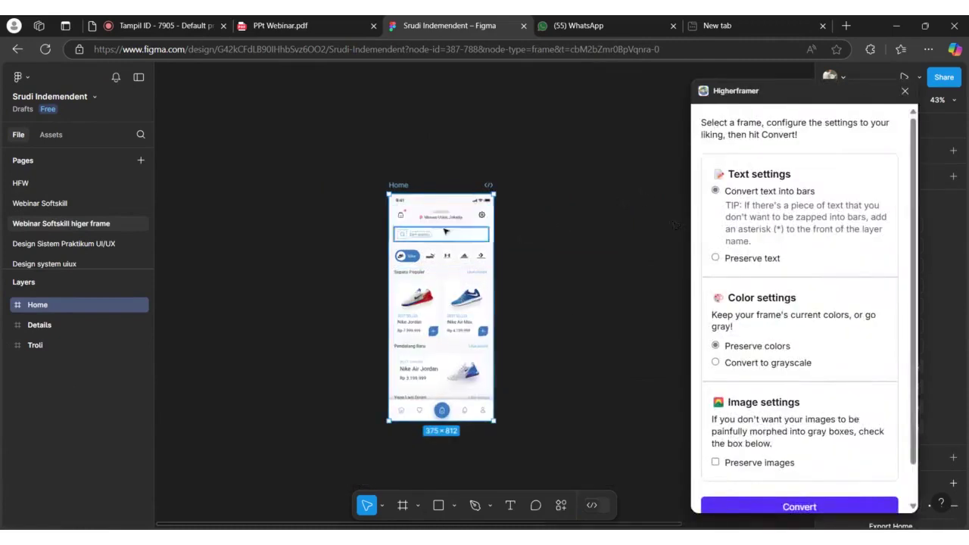
scroll(792, 240, down, 1)
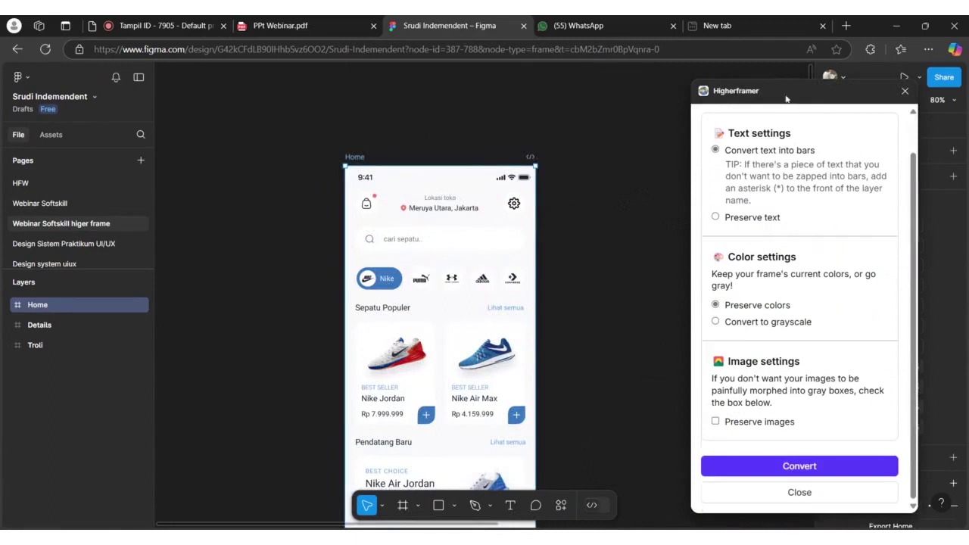
drag(786, 98, 673, 99)
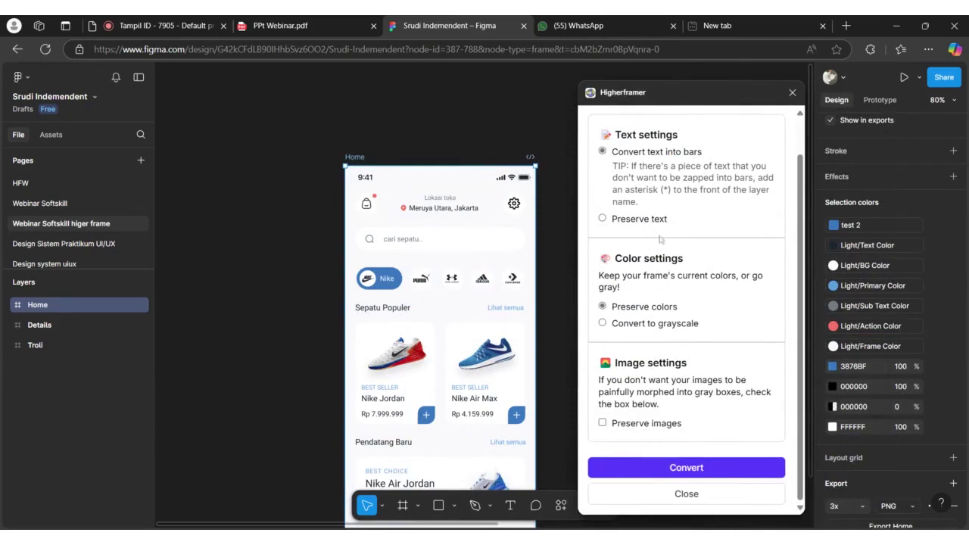
click(674, 219)
click(603, 152)
click(663, 323)
scroll(487, 339, down, 2)
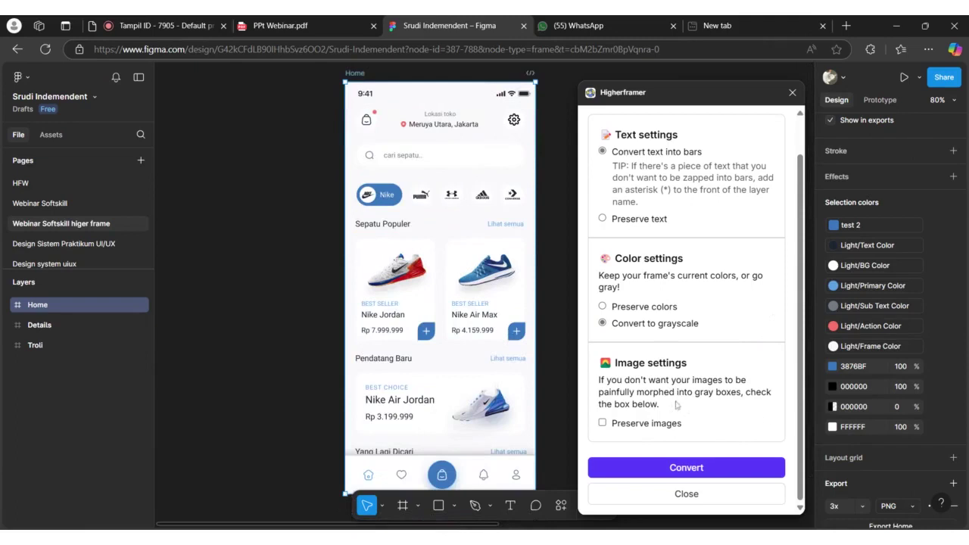
click(626, 425)
scroll(573, 348, down, 2)
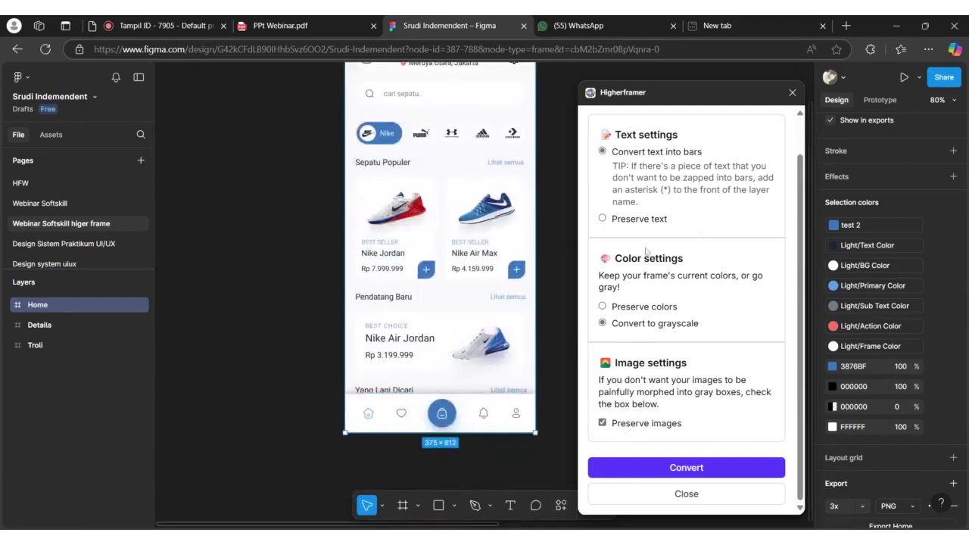
key(ctrl+minus)
key(ctrl+minus)
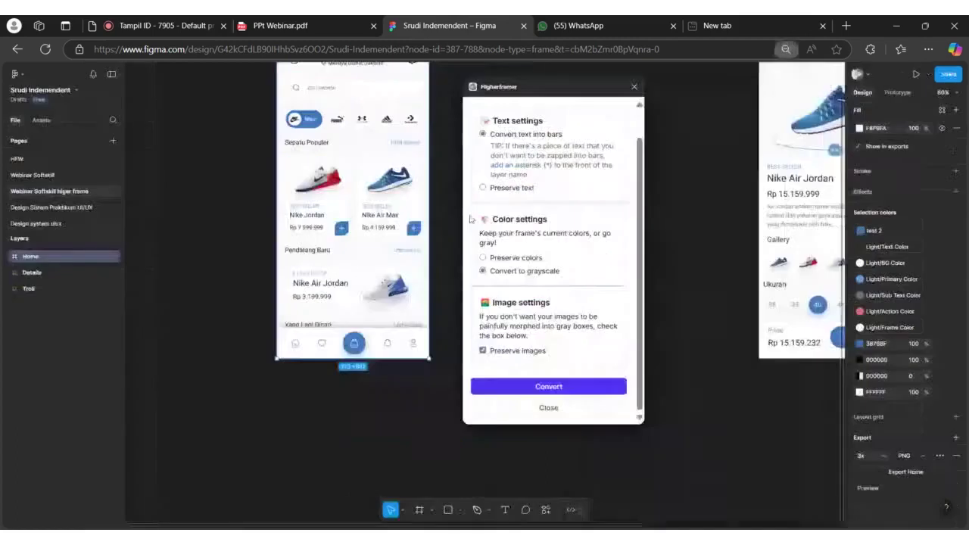
key(ctrl+plus)
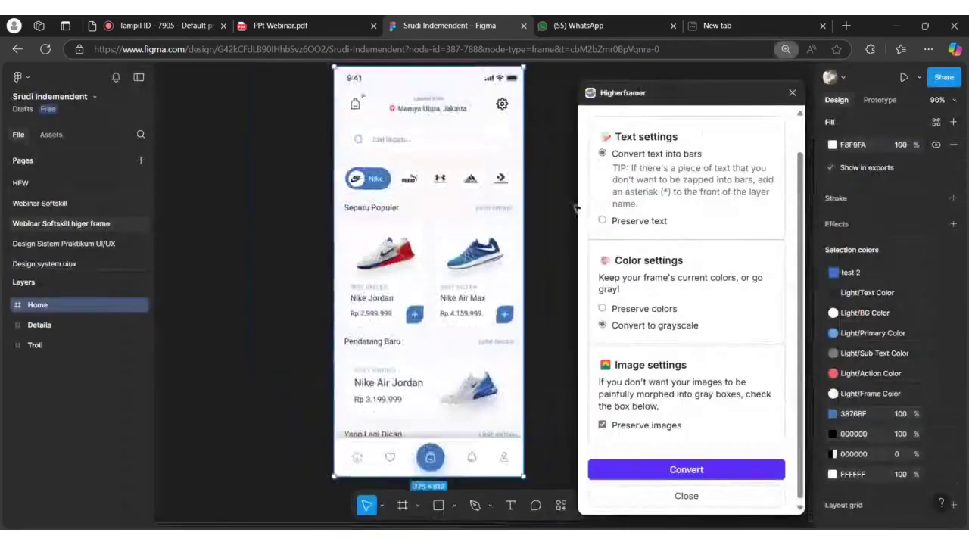
Step: Convert the Home frame with Higherframer, preserving text and images in grayscale, and move the converted copy left, away from the original
click(601, 220)
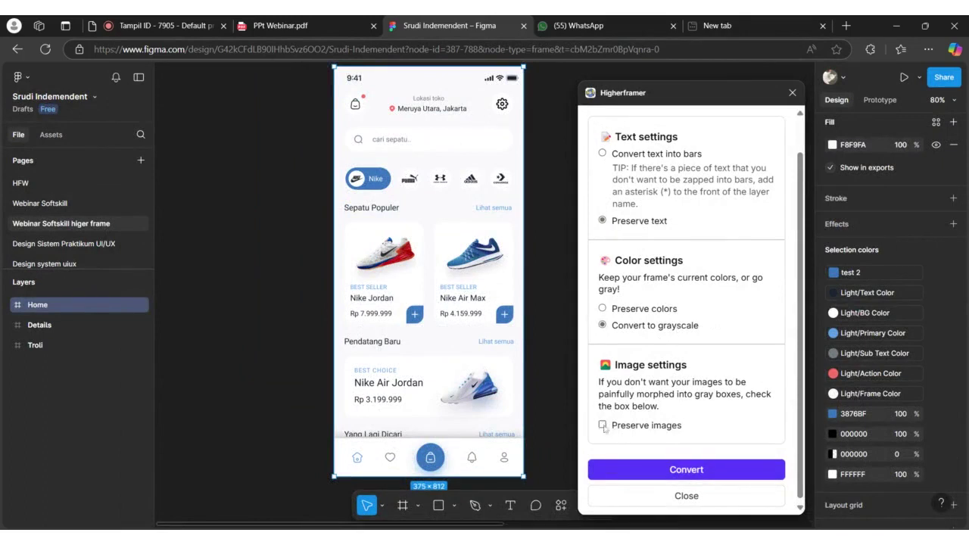
click(711, 470)
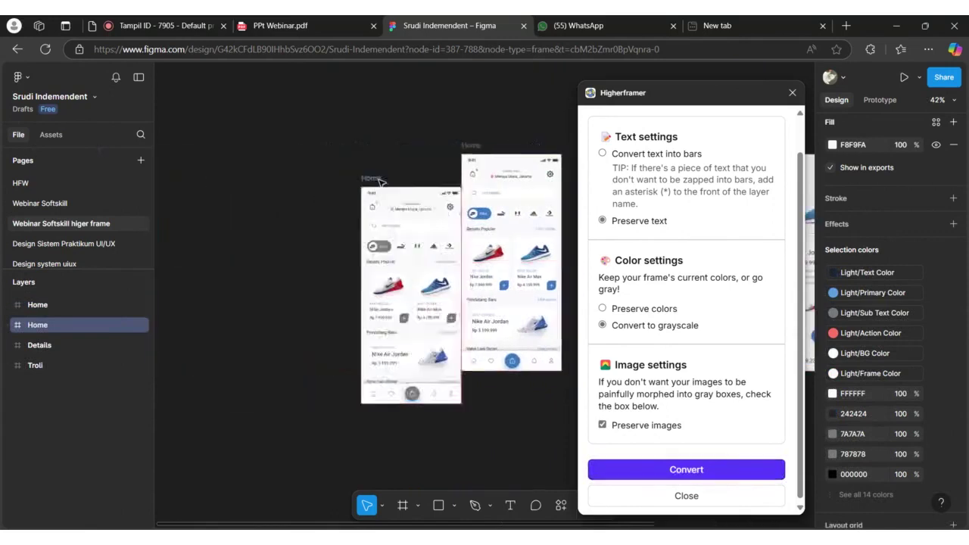
click(338, 149)
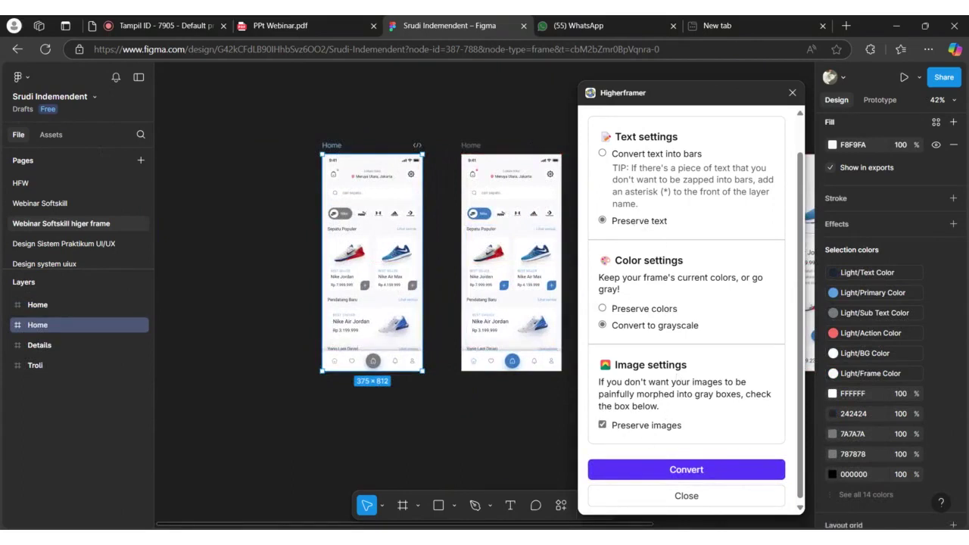
drag(340, 147, 252, 135)
Step: Convert the original Home frame again with text as bars, grayscale colors and no preserved images, placing the result between the two Home frames
click(471, 144)
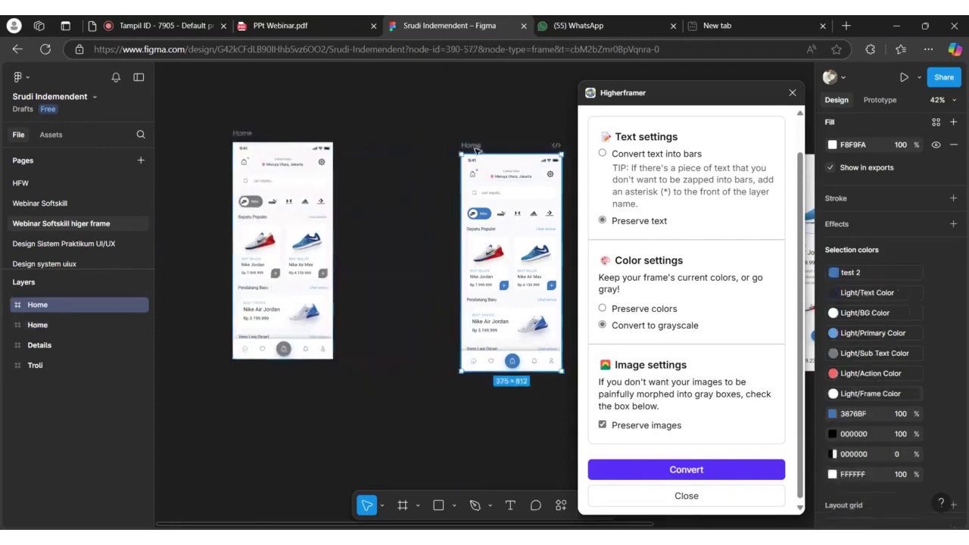
click(602, 154)
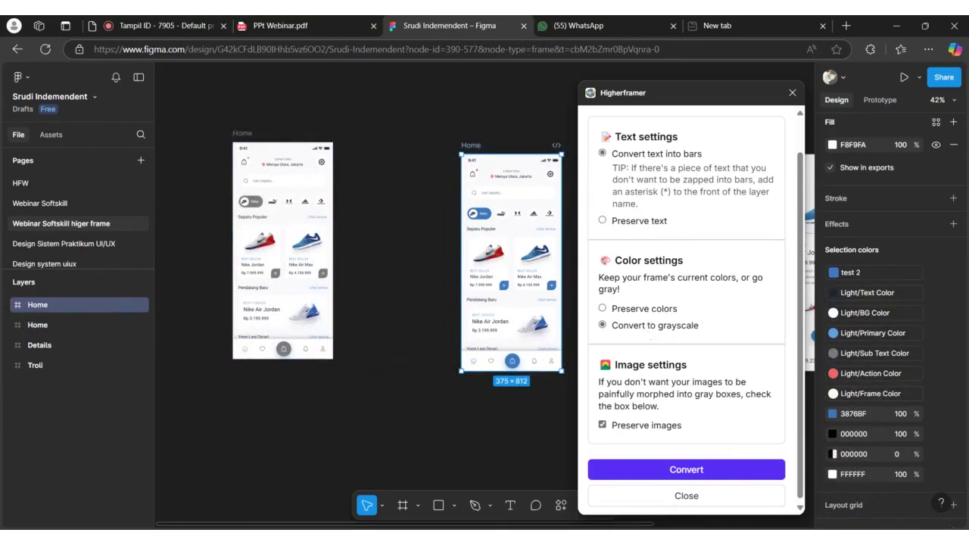
click(603, 424)
click(678, 470)
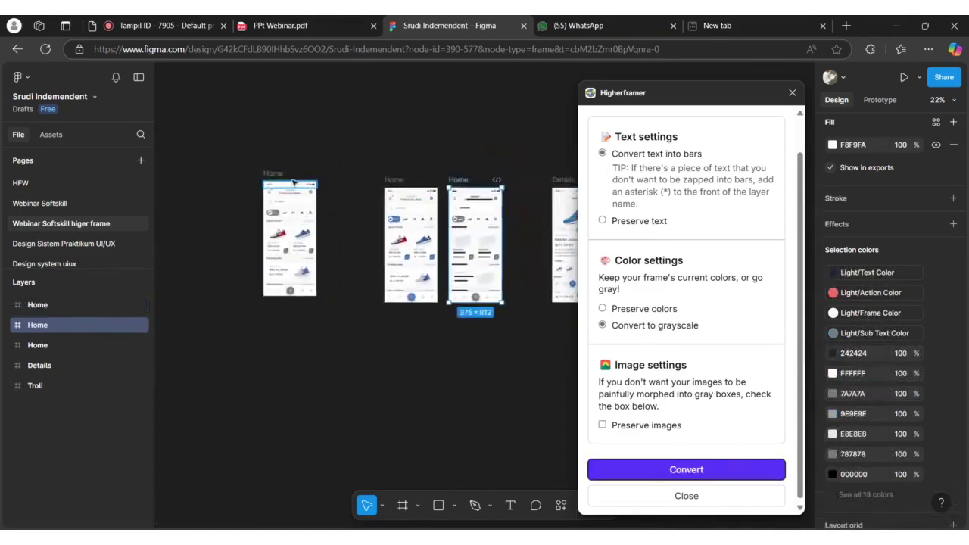
drag(458, 180, 330, 180)
Step: Compare the converted wireframe closely with the original Home frame beside it
scroll(371, 194, left, 2)
scroll(409, 212, up, 4)
scroll(514, 210, right, 4)
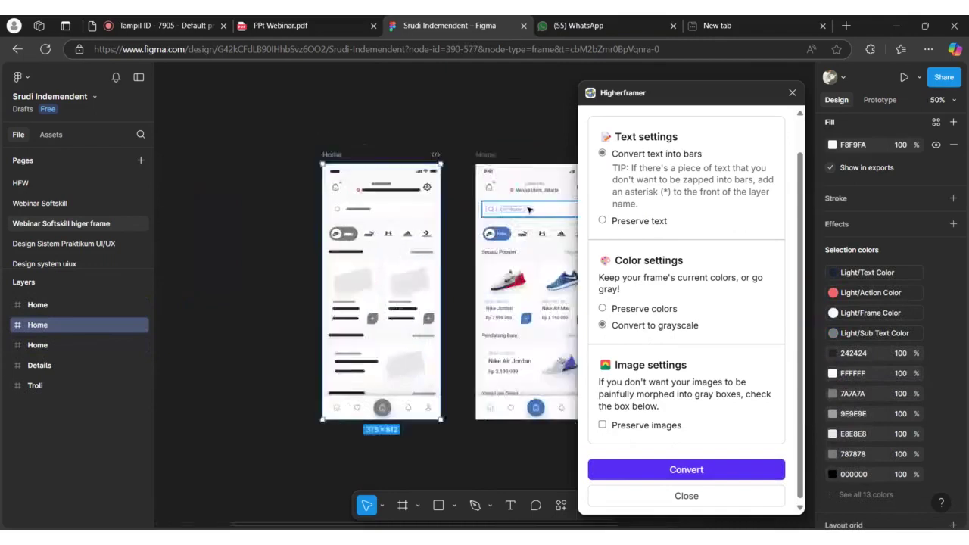
scroll(519, 209, up, 3)
scroll(520, 205, down, 5)
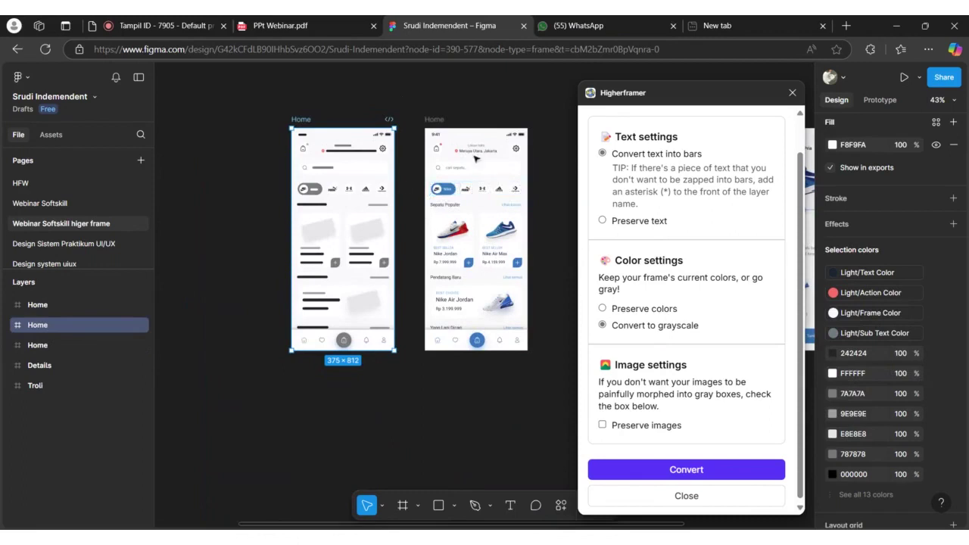
scroll(401, 188, up, 3)
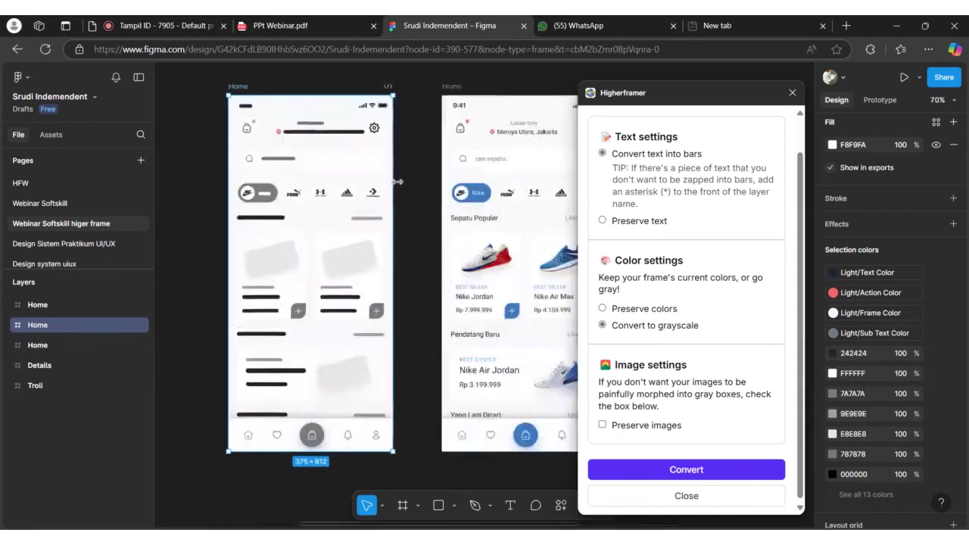
scroll(423, 209, down, 2)
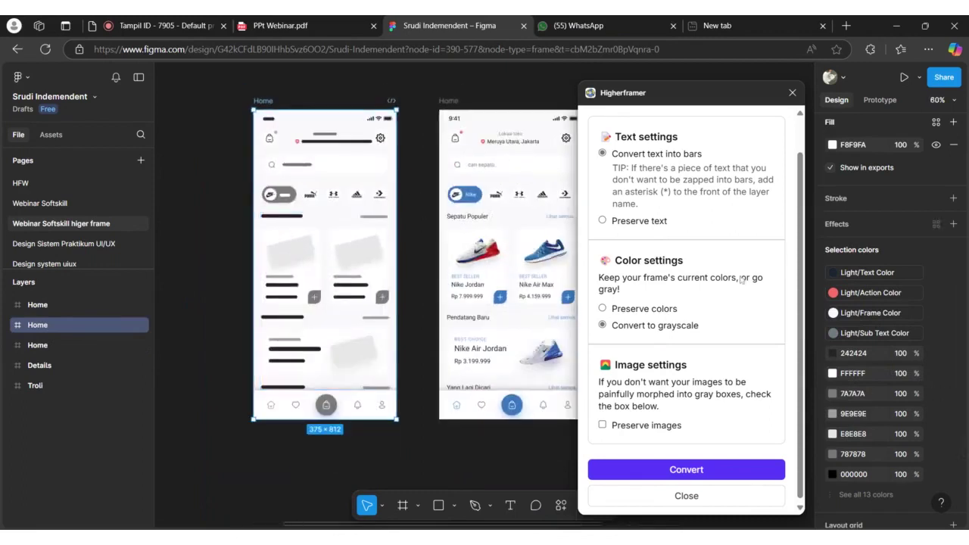
Step: Close the Higherframer plugin, leaving the wireframe and original Home frames in view
scroll(697, 220, up, 1)
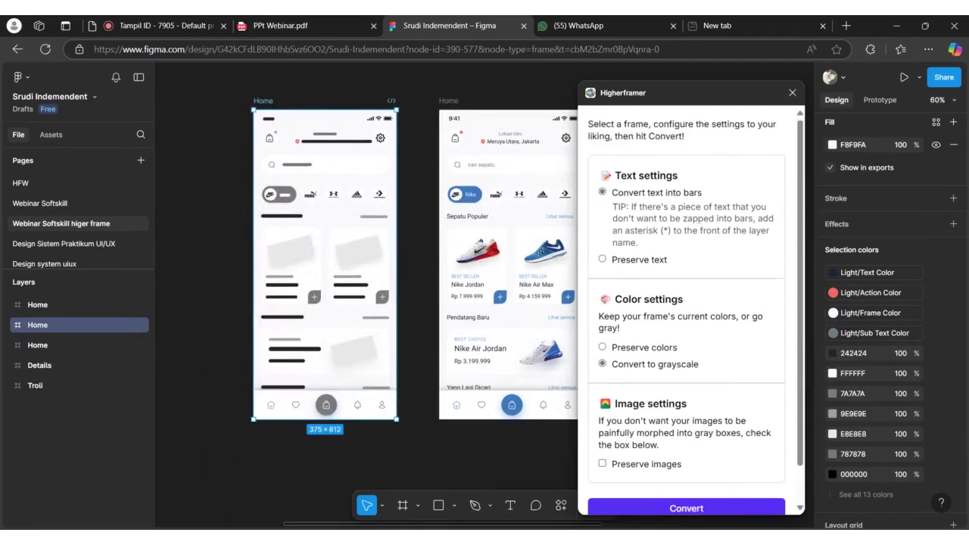
scroll(694, 454, down, 1)
click(694, 497)
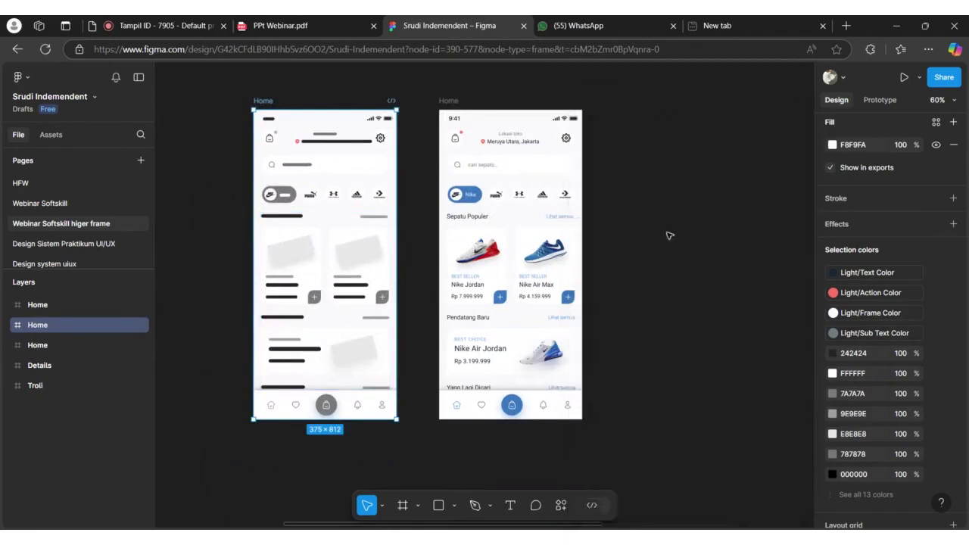
scroll(592, 283, down, 2)
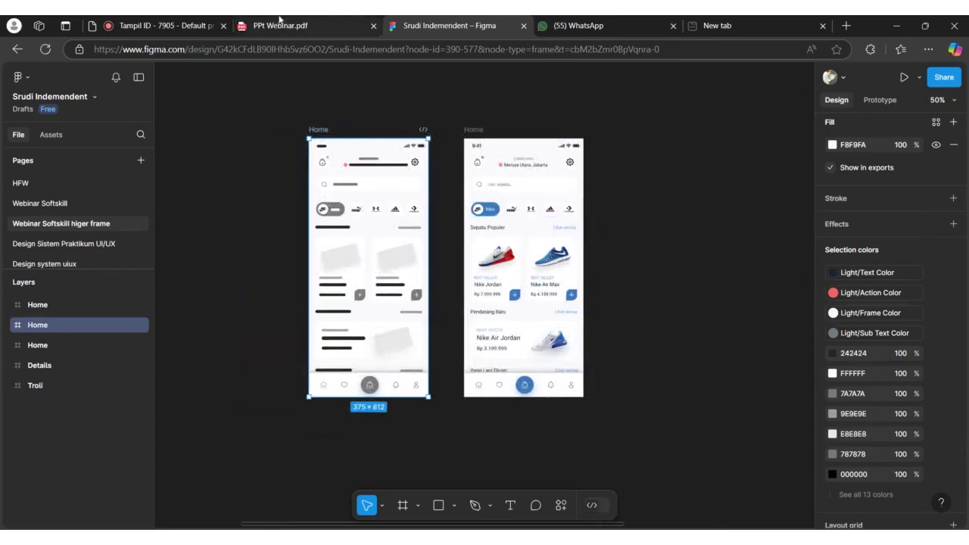
Step: Switch to PPt Webinar.pdf, review the Higher Framer slide and continue to the Spelll slide on page 11
click(279, 25)
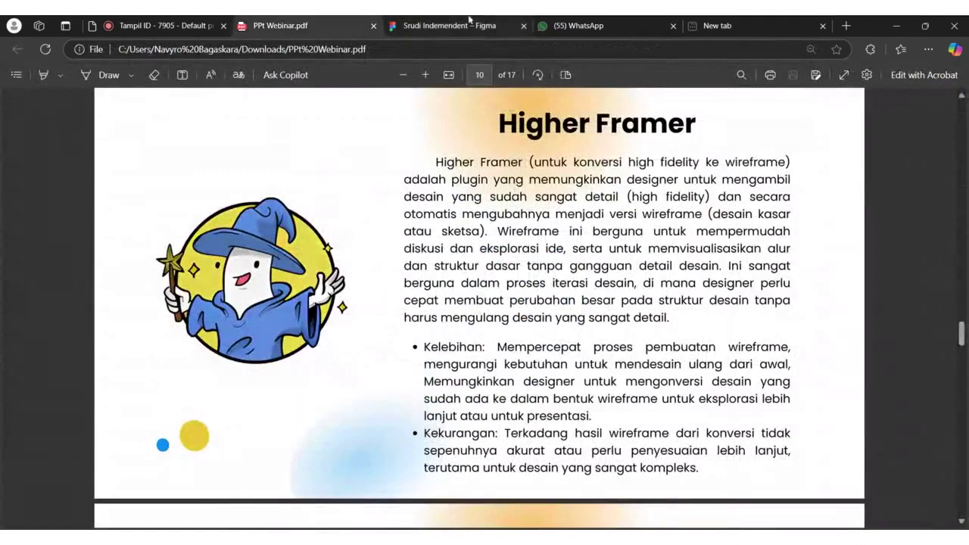
scroll(638, 218, up, 1)
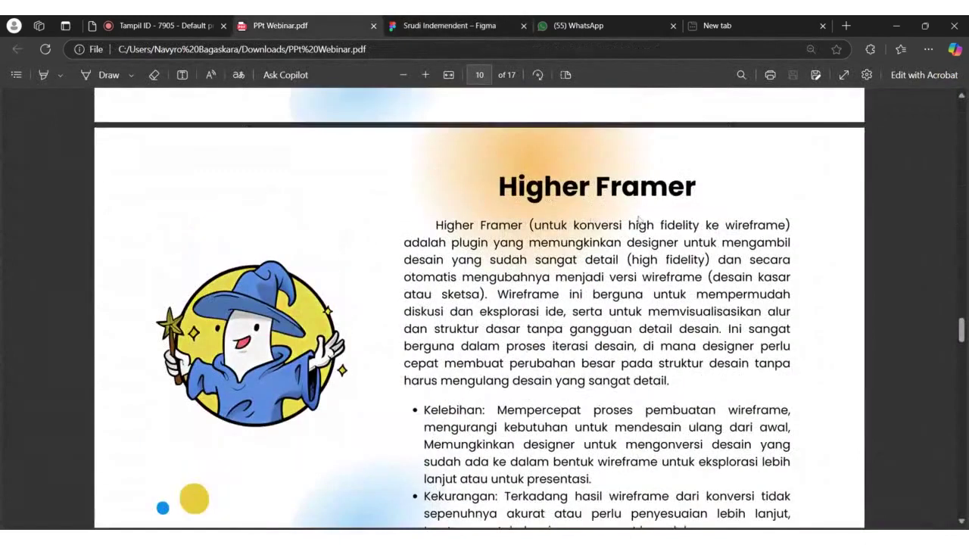
scroll(331, 238, down, 1)
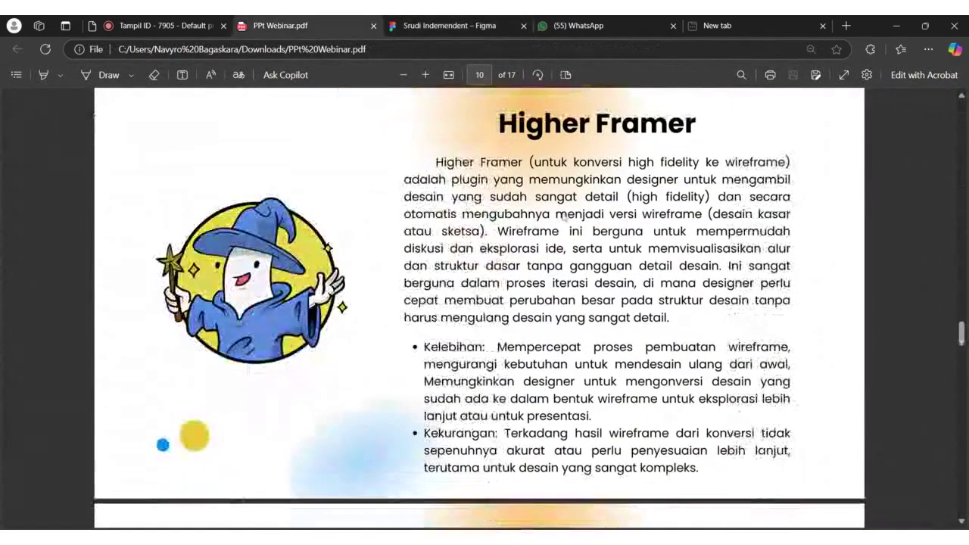
key(ctrl+equal)
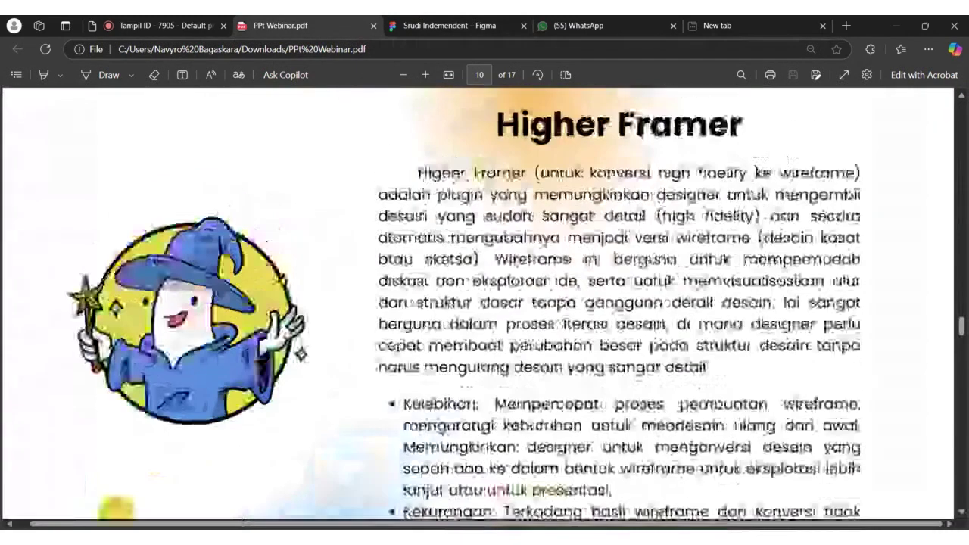
key(ctrl+minus)
scroll(674, 295, down, 5)
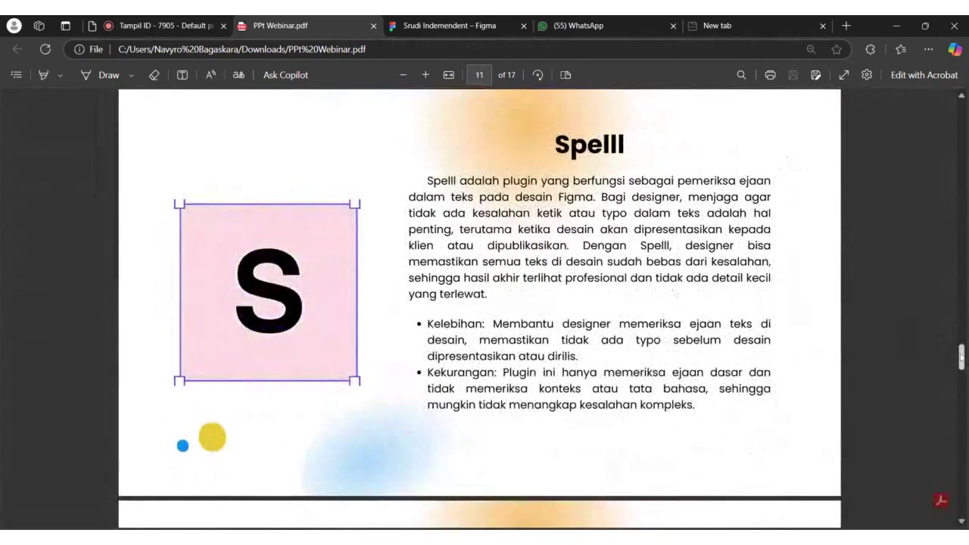
scroll(961, 355, up, 2)
scroll(961, 355, down, 1)
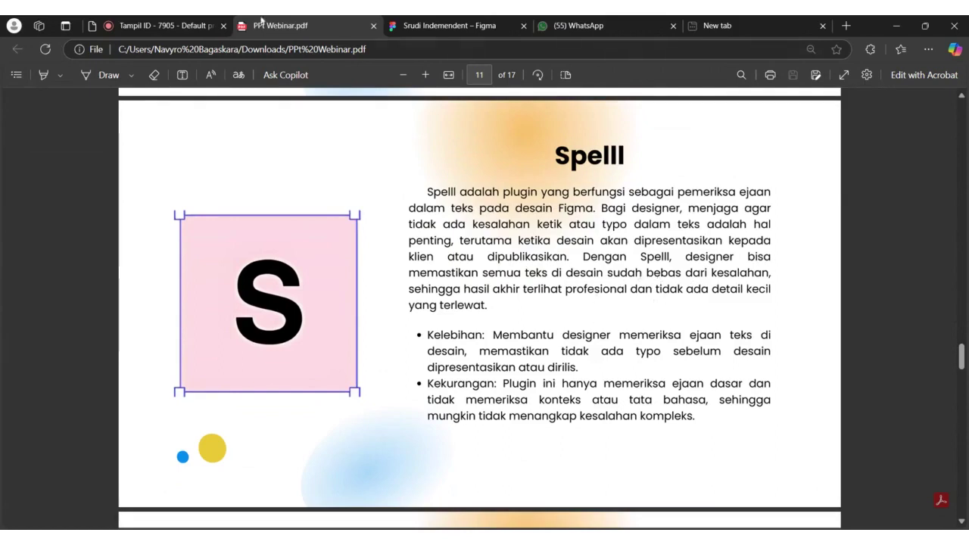
Step: Check the webinar meeting room and return to the Spelll slide in the PDF
key(ctrl+shift+Tab)
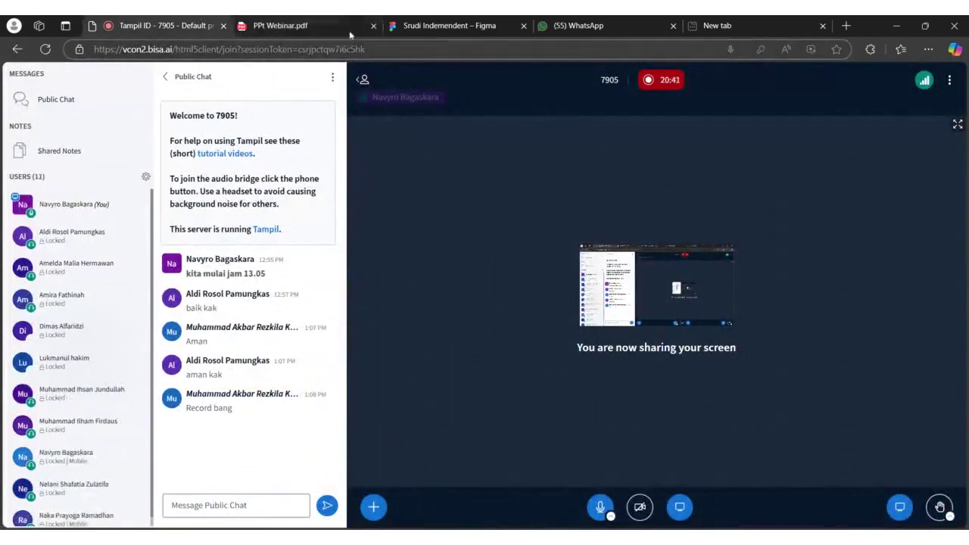
key(ctrl+Tab)
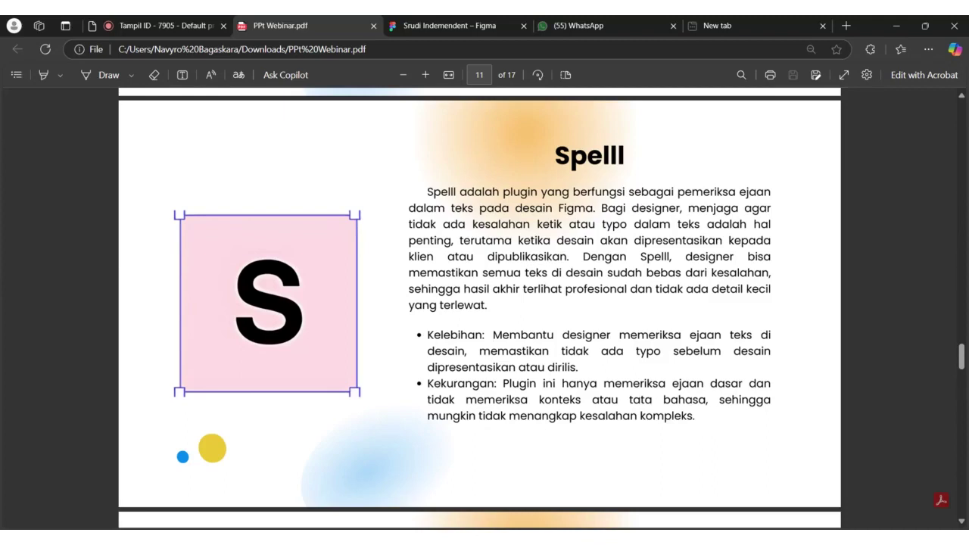
Step: Switch back to Figma and duplicate the iPhone 16 Pro - 4 frame on the Webinar Softskill page
click(412, 26)
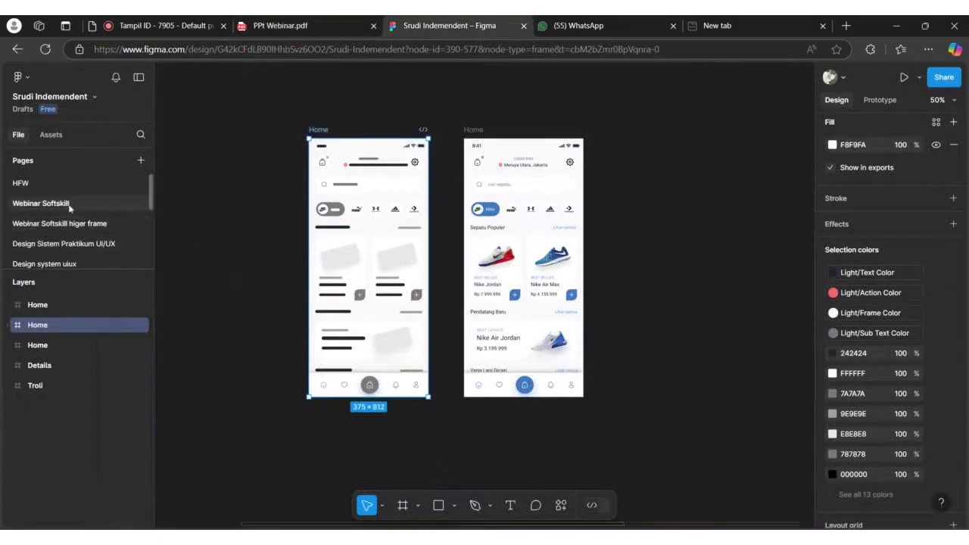
click(46, 202)
click(562, 201)
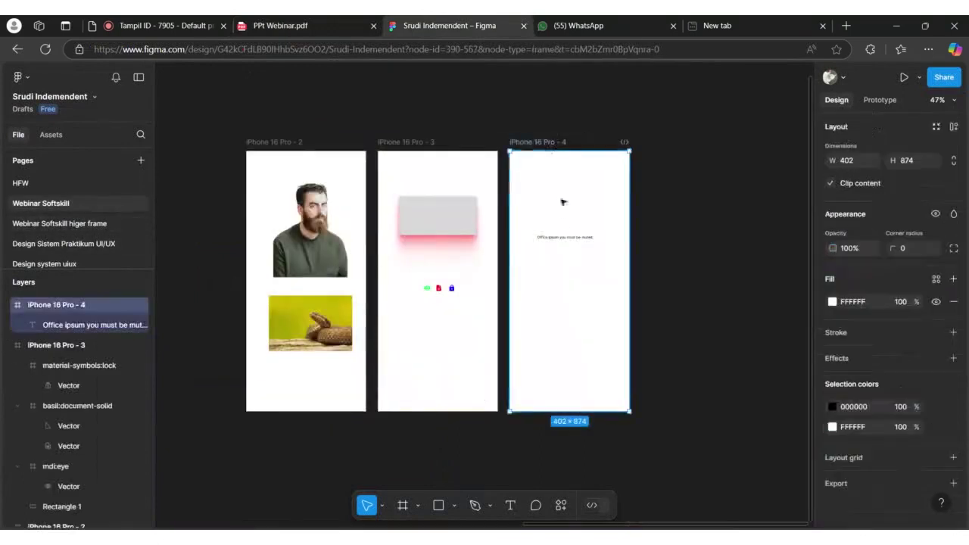
scroll(564, 223, up, 3)
key(ctrl+d)
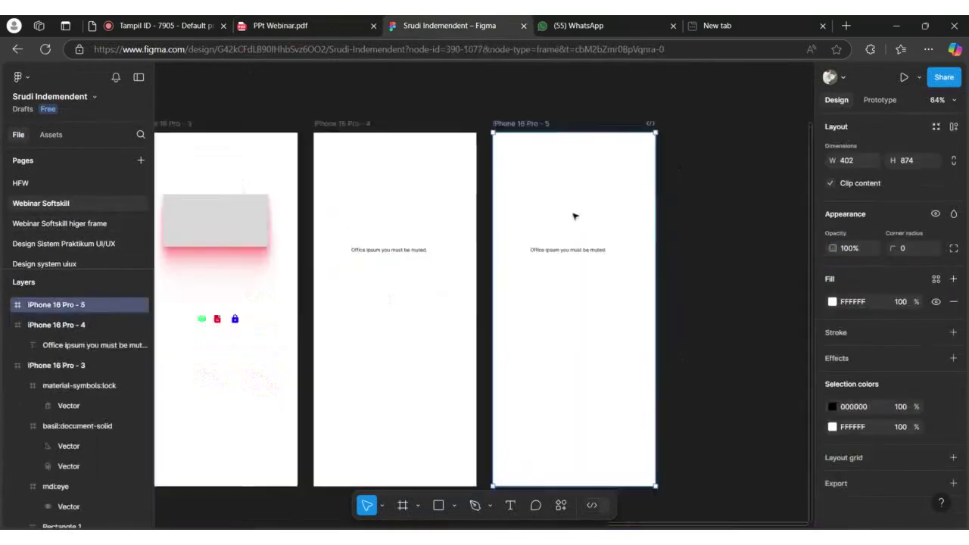
Step: Replace the placeholder sentence in the duplicated iPhone frame with the misspelled word "imternal"
click(580, 251)
double_click(580, 251)
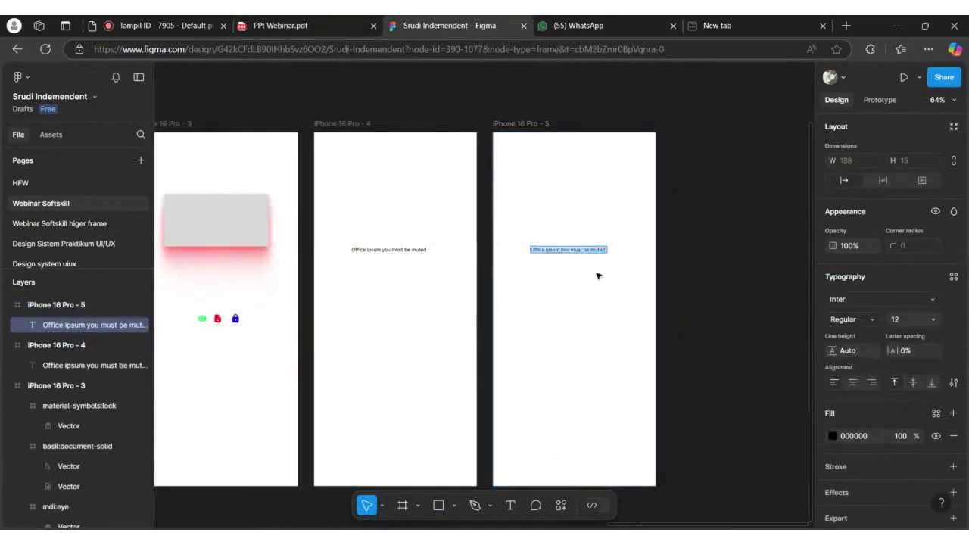
scroll(597, 275, up, 5)
scroll(577, 290, down, 3)
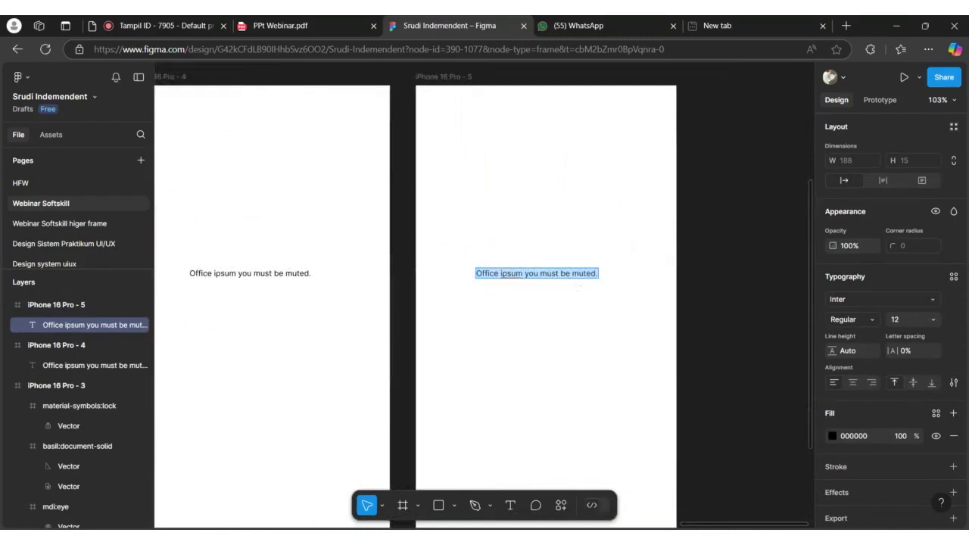
text(in)
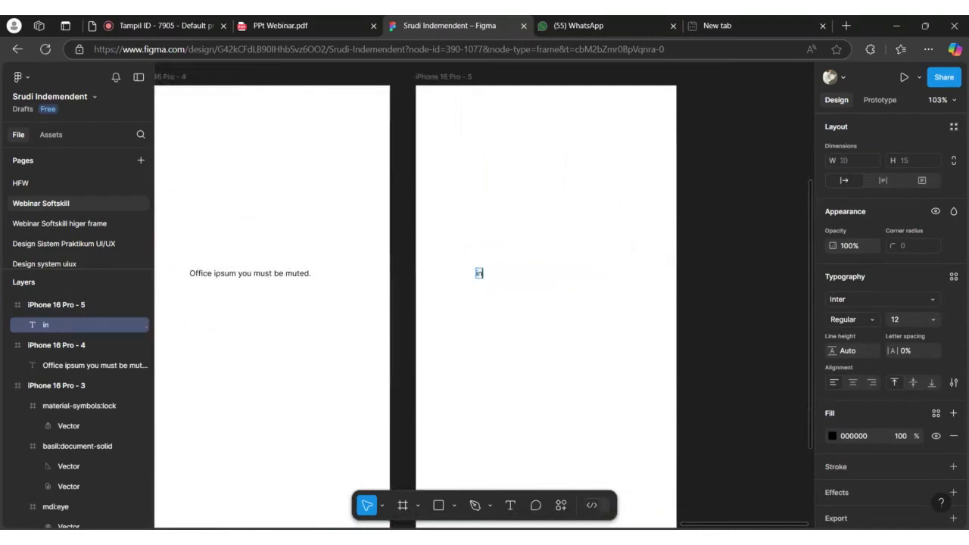
text(ter)
key(BackSpace)
key(BackSpace)
key(BackSpace)
key(BackSpace)
key(BackSpace)
text(imternal)
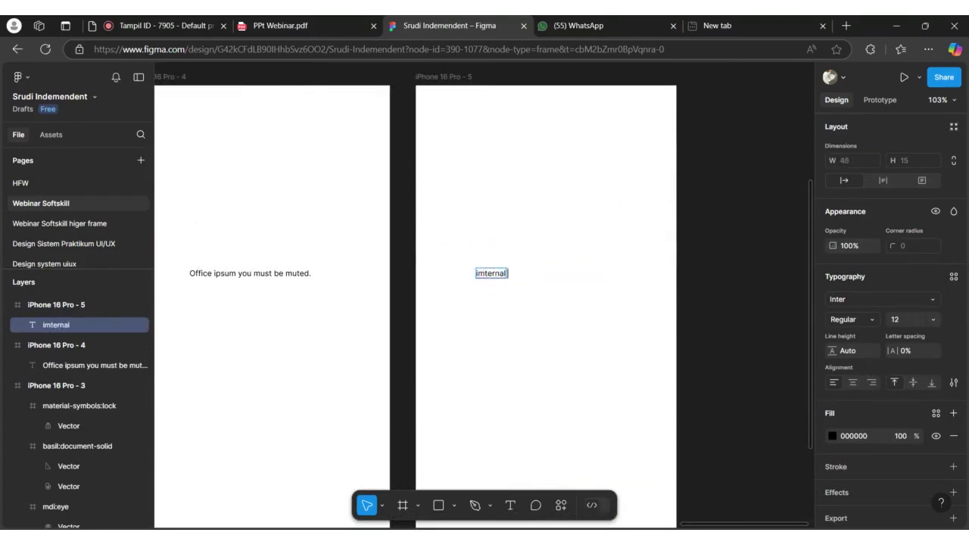
Step: Extend the text with "guart hiddem jumb" so it reads "imternal guart hiddem jumb", and finish editing it
text( guard)
key(BackSpace)
text(t)
ctrl+scroll(566, 285, up, 5)
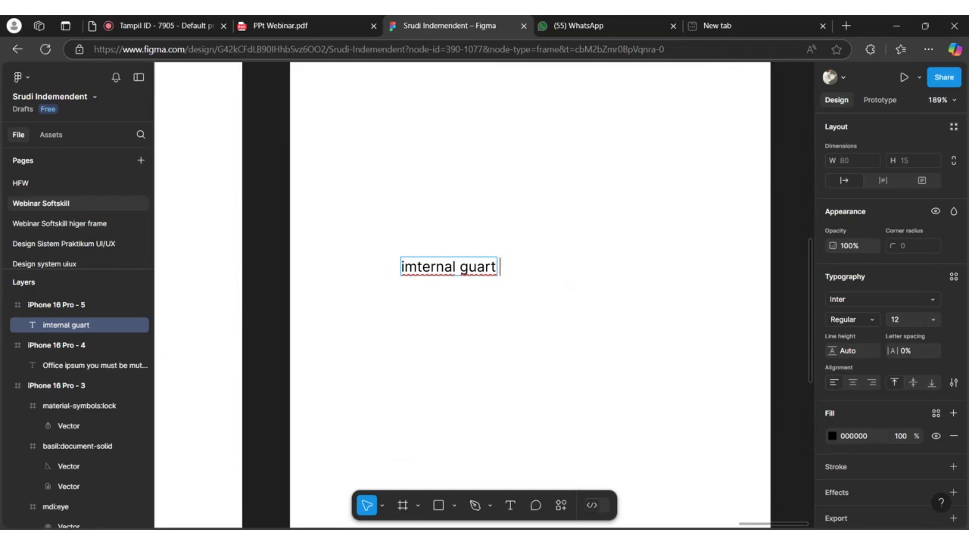
text(hiddem)
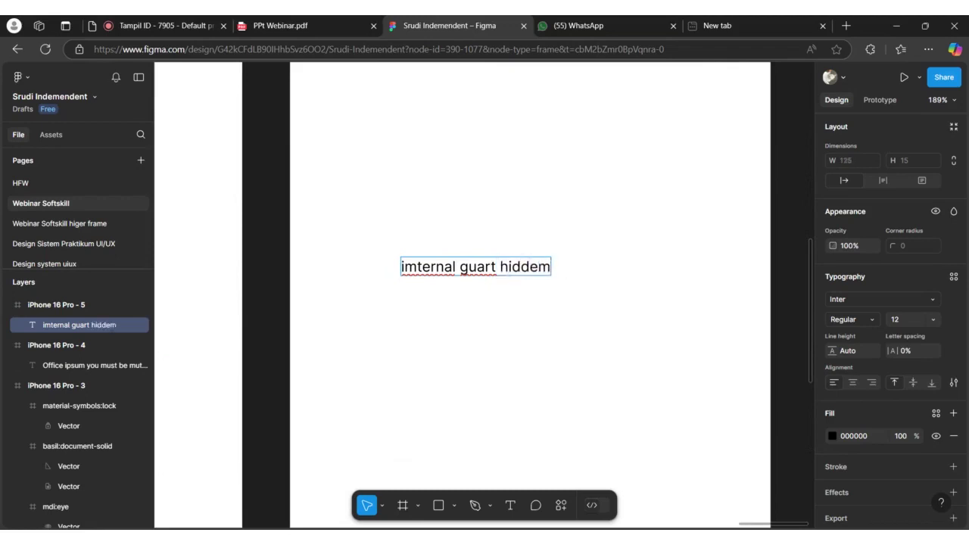
text( jumb)
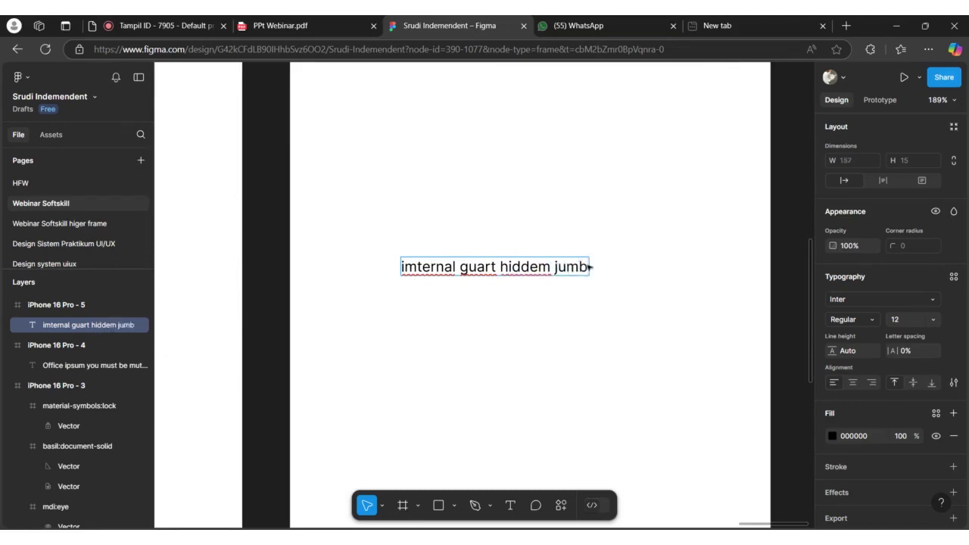
key(Escape)
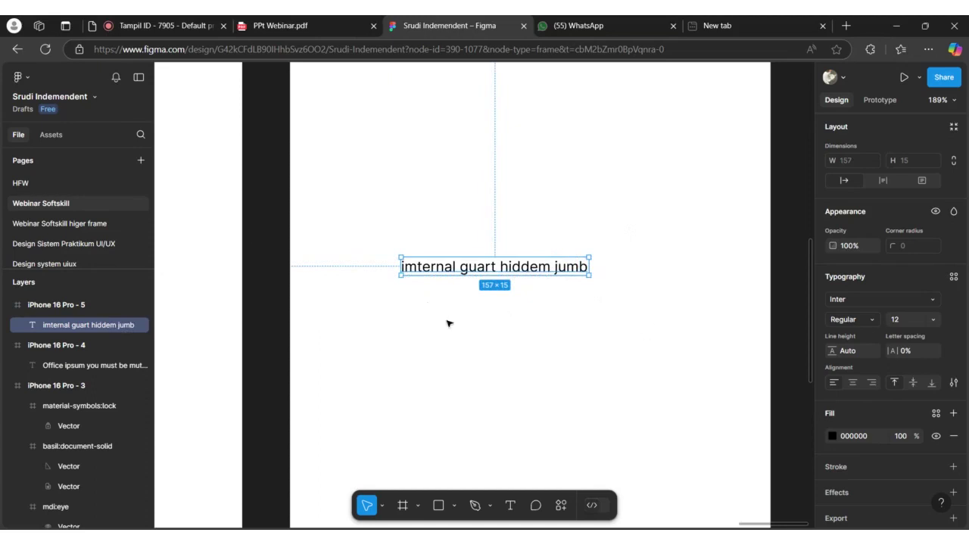
Step: Run the SPELLL spelling and grammar plugin on the selected text, placing its window beside the text
right_click(579, 299)
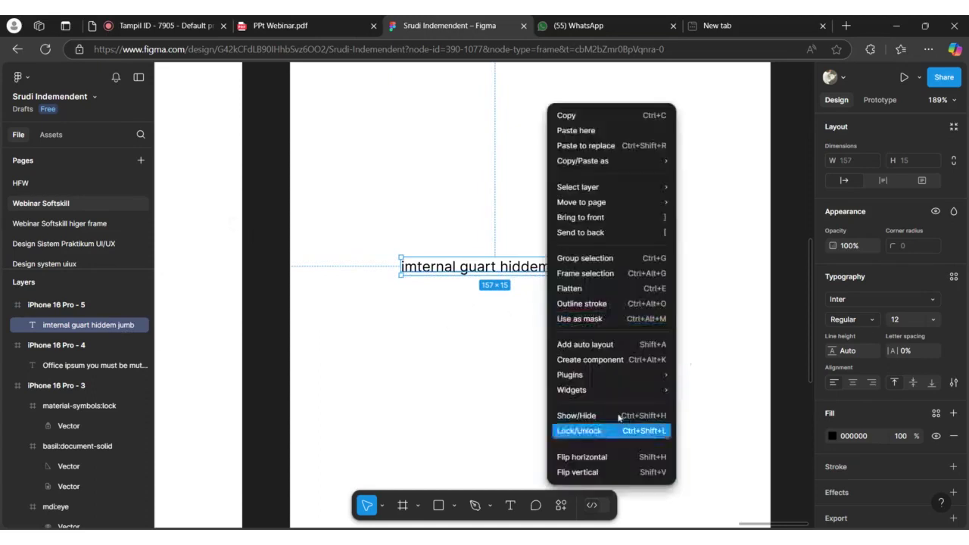
mouse_move(613, 375)
click(719, 375)
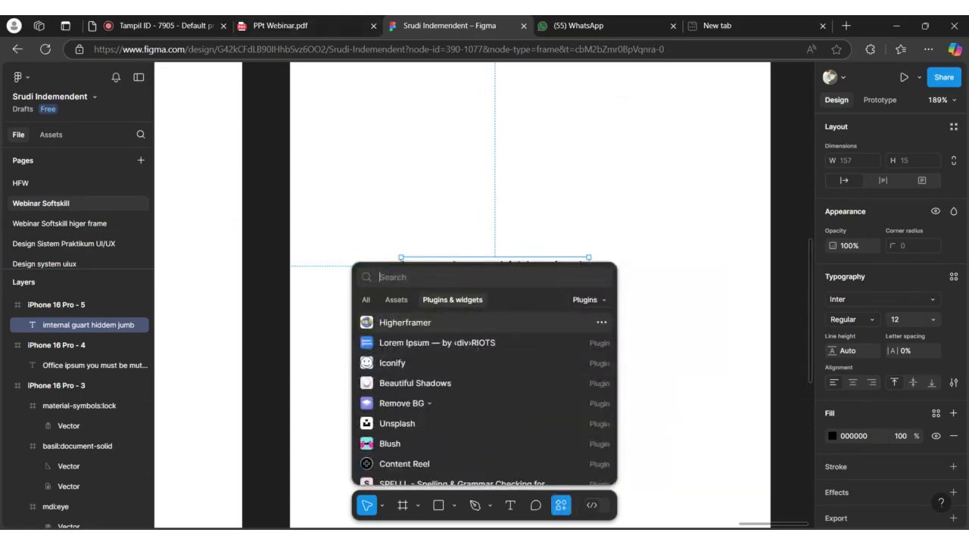
text(spell)
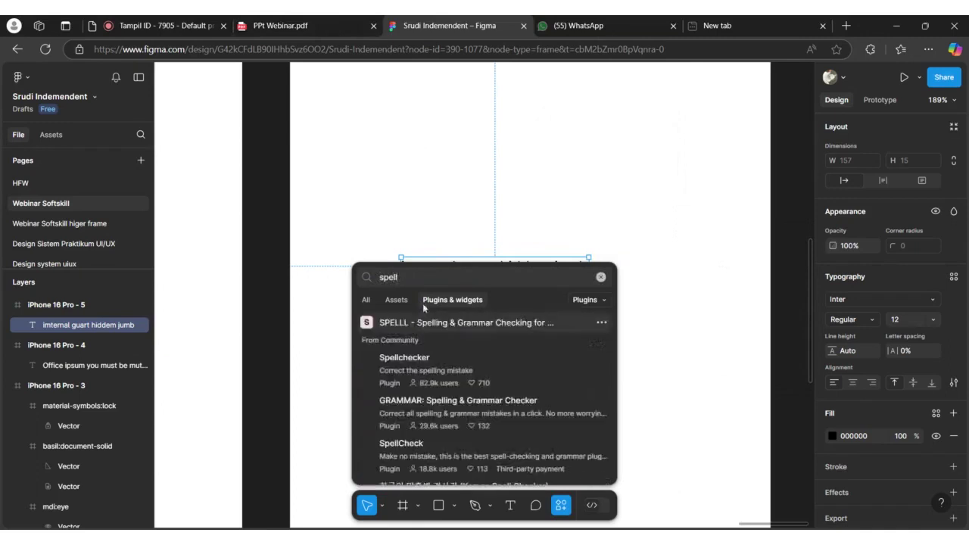
key(Return)
scroll(586, 320, down, 3)
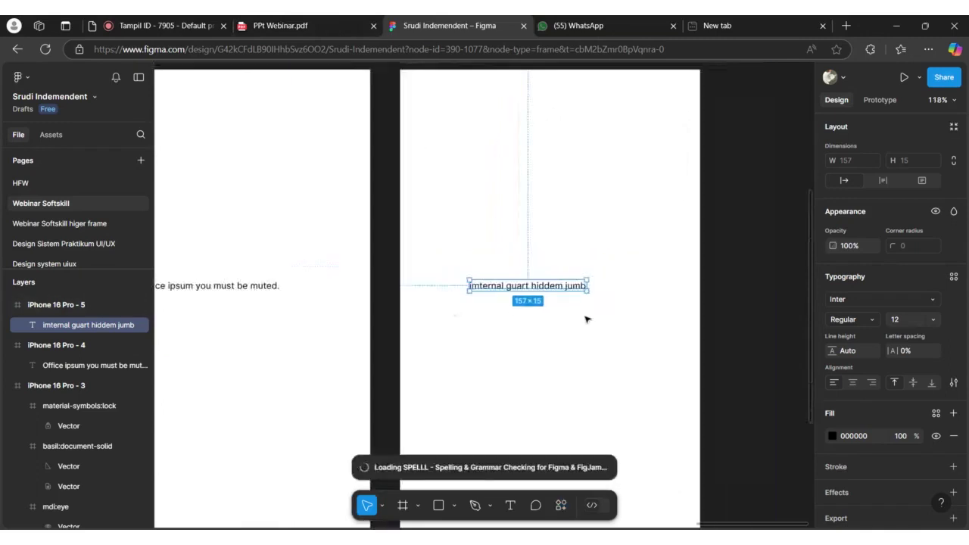
drag(784, 214, 694, 209)
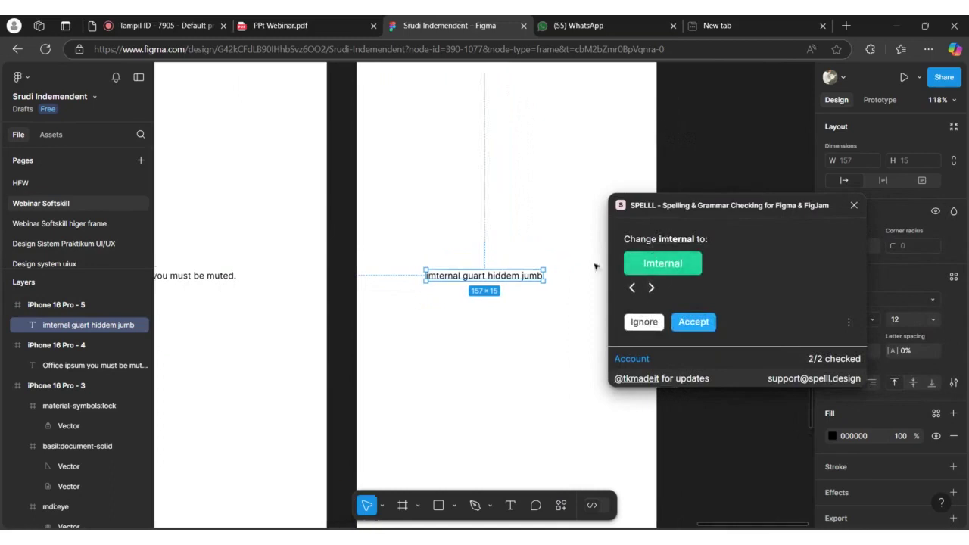
scroll(545, 272, up, 3)
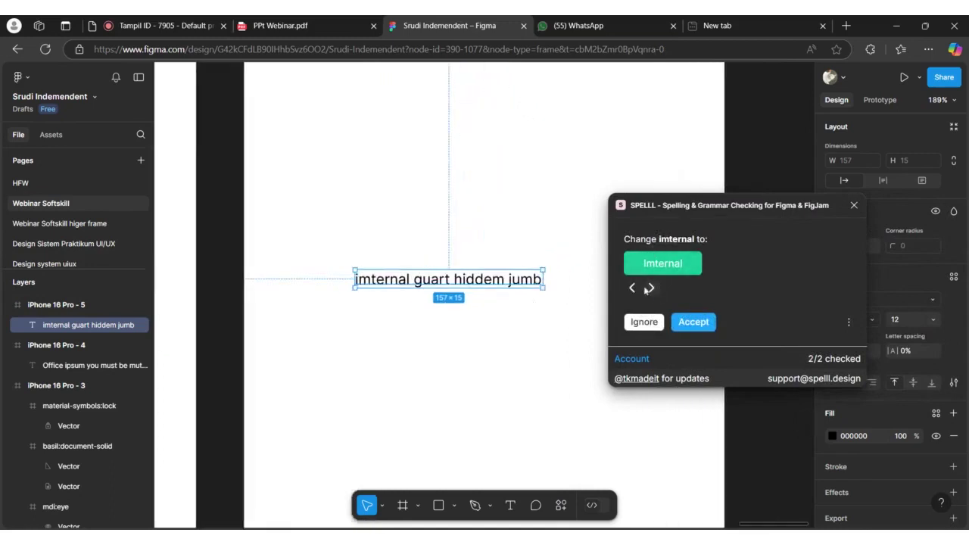
Step: Ignore the suggestion for "imternal" and accept the corrections "guard", "hidden" and "jump" in SPELLL
click(475, 331)
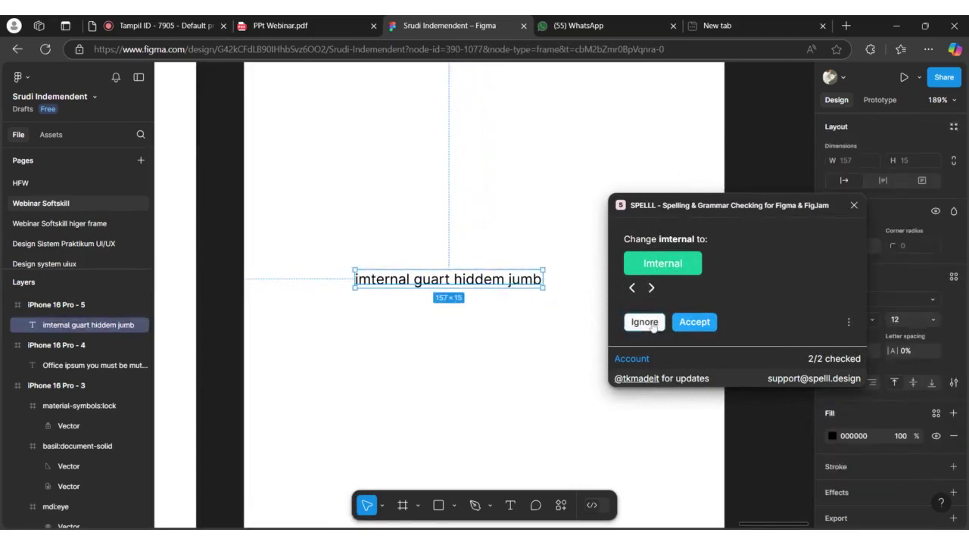
click(644, 323)
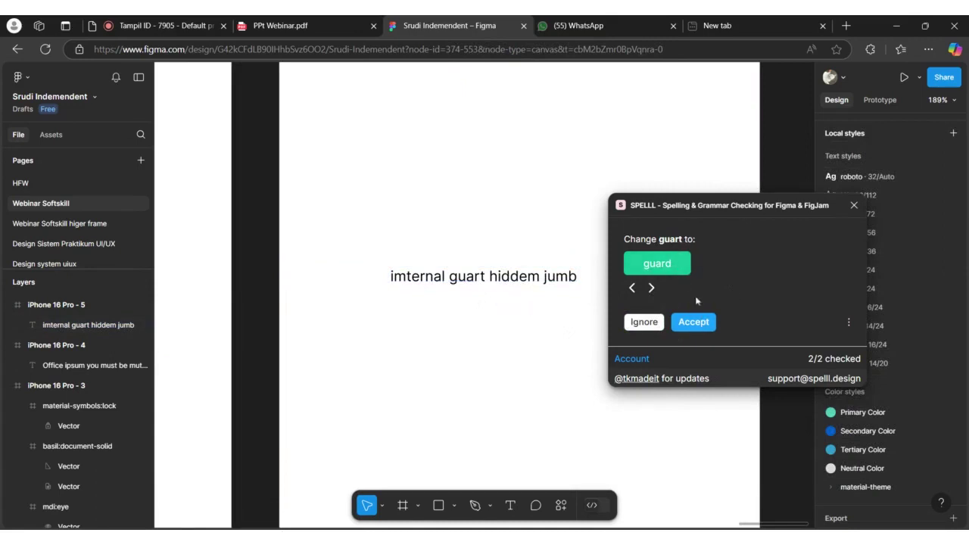
click(704, 330)
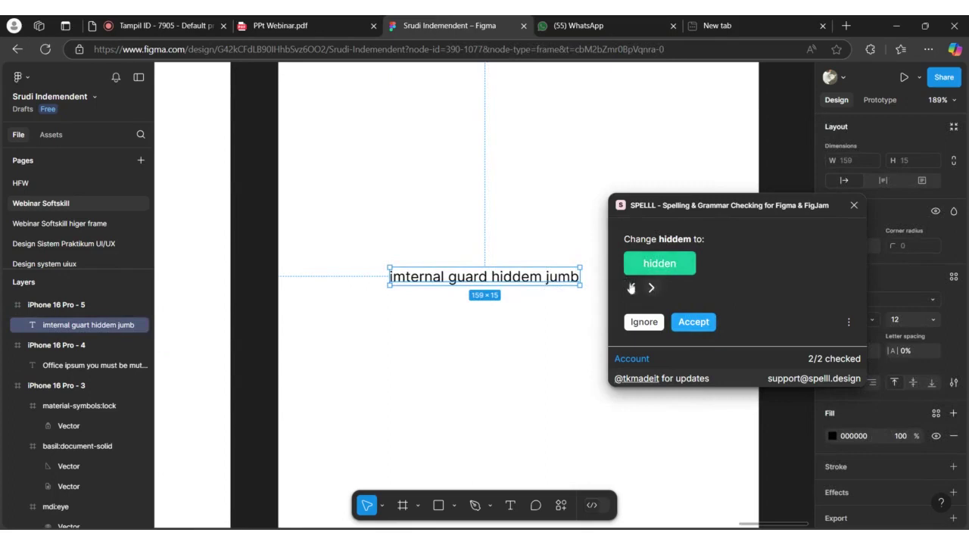
click(692, 321)
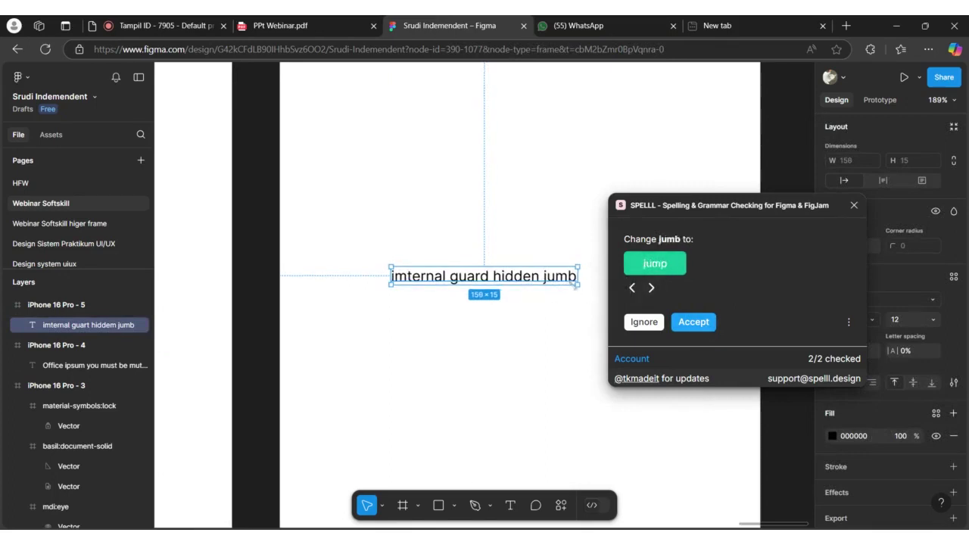
click(693, 323)
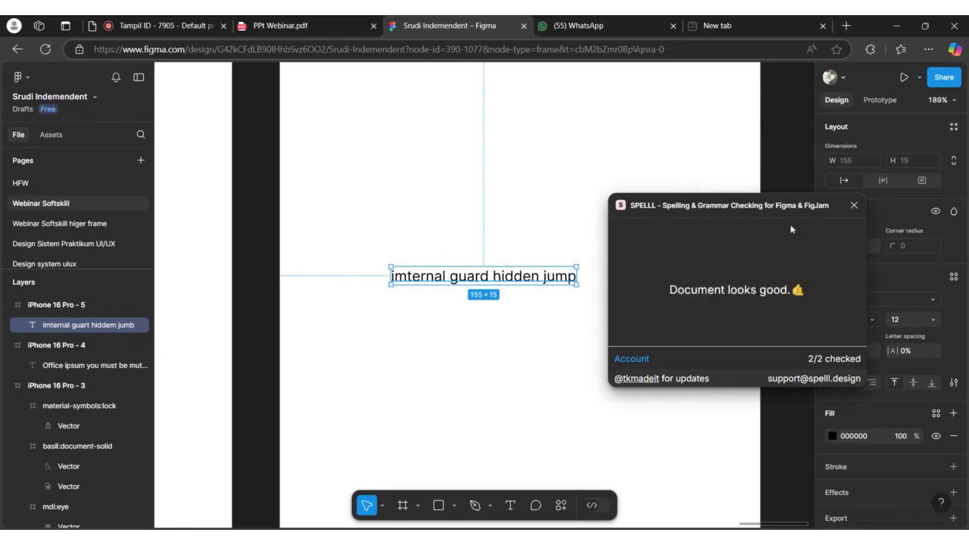
Step: Review the corrected text on the canvas, and switch to the PPt Webinar PDF to show the Content Reel slide
drag(773, 209, 768, 227)
ctrl+scroll(534, 265, down, 10)
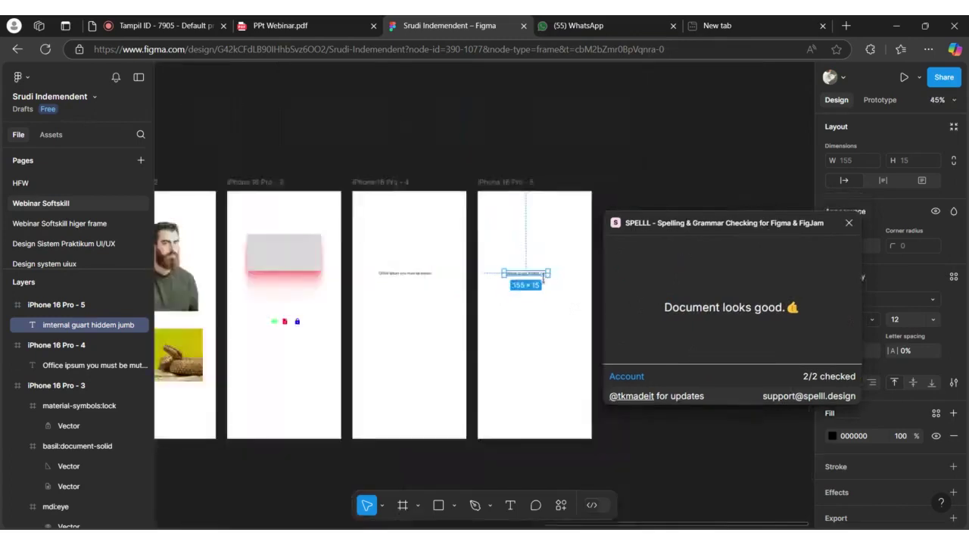
ctrl+scroll(543, 279, up, 6)
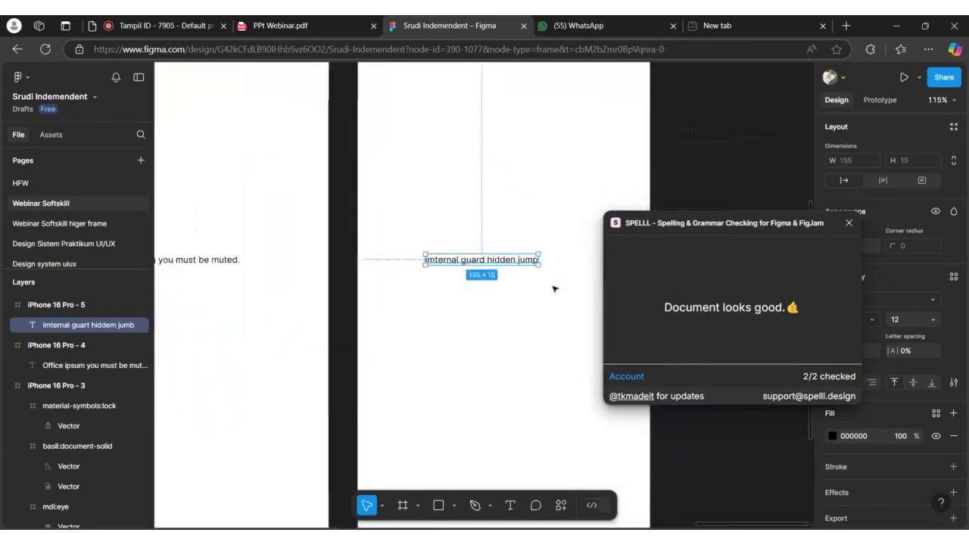
ctrl+scroll(554, 289, down, 4)
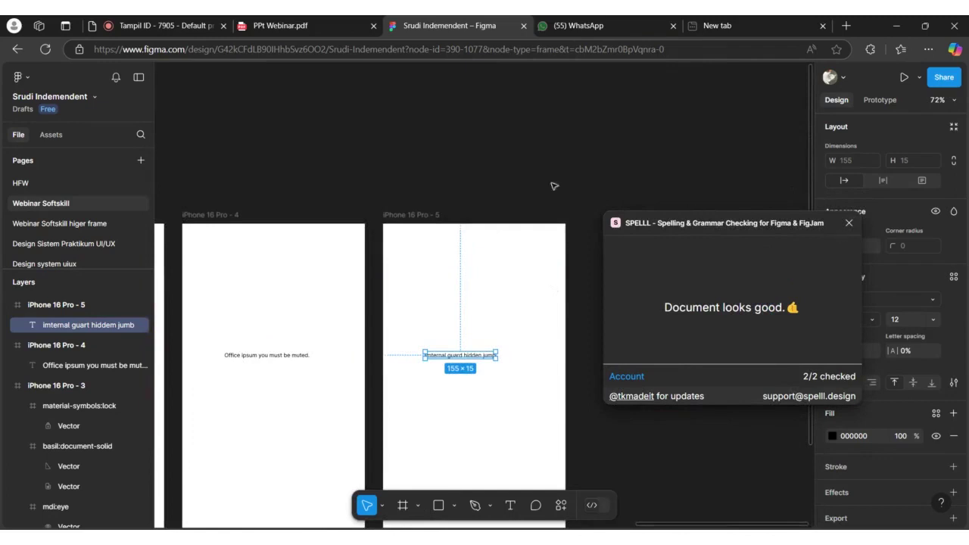
scroll(421, 190, down, 3)
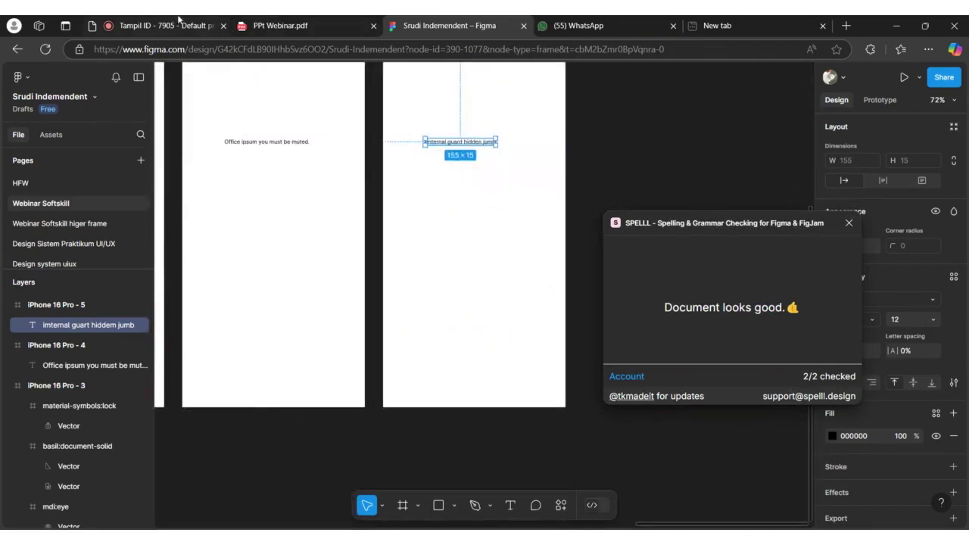
click(280, 26)
scroll(468, 172, down, 5)
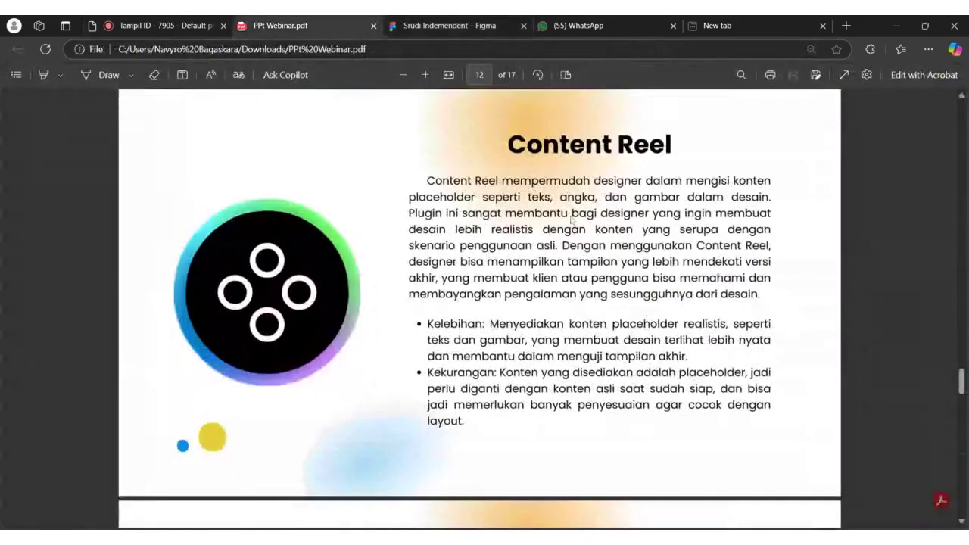
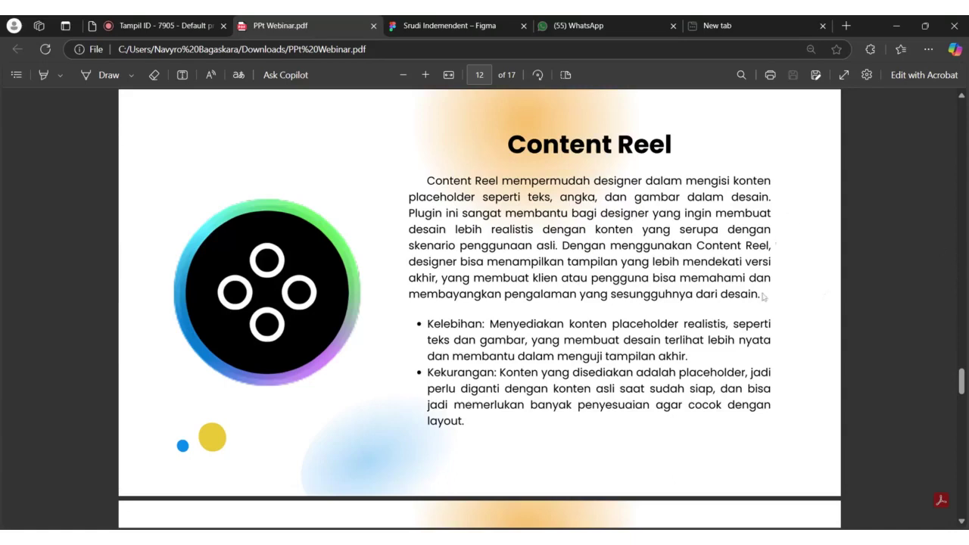
Step: Return to Figma, close SPELLL and move the corrected text into the iPhone 16 Pro - 4 frame below the placeholder sentence
click(454, 25)
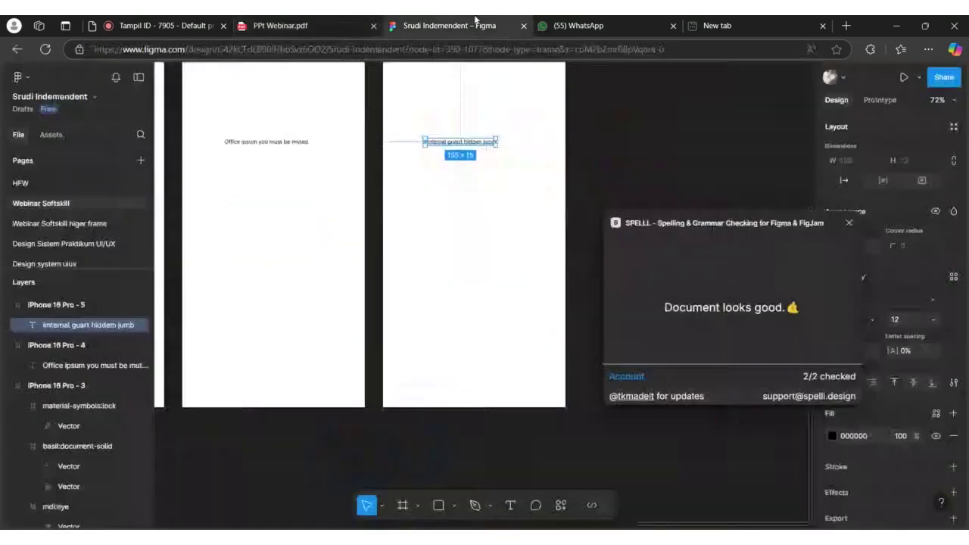
click(848, 225)
scroll(615, 305, up, 5)
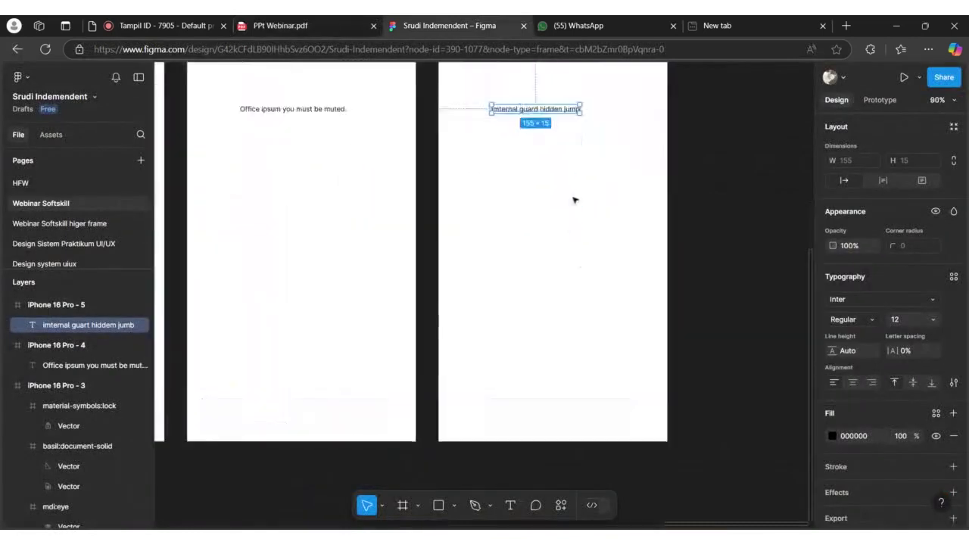
scroll(574, 200, up, 3)
key(ctrl+z)
scroll(532, 271, up, 3)
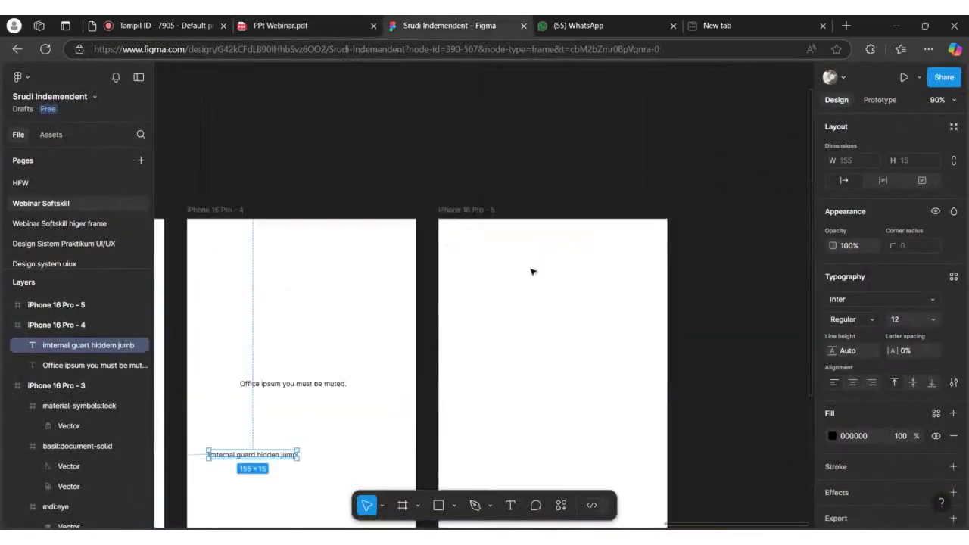
Step: Find and run the Content Reel plugin with the empty iPhone 16 Pro - 5 frame selected
scroll(522, 266, down, 4)
right_click(515, 264)
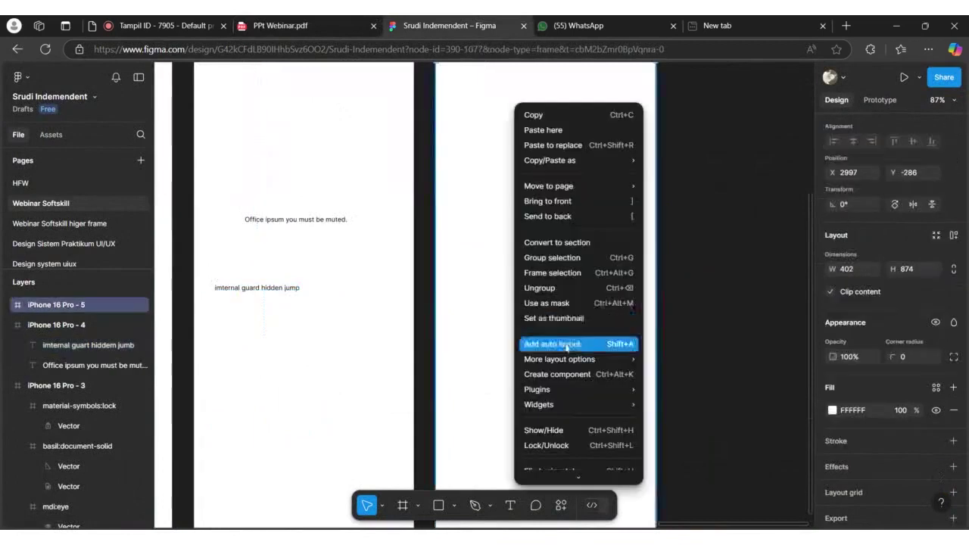
mouse_move(560, 389)
click(697, 389)
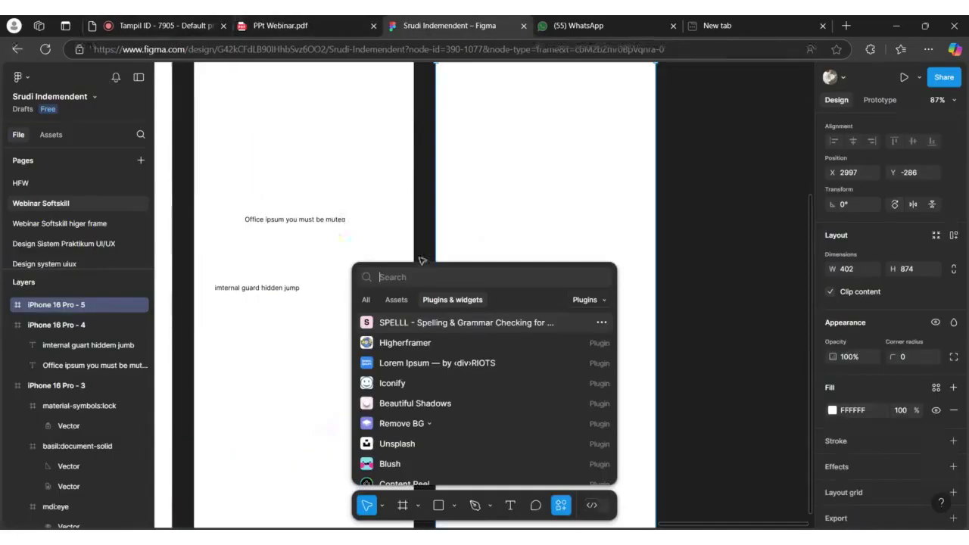
text(content reel)
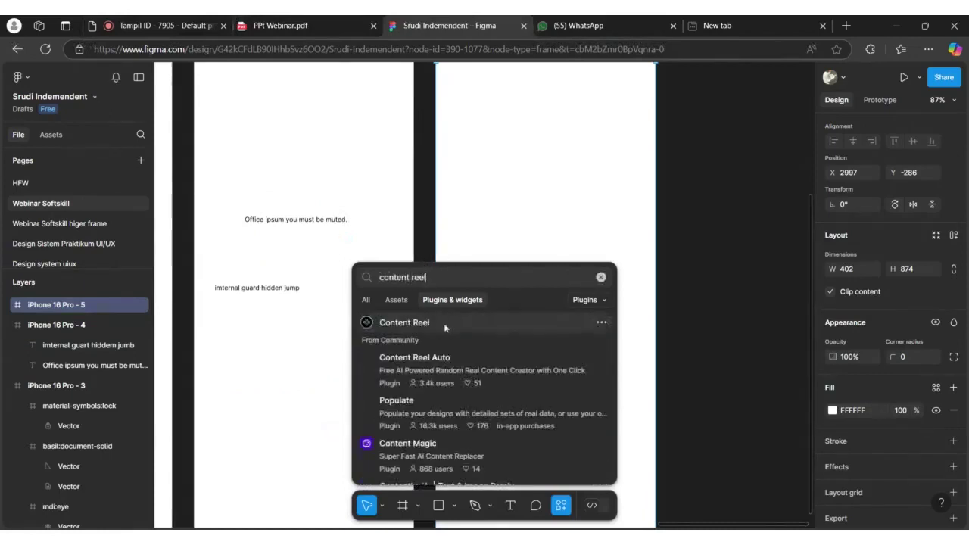
click(445, 327)
scroll(401, 265, down, 3)
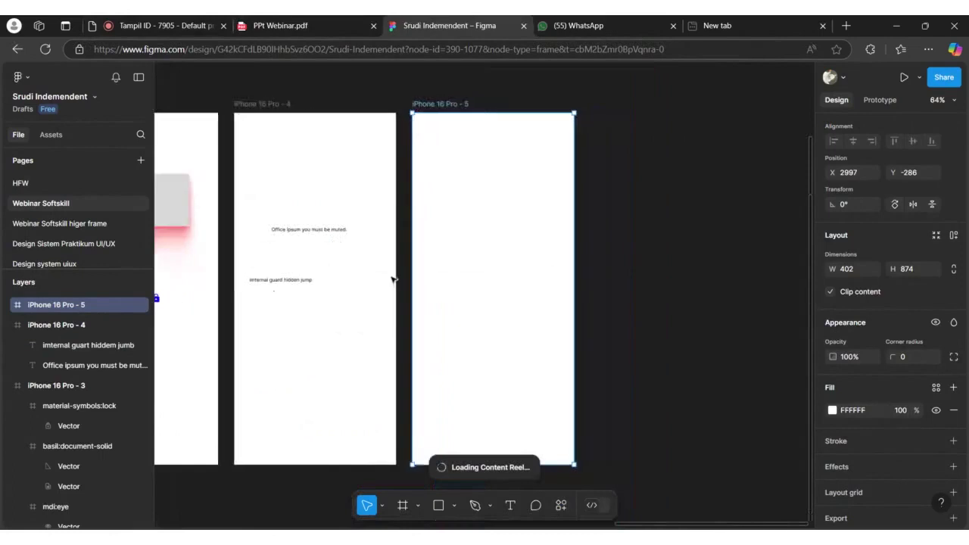
scroll(439, 258, up, 1)
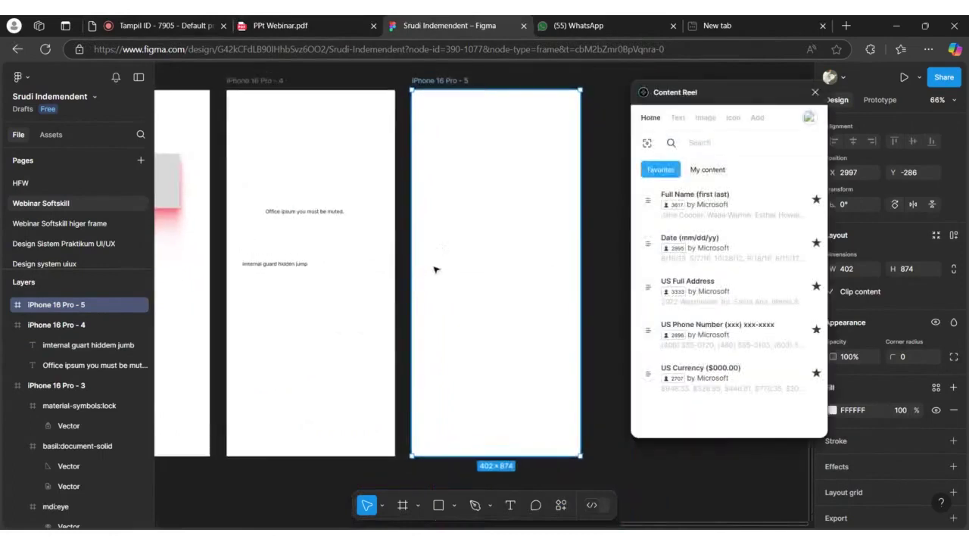
Step: Draw a rectangle about 82 × 86 in the upper part of the iPhone 16 Pro - 5 frame
click(438, 508)
mouse_move(436, 140)
mouse_down()
mouse_move(480, 168)
mouse_move(470, 175)
mouse_move(458, 154)
mouse_up()
key(r)
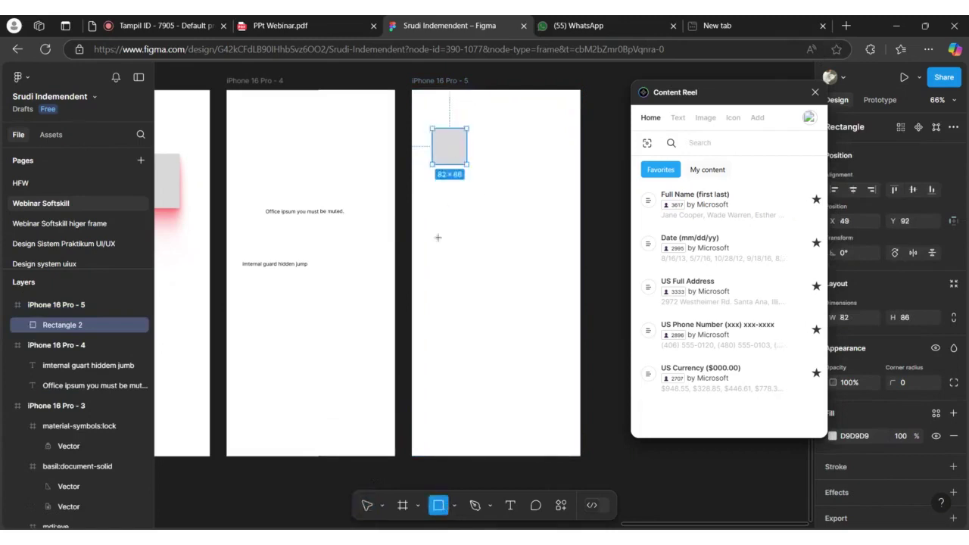
drag(434, 187, 468, 220)
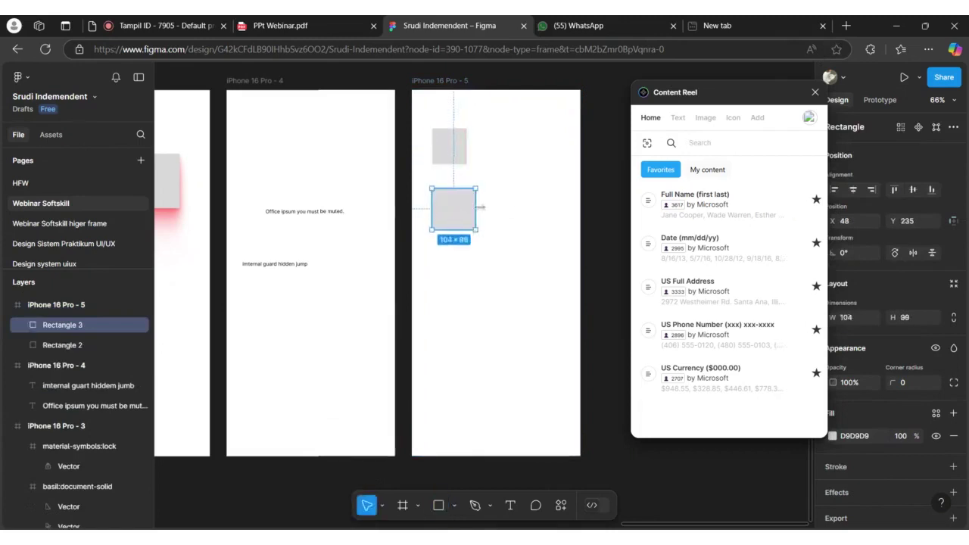
key(Delete)
Step: Duplicate the rectangle in the iPhone 16 Pro - 5 frame and place the copy directly below the original
click(450, 151)
key(ctrl+d)
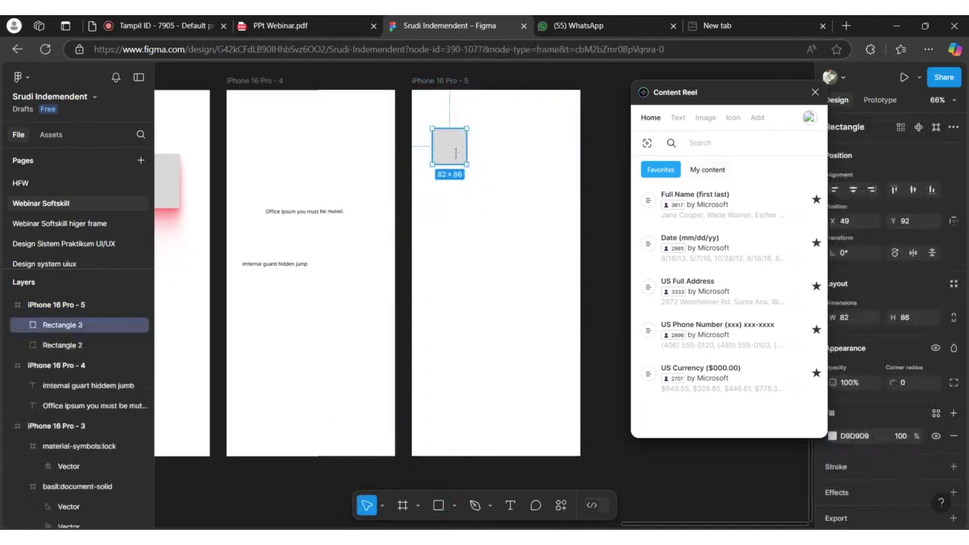
drag(450, 152, 457, 206)
click(516, 218)
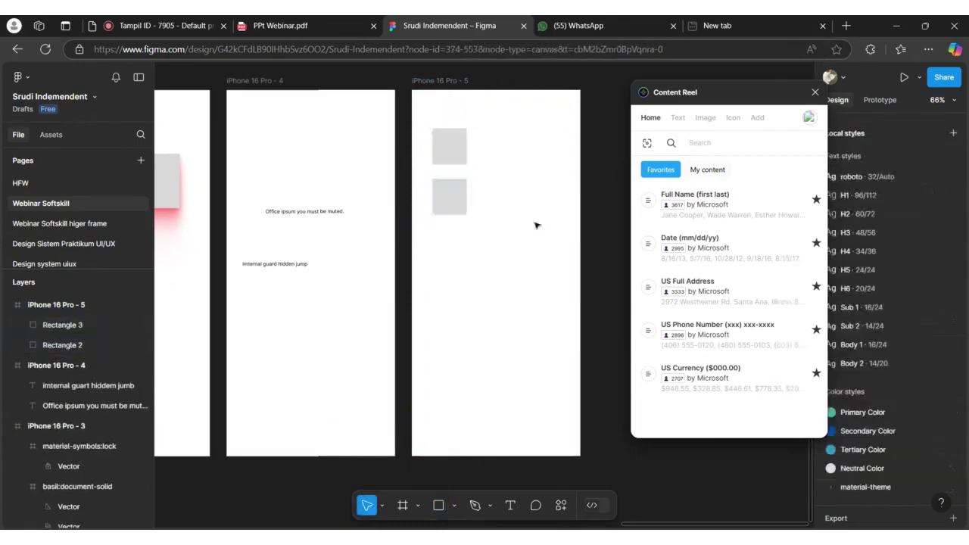
Step: Select the upper rectangle and open the Avatars (female) image set in Content Reel
click(442, 153)
scroll(518, 175, up, 3)
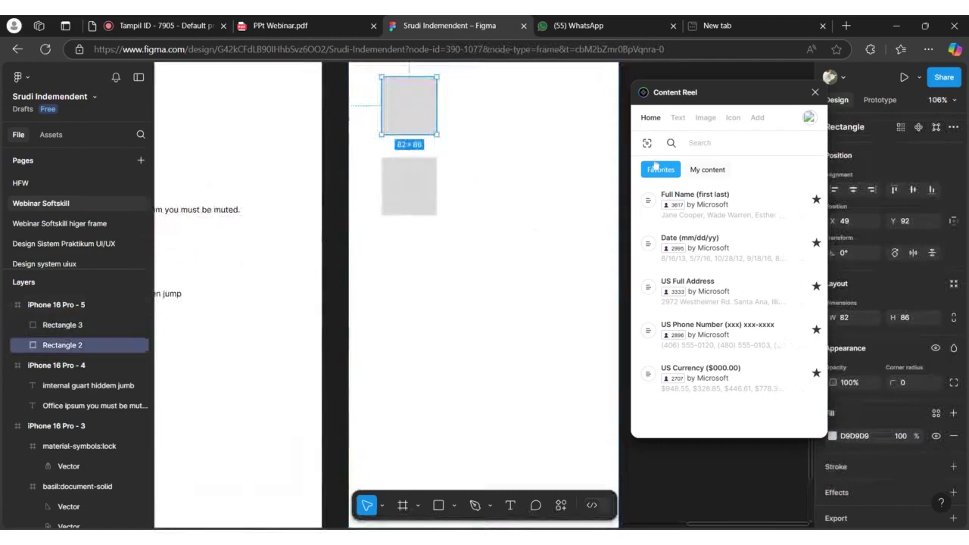
click(703, 118)
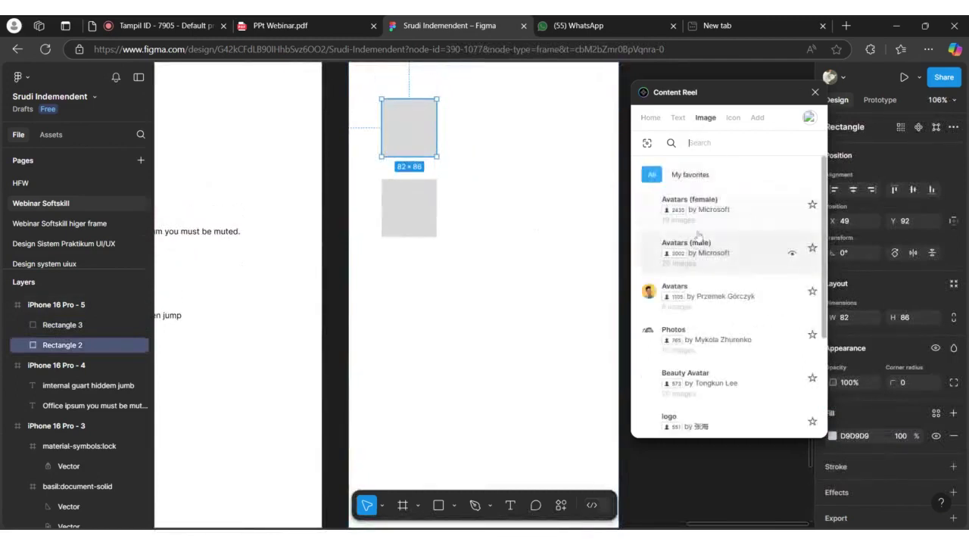
click(791, 212)
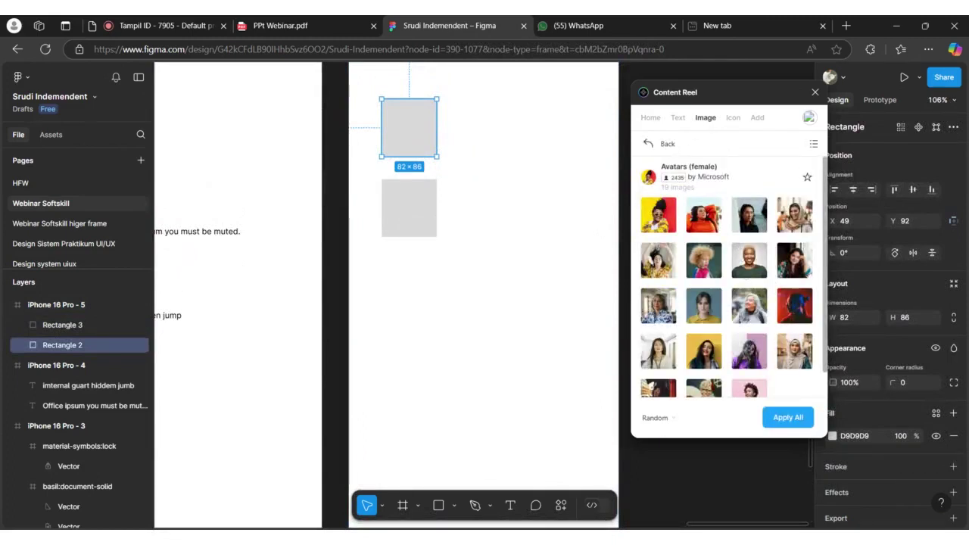
scroll(534, 248, up, 1)
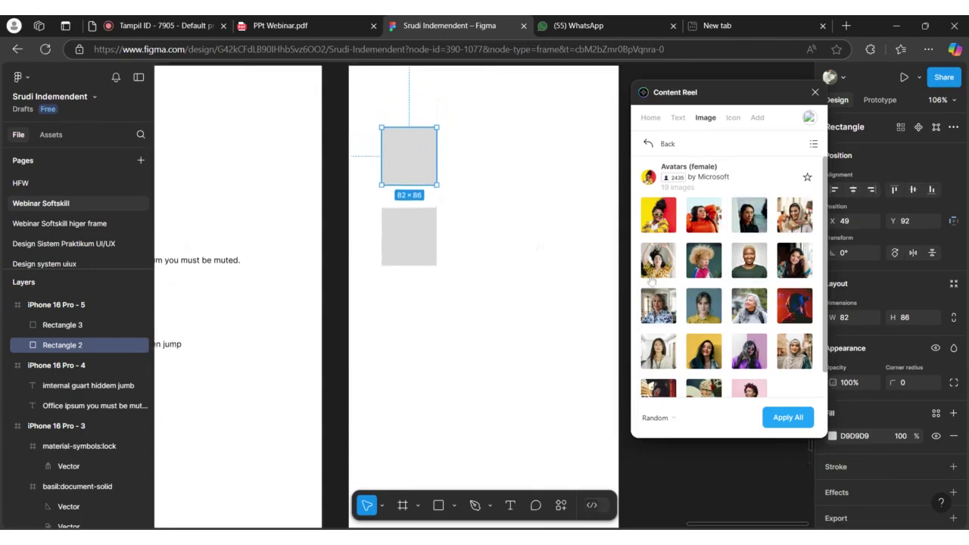
Step: Fill the upper rectangle with the woman in orange and the lower one with the woman in a yellow top
click(440, 162)
click(429, 159)
click(706, 221)
click(430, 225)
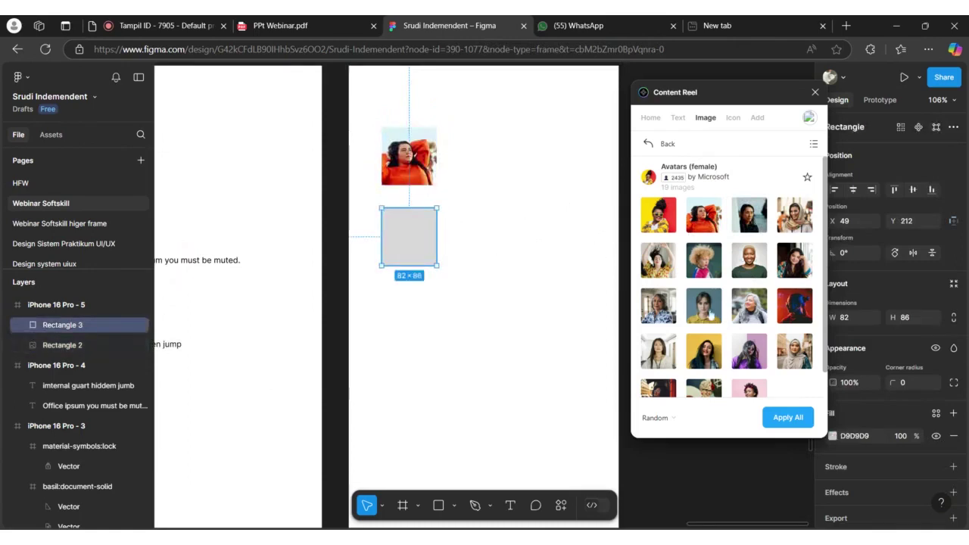
click(571, 212)
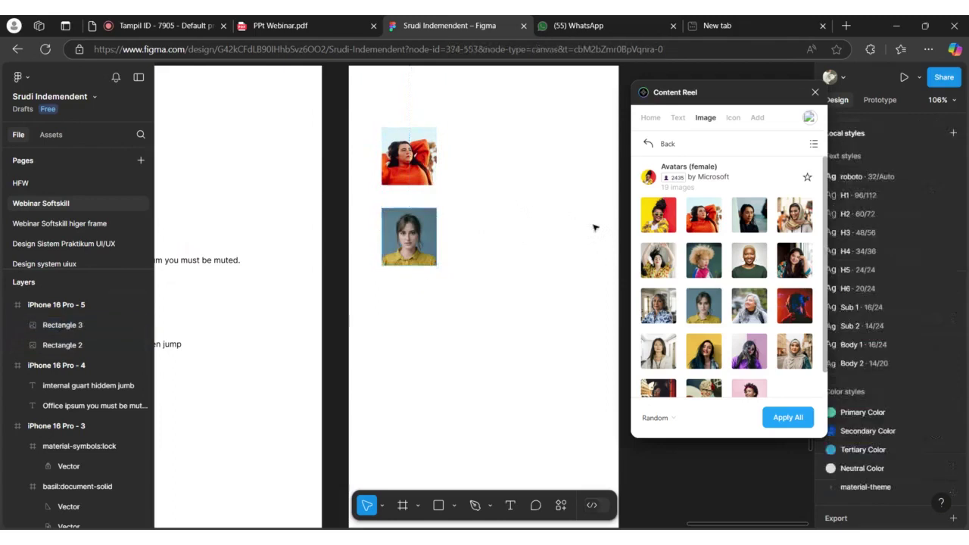
Step: Add a text layer beside the upper photo and fill it with the second name from Content Reel's Full Name (first last) set
click(510, 507)
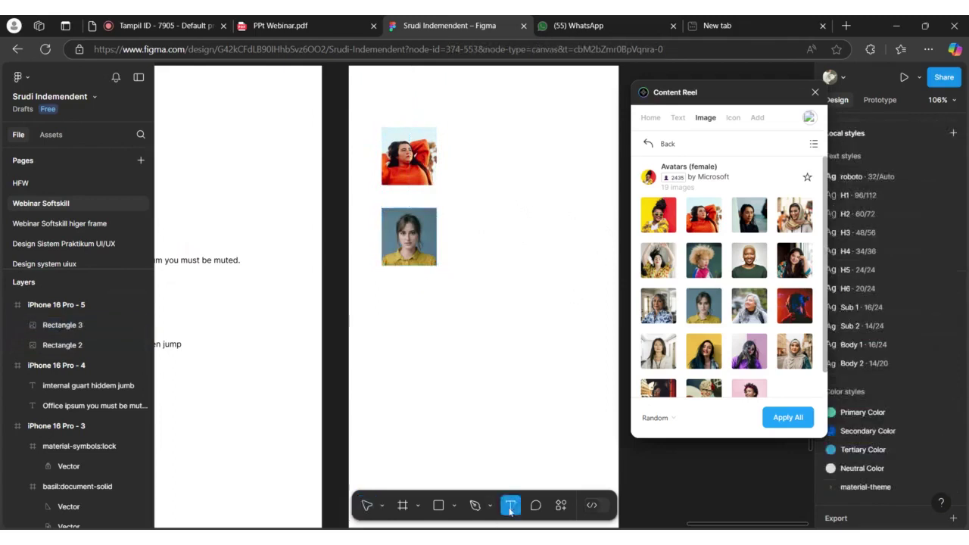
click(463, 135)
click(681, 127)
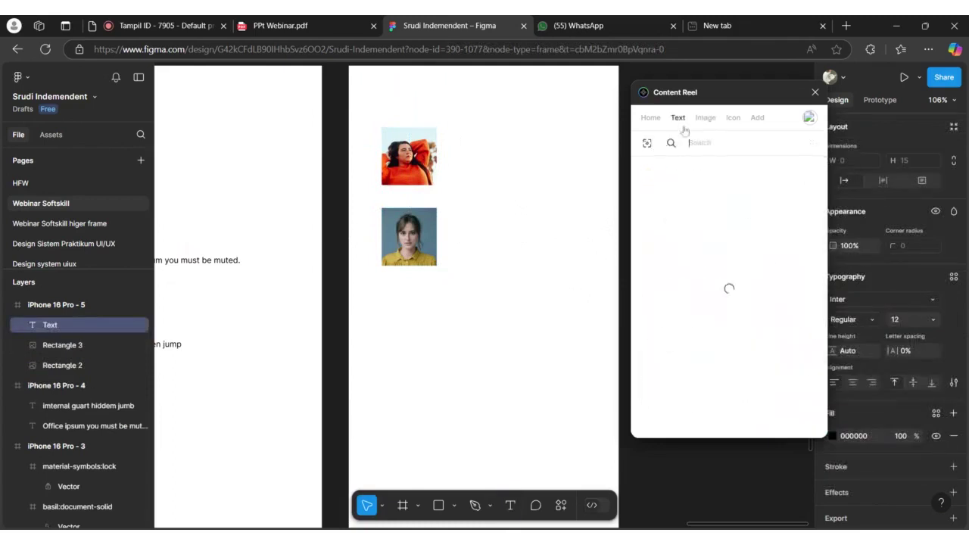
scroll(735, 277, down, 1)
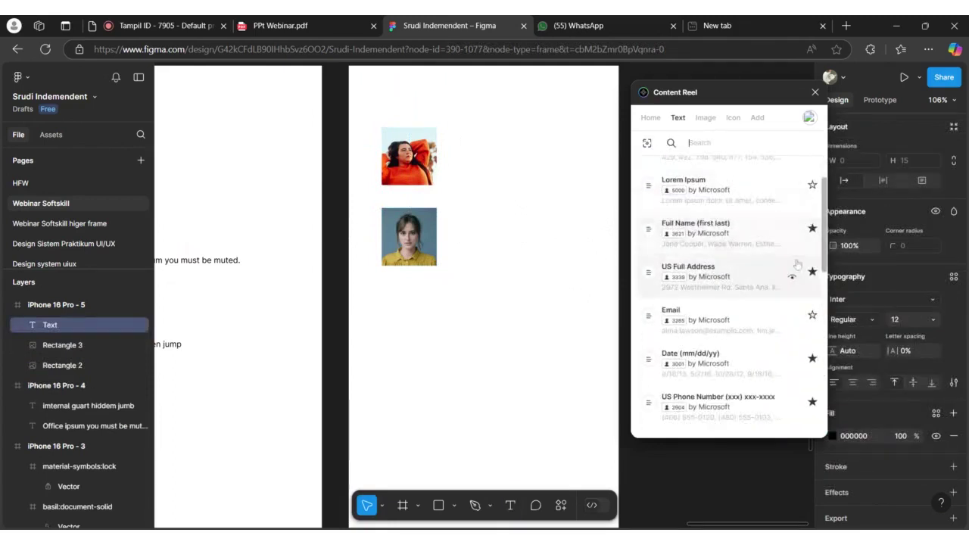
click(792, 230)
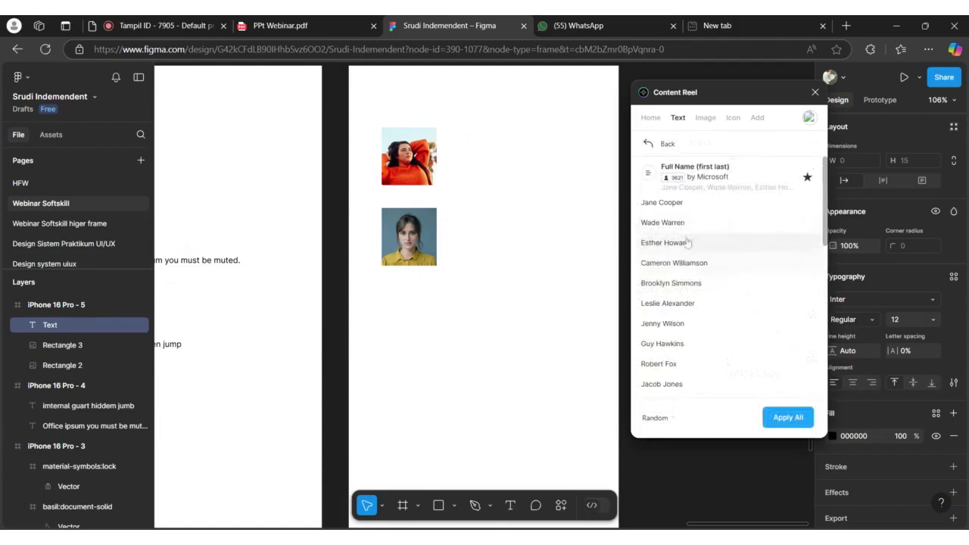
click(666, 224)
click(489, 171)
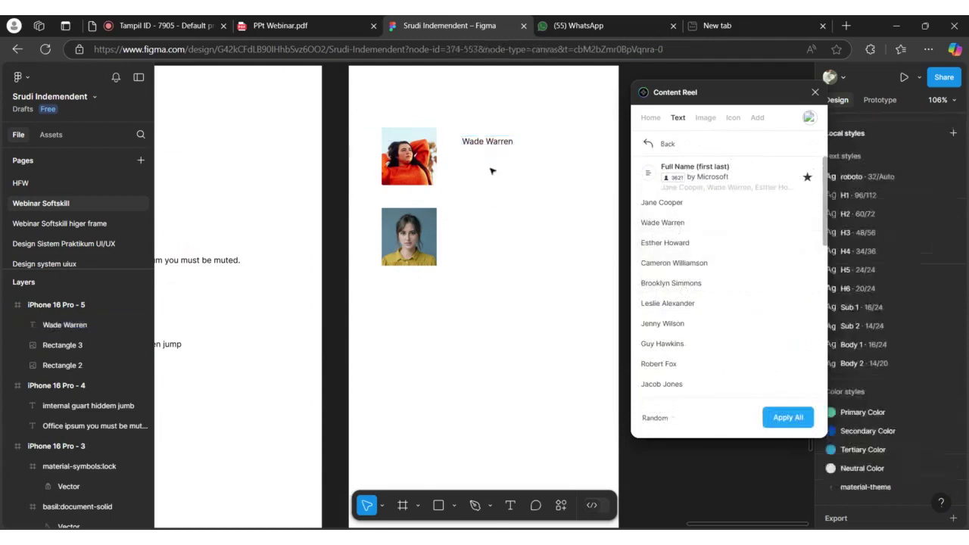
Step: Move the name text slightly closer to the upper photo and replace it with the fifth name in the Full Name set
click(493, 144)
drag(496, 152, 486, 150)
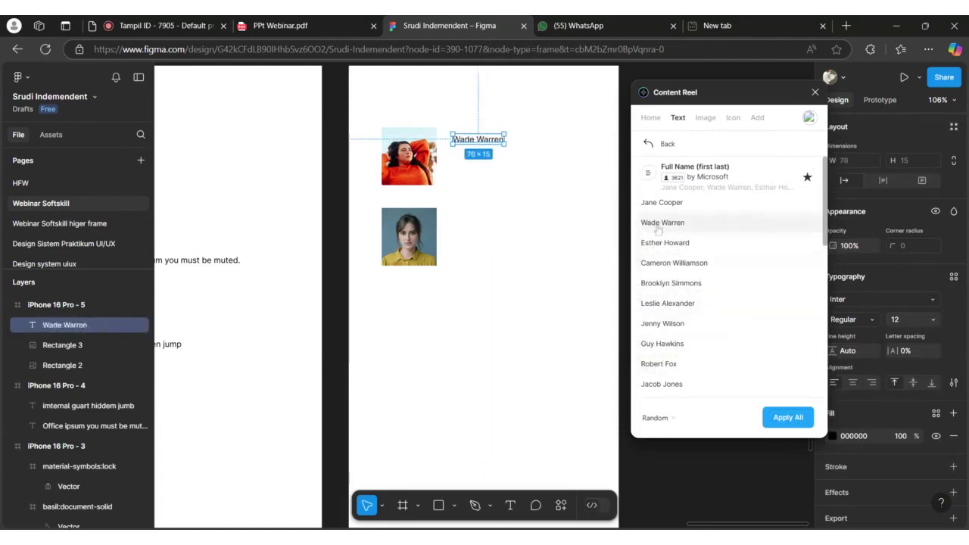
click(671, 282)
click(500, 188)
Step: Duplicate the name text directly below itself and fill the copy with the second entry of the US Full Address set
click(491, 144)
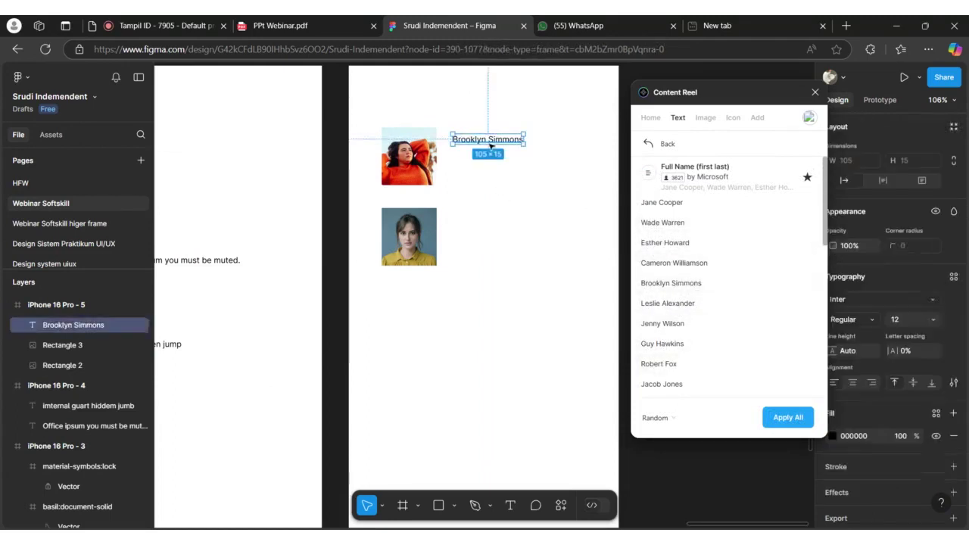
key(ctrl+f)
drag(490, 144, 505, 165)
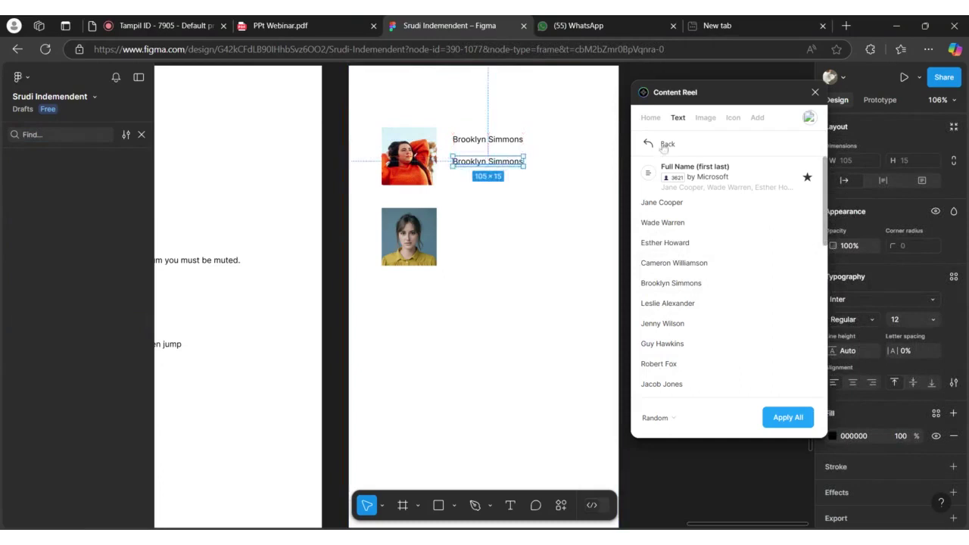
click(665, 145)
scroll(753, 252, down, 1)
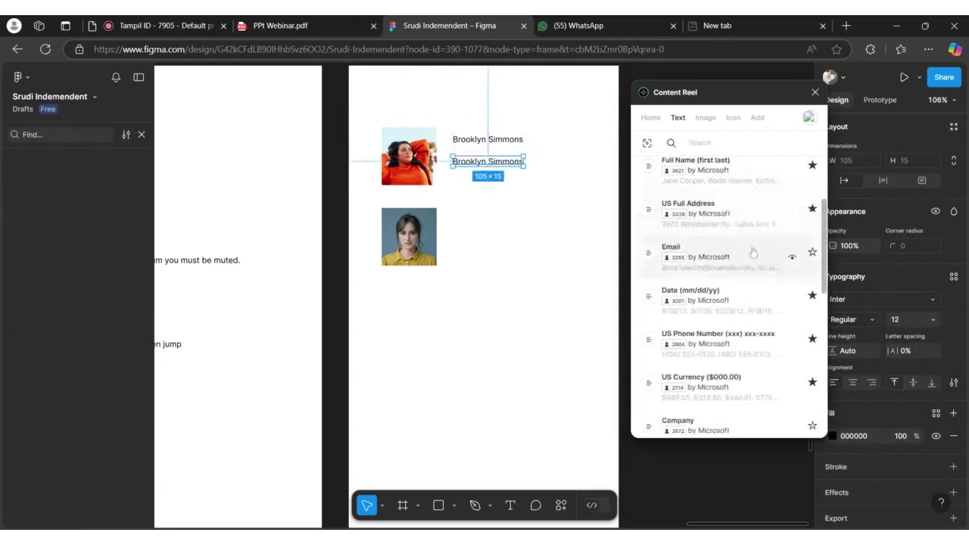
click(727, 211)
click(722, 225)
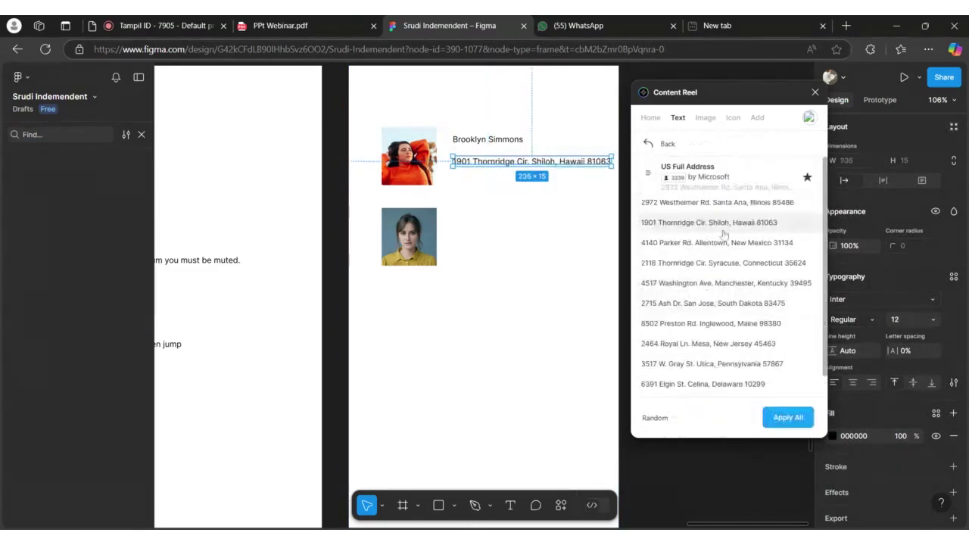
Step: Try several other US Full Address entries on the address line beside the upper photo, ending with the seventh one
click(711, 263)
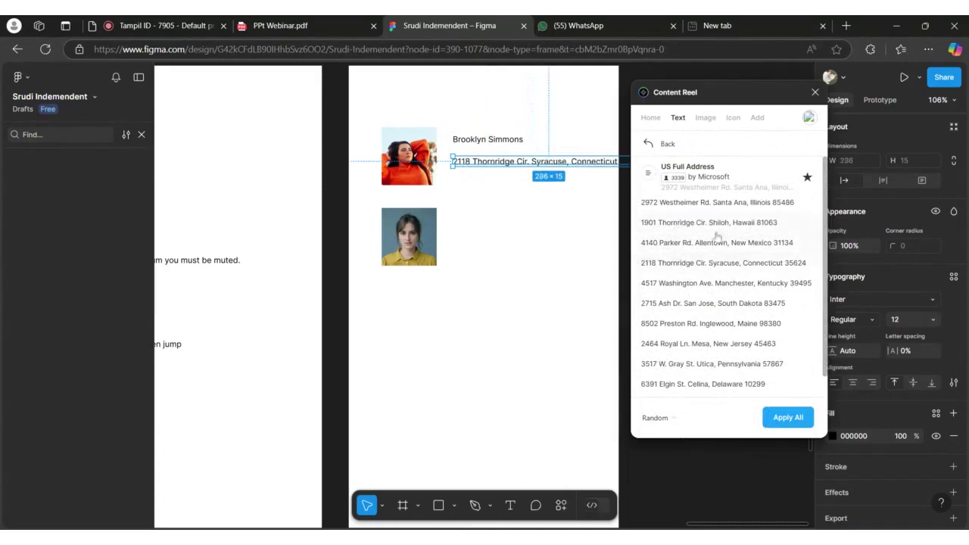
click(743, 347)
drag(741, 243, 740, 267)
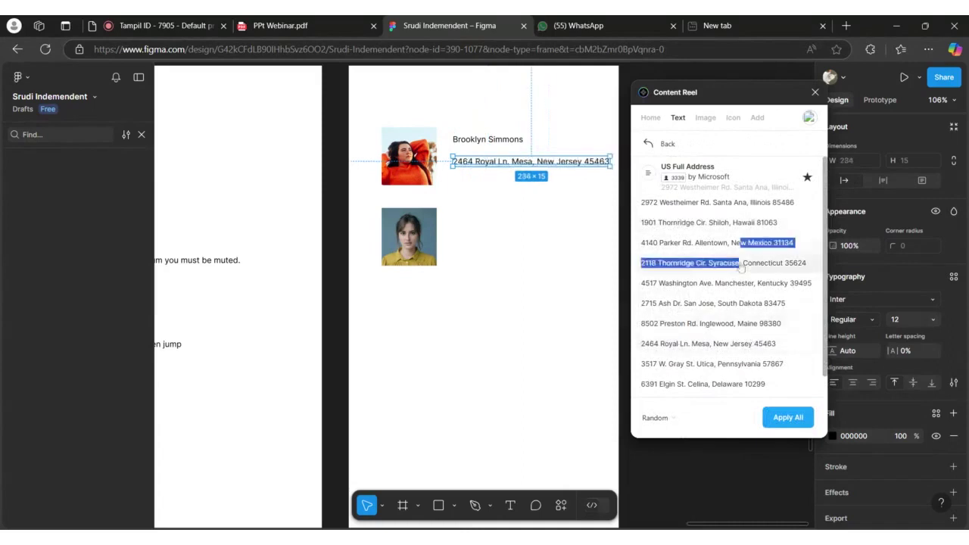
click(712, 283)
click(709, 323)
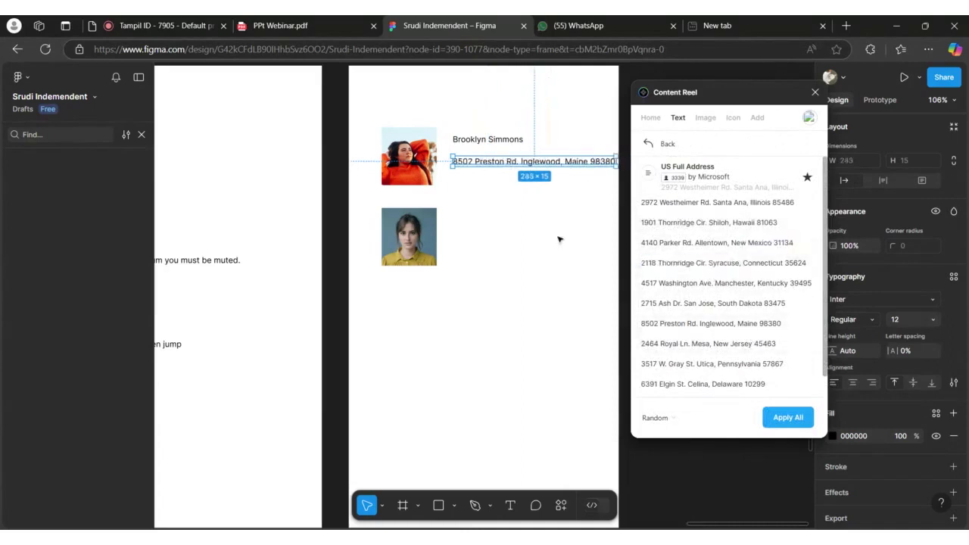
click(559, 239)
mouse_move(562, 162)
mouse_down()
mouse_move(551, 164)
mouse_move(561, 165)
mouse_up()
click(532, 220)
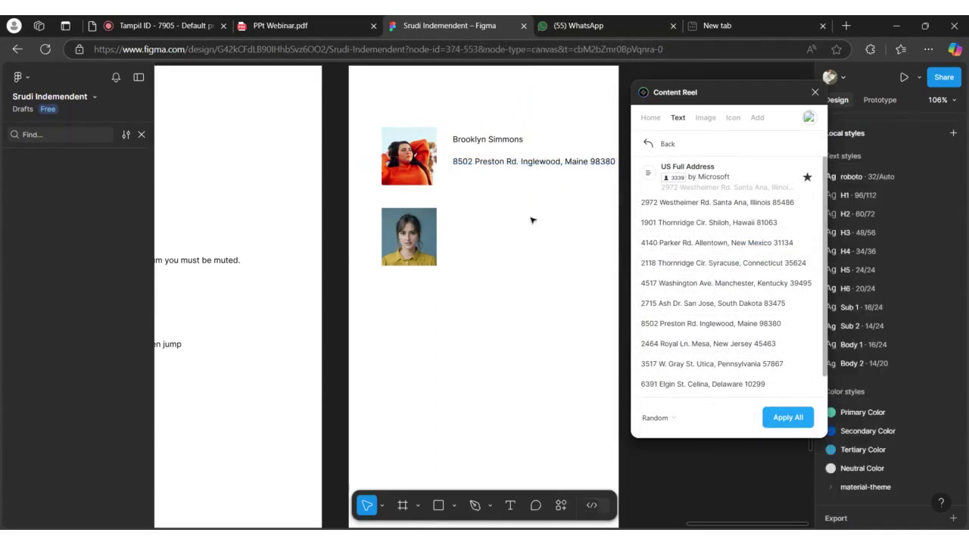
Step: Duplicate the upper name text beside the lower photo, left-aligned with the original, and reopen Content Reel's text sets
scroll(485, 271, up, 1)
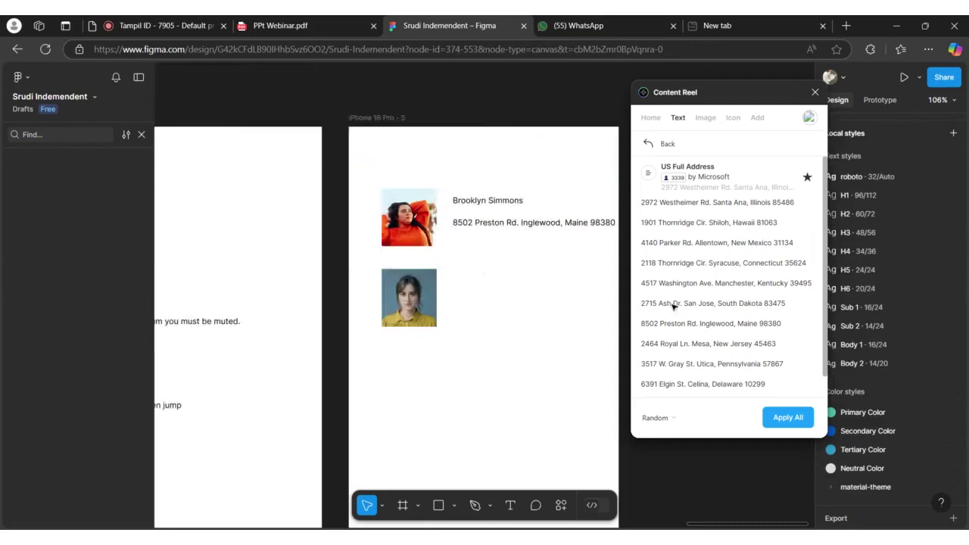
click(481, 203)
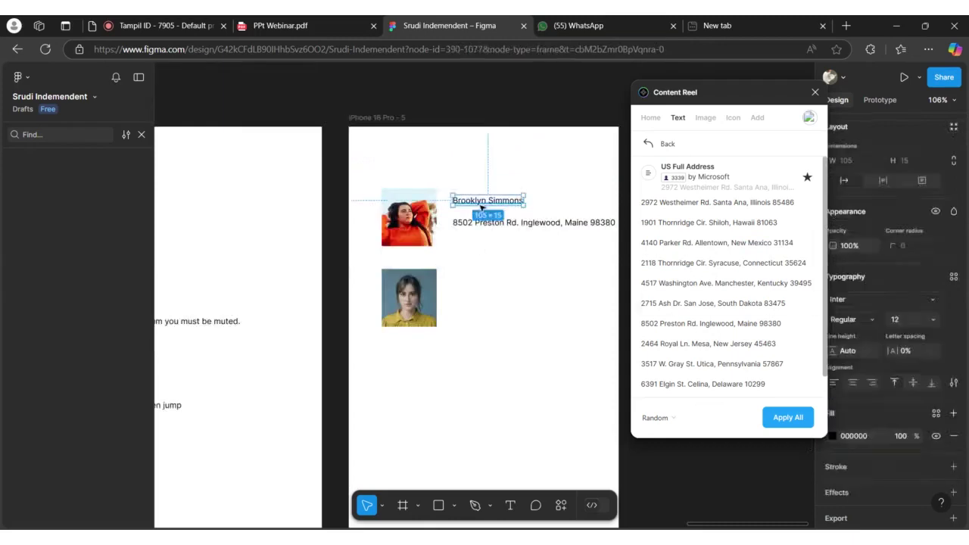
click(465, 324)
click(494, 201)
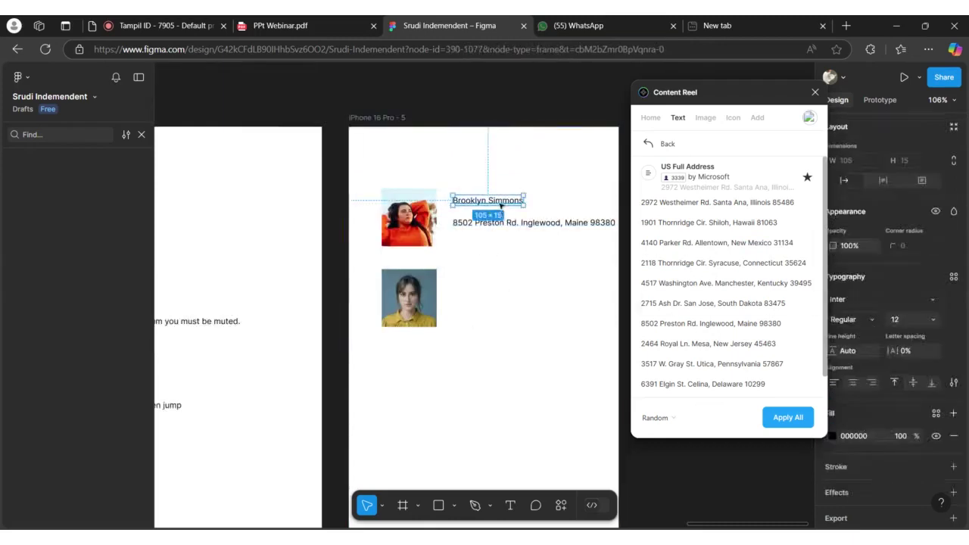
drag(500, 205, 502, 279)
click(695, 123)
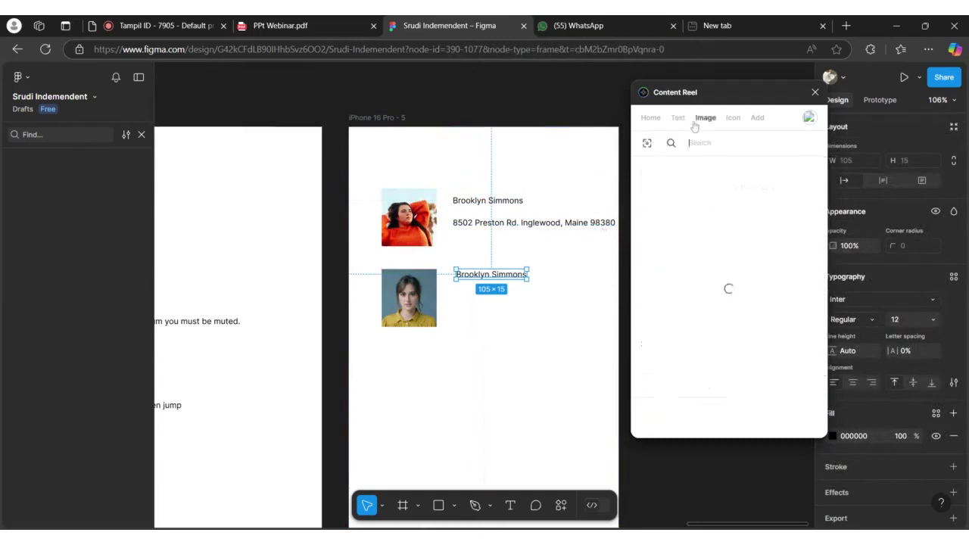
click(677, 117)
drag(497, 274, 494, 281)
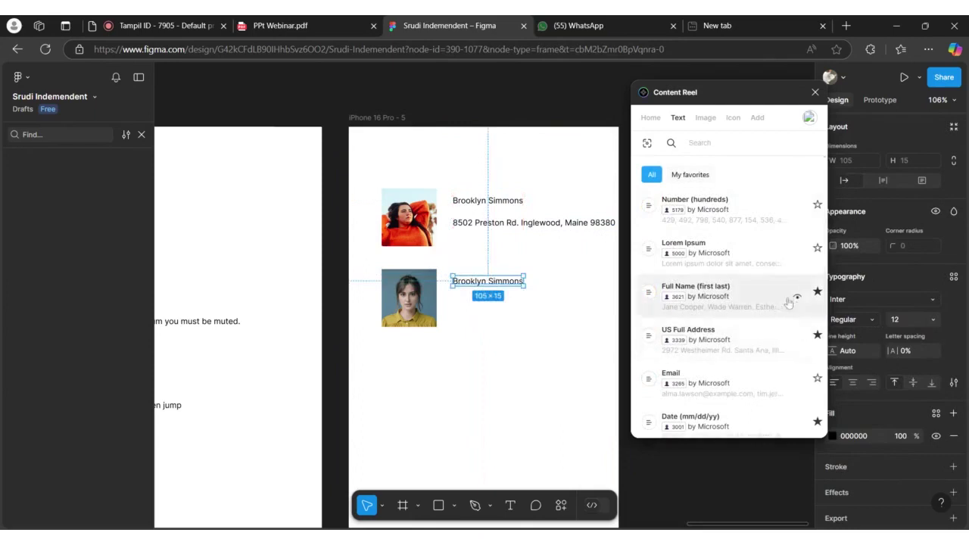
Step: Replace the name beside the lower photo with the seventh name in the Full Name (first last) set
click(787, 303)
click(662, 323)
click(573, 279)
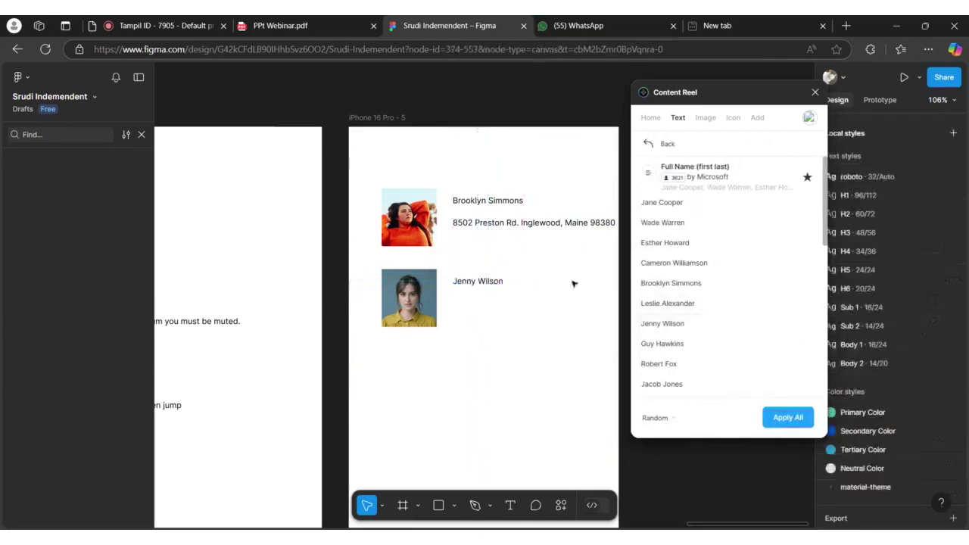
Step: Duplicate the address line below the lower name and replace the copy with the eighth US Full Address entry
click(561, 225)
drag(562, 226, 559, 316)
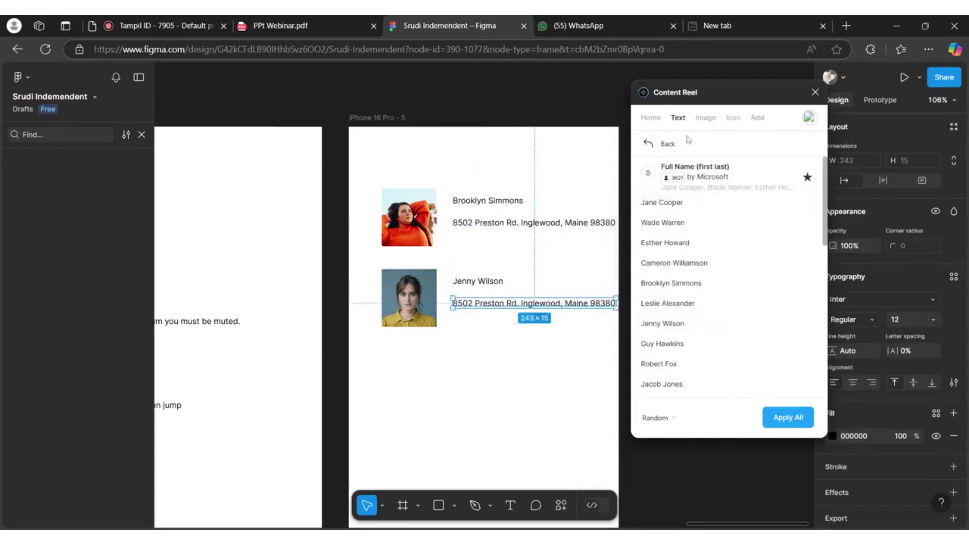
click(648, 143)
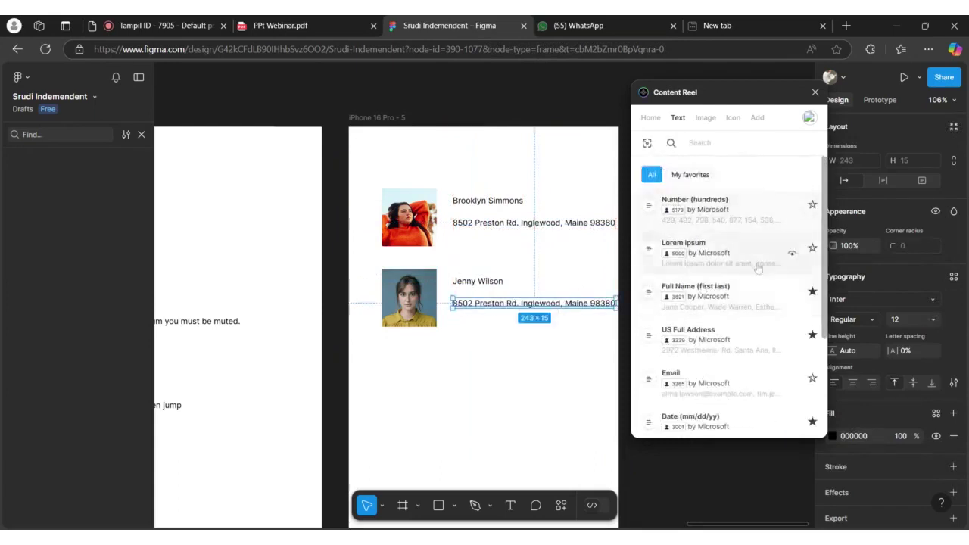
scroll(791, 287, down, 2)
click(792, 284)
click(792, 283)
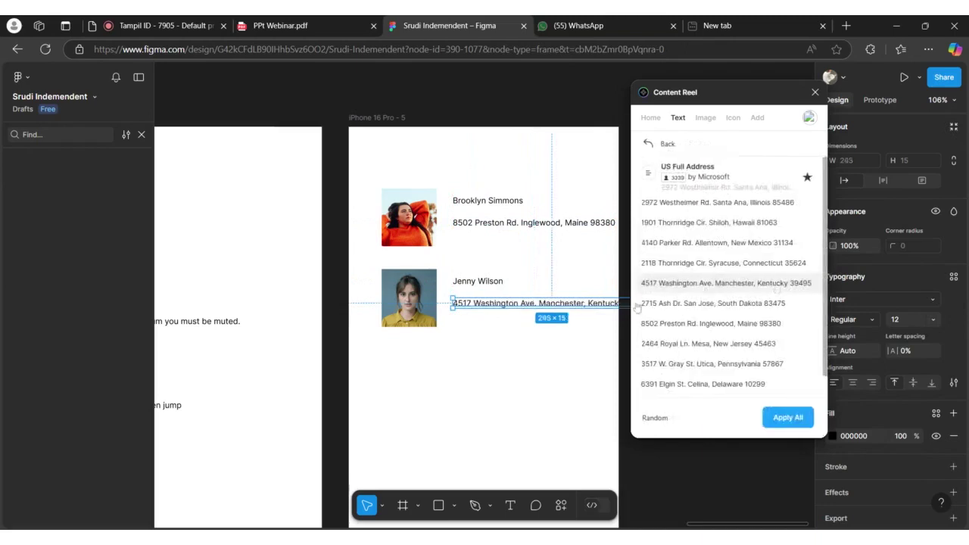
click(787, 345)
click(553, 346)
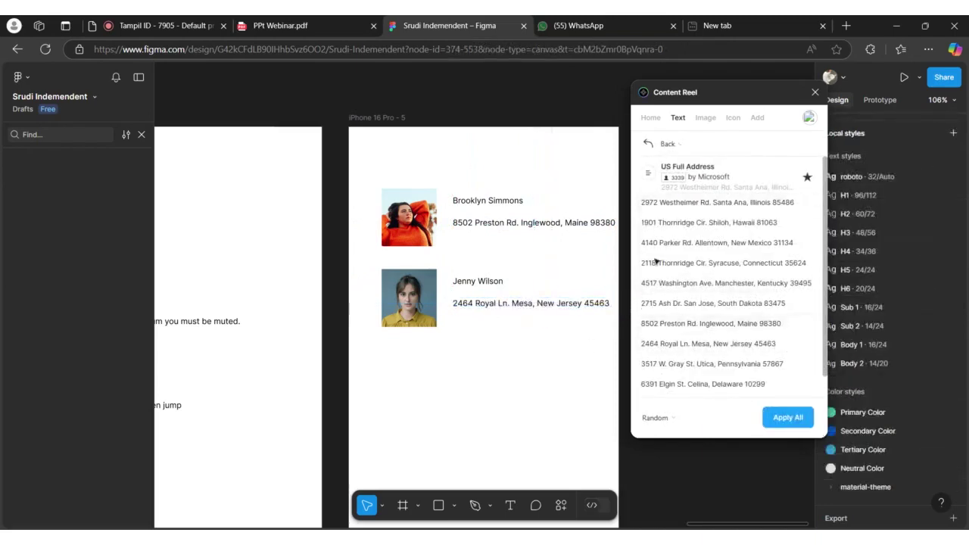
Step: Show Content Reel's image sets and examine both photos and their text lines in the iPhone 16 Pro - 5 frame up close
scroll(517, 346, down, 2)
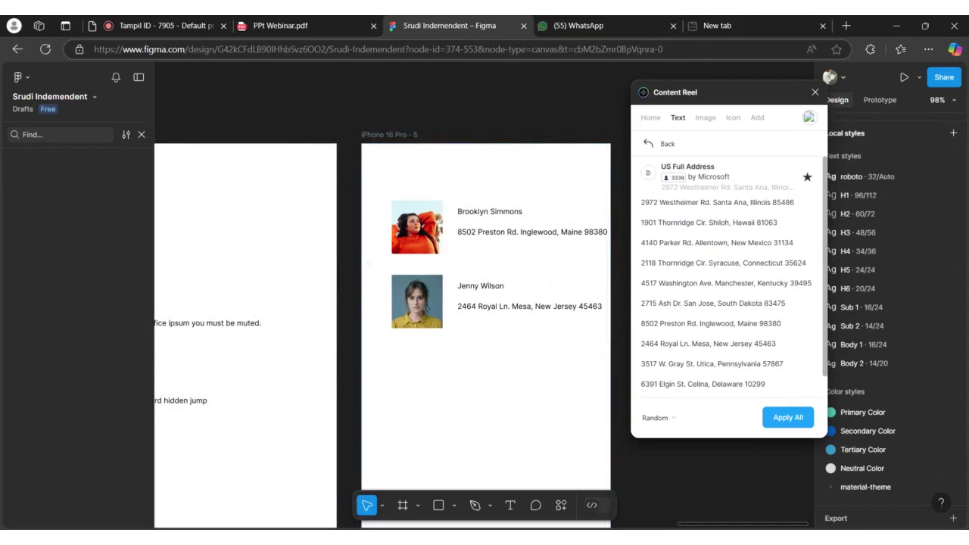
click(705, 124)
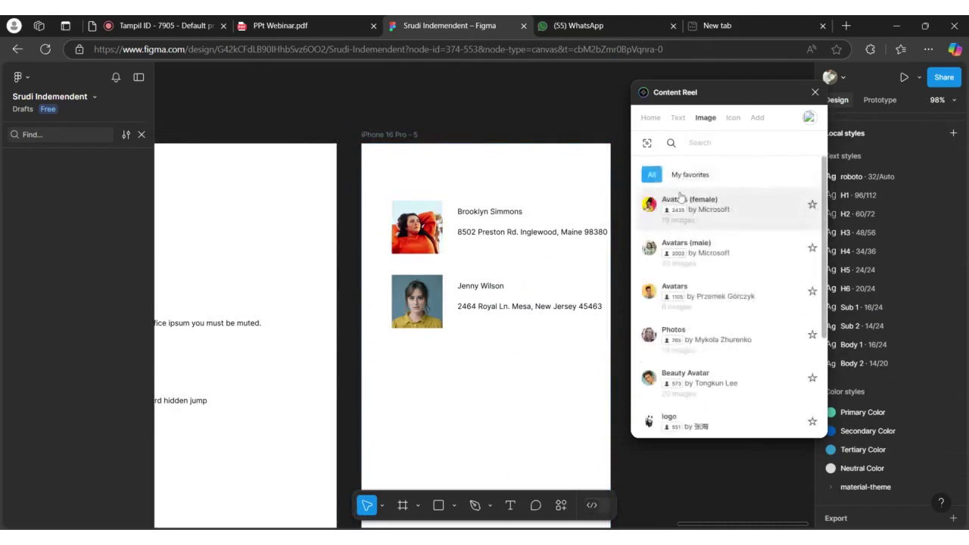
scroll(439, 276, up, 5)
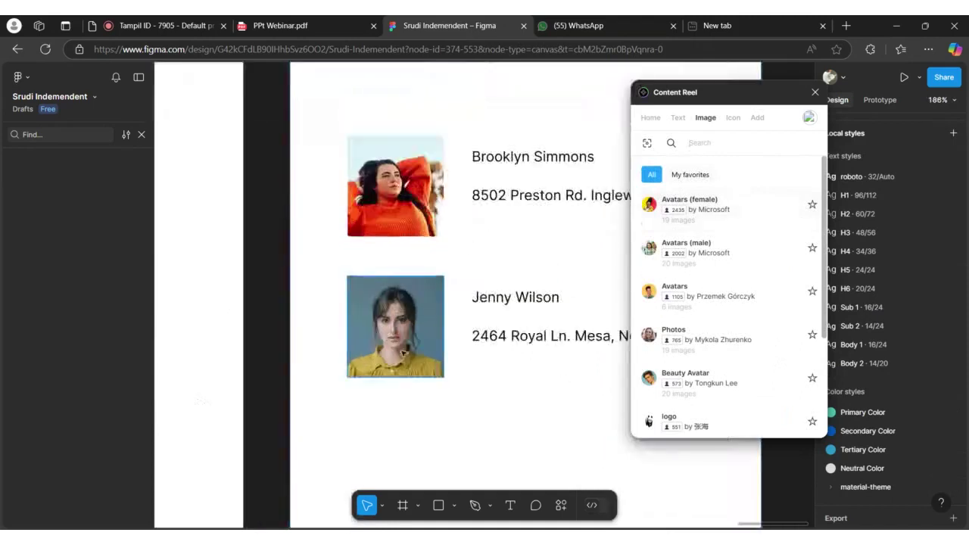
scroll(403, 353, up, 5)
scroll(439, 329, down, 3)
click(393, 307)
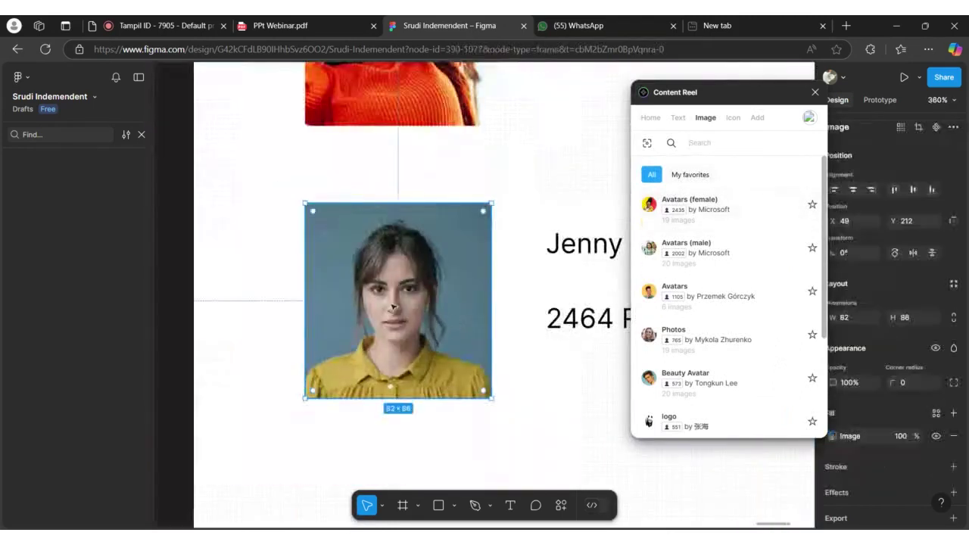
scroll(395, 305, down, 3)
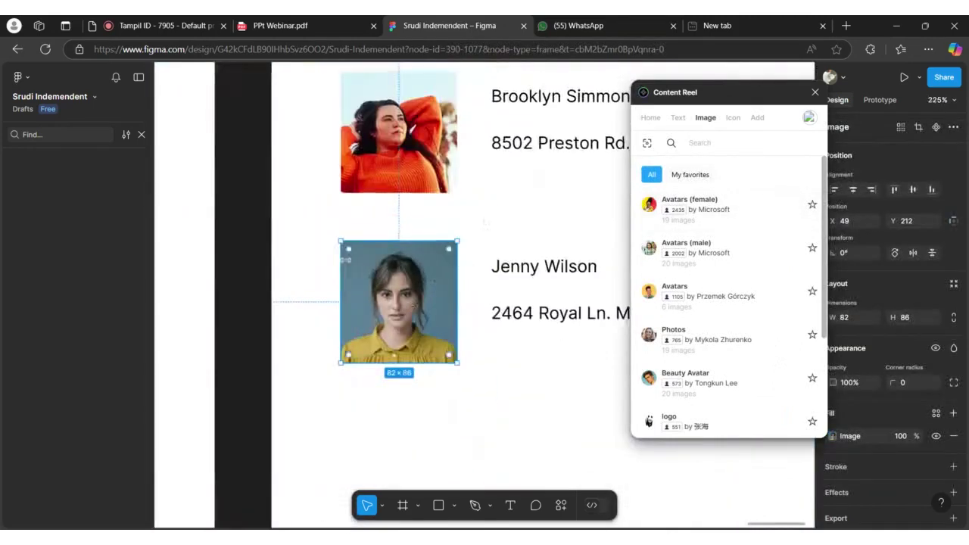
scroll(412, 306, up, 2)
click(424, 167)
scroll(438, 189, up, 5)
scroll(489, 274, down, 5)
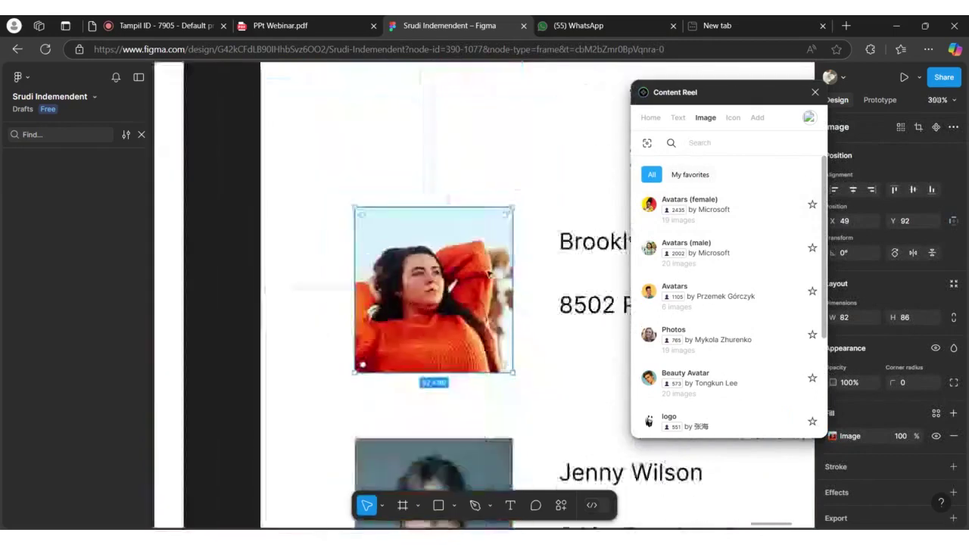
scroll(479, 357, down, 4)
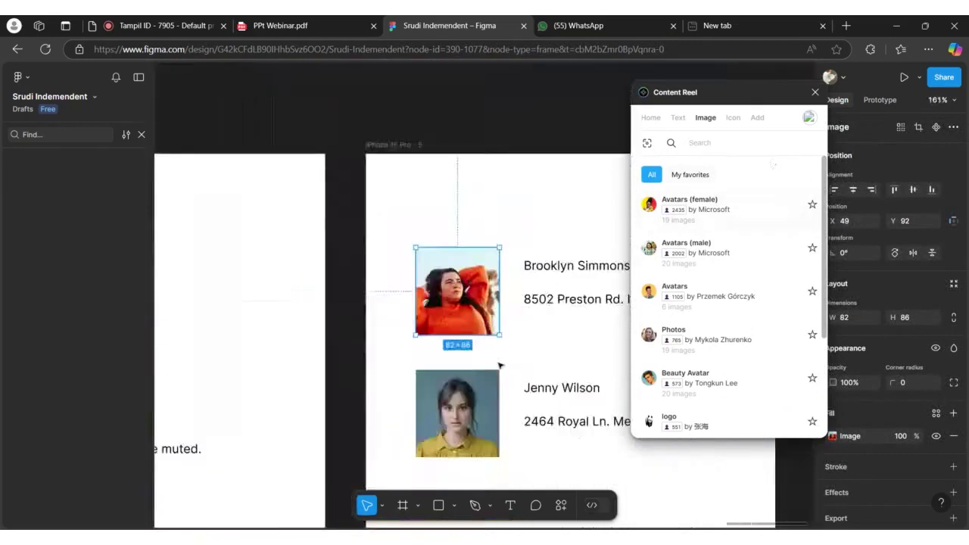
scroll(500, 365, down, 4)
scroll(527, 340, up, 3)
scroll(396, 222, down, 2)
scroll(422, 255, down, 3)
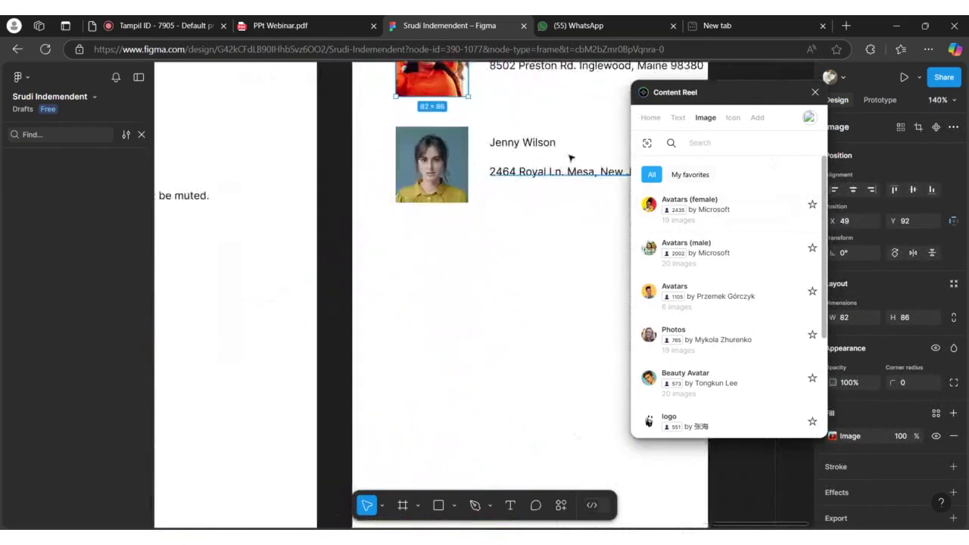
Step: Close Content Reel and switch to PPt Webinar.pdf, advancing to the Blending Me slide on page 13
click(814, 92)
scroll(565, 218, up, 4)
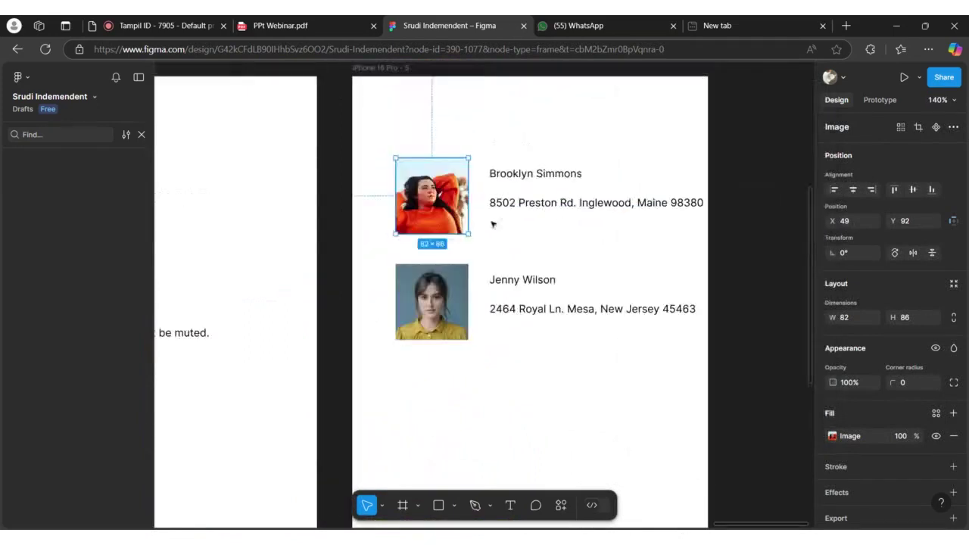
key(ctrl+shift+Tab)
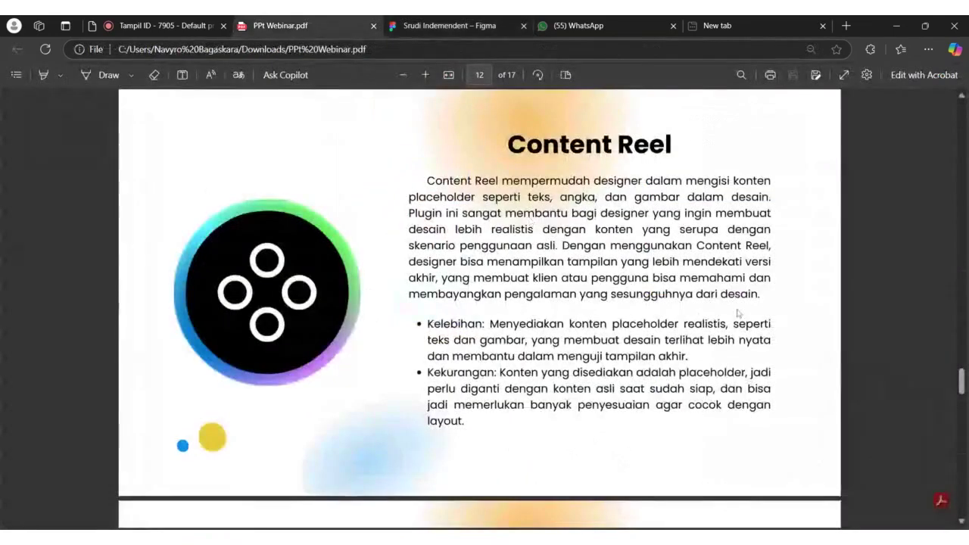
key(Right)
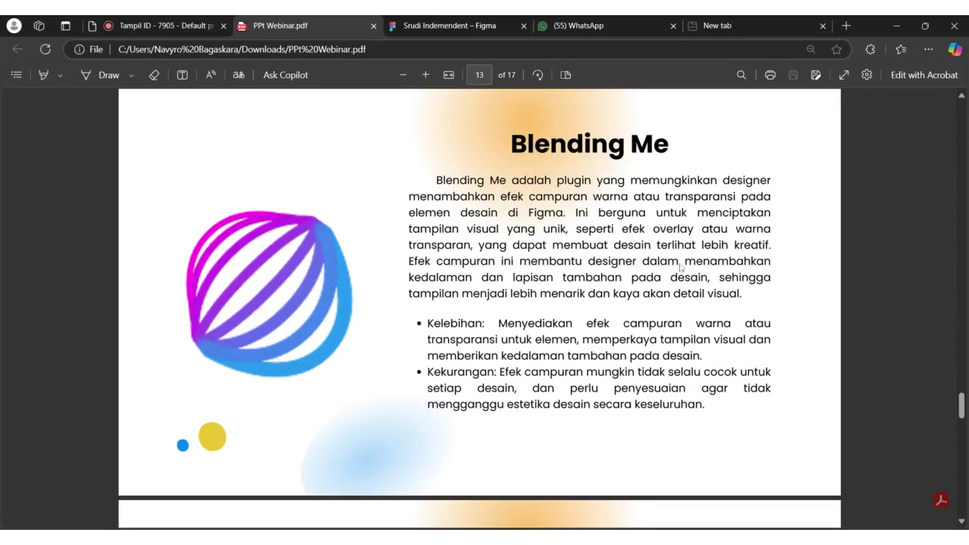
Step: Switch to the Srudi Indemendent file in Figma and draw a rectangle about 281 × 109 below the lower photo in iPhone 16 Pro - 5
click(478, 21)
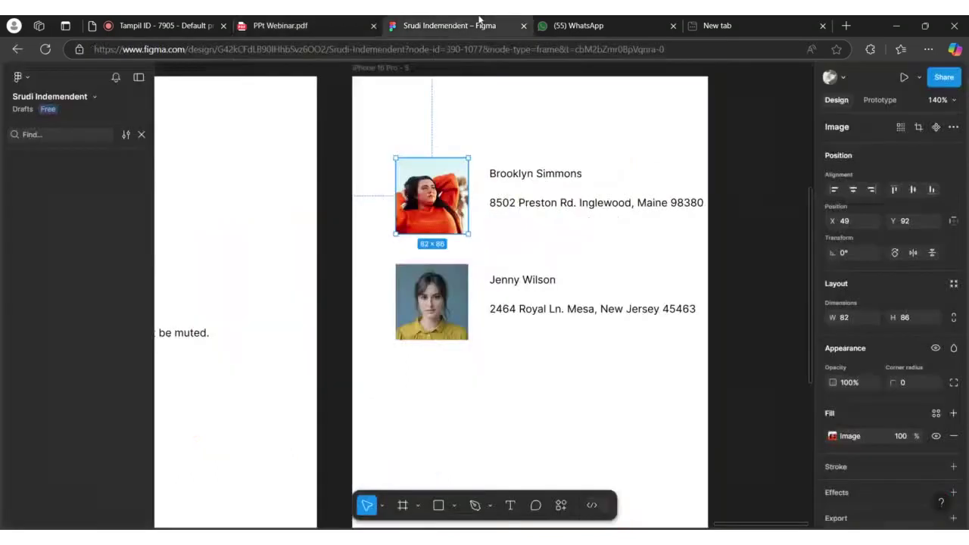
scroll(590, 330, down, 5)
scroll(569, 339, down, 3)
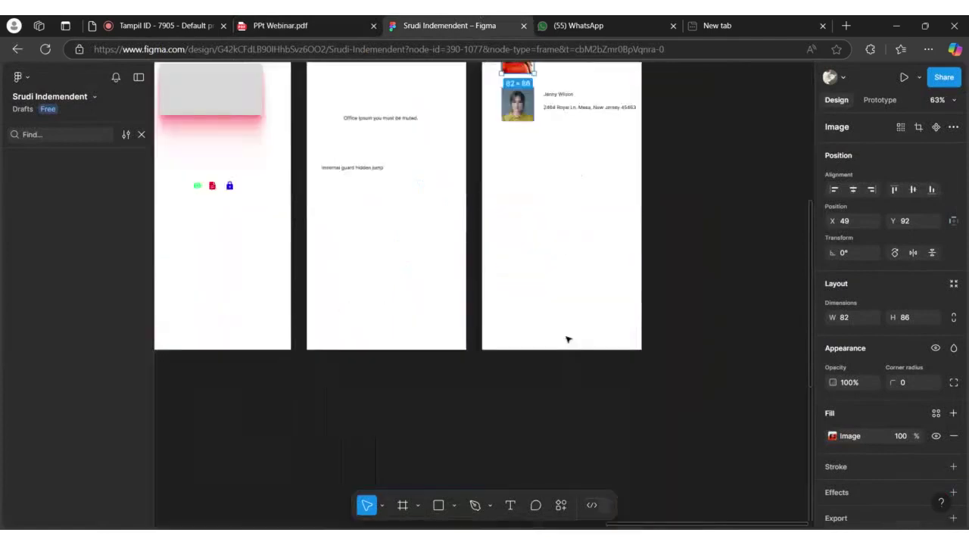
scroll(567, 333, down, 2)
scroll(583, 331, up, 2)
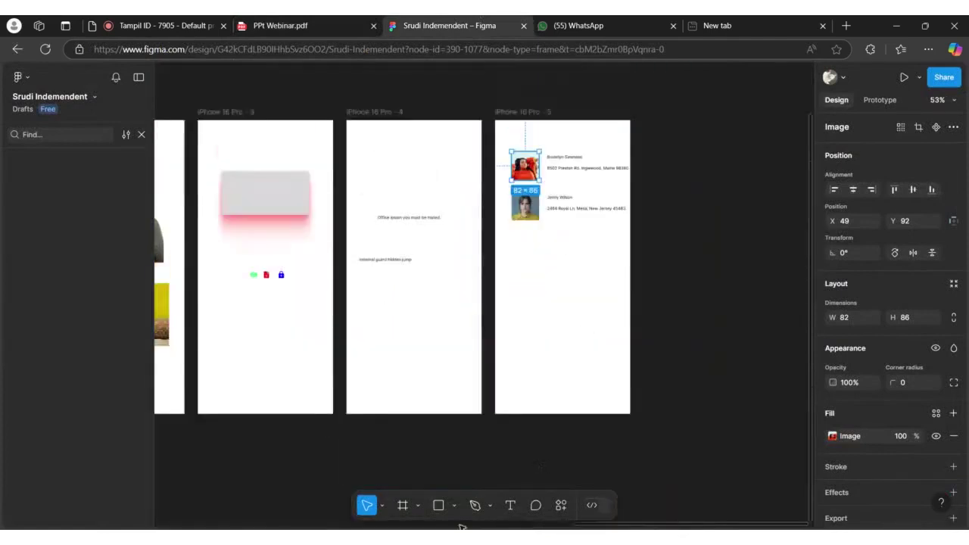
click(438, 505)
drag(512, 259, 608, 296)
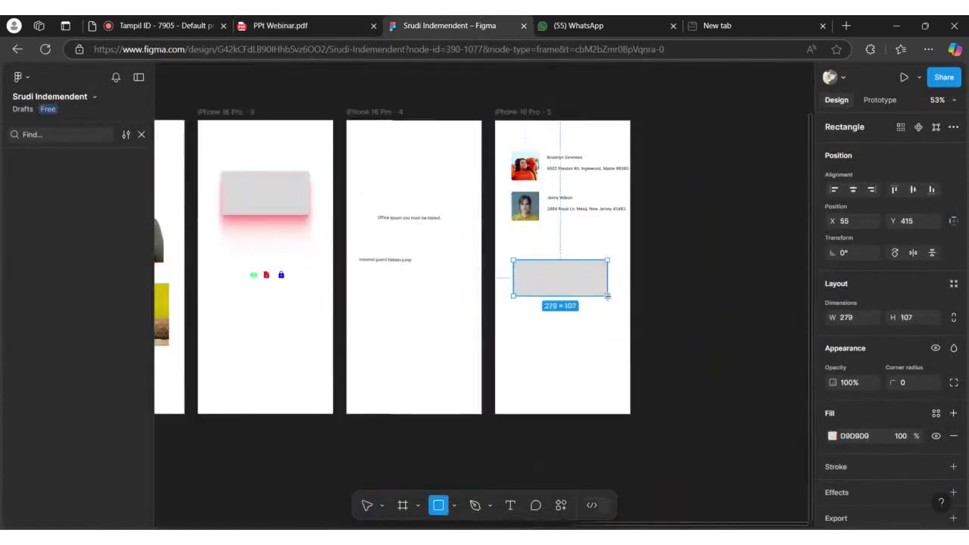
key(Escape)
Step: Duplicate the rectangle directly below itself and fill the original upper one with pure red FF0000
click(597, 275)
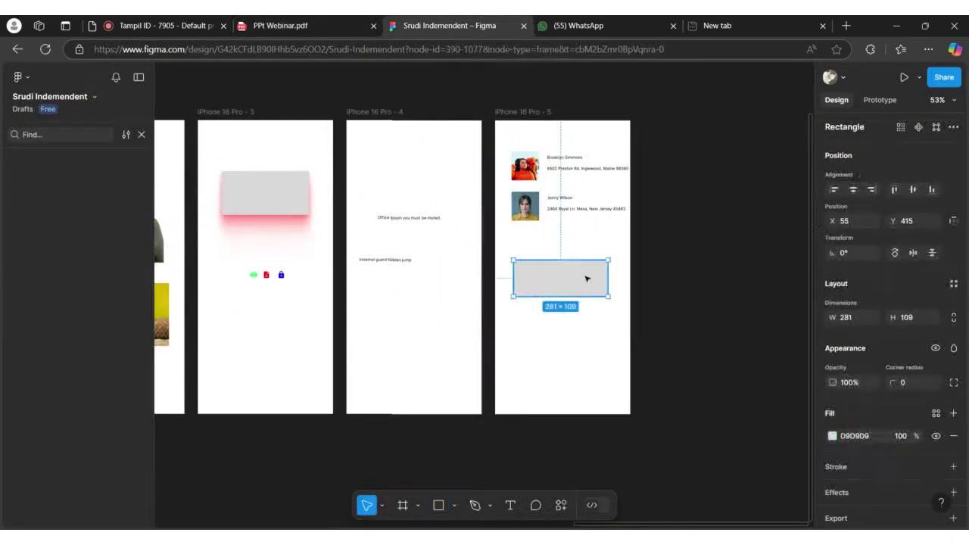
drag(571, 280, 581, 320)
scroll(572, 318, up, 5)
click(585, 239)
click(831, 436)
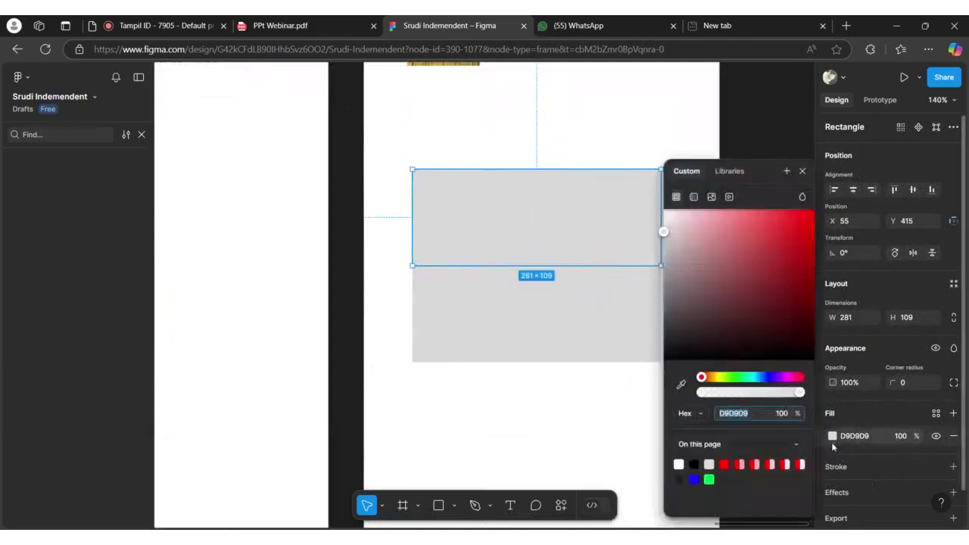
drag(681, 241, 854, 187)
Step: Fill the lower rectangle with dark red 922323
click(583, 314)
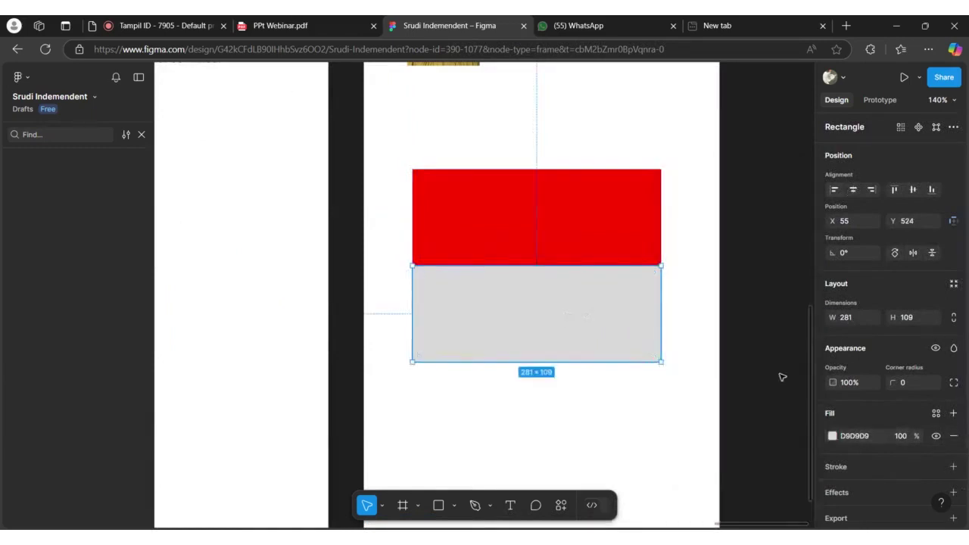
click(832, 436)
click(768, 279)
mouse_move(764, 288)
mouse_down()
mouse_move(738, 282)
mouse_move(780, 281)
mouse_up()
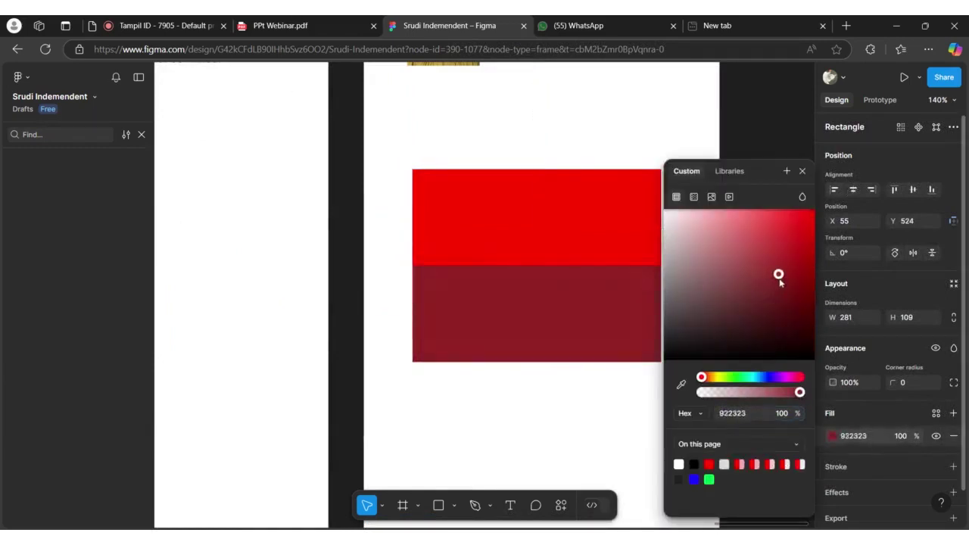
click(635, 441)
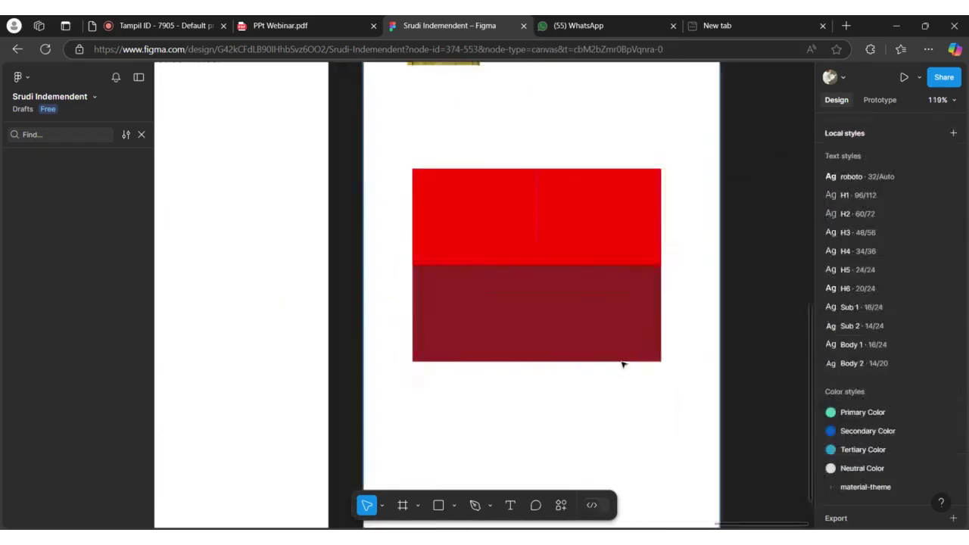
Step: Select both red rectangles, search the plugins for "blending" and run BlendingMe
click(593, 234)
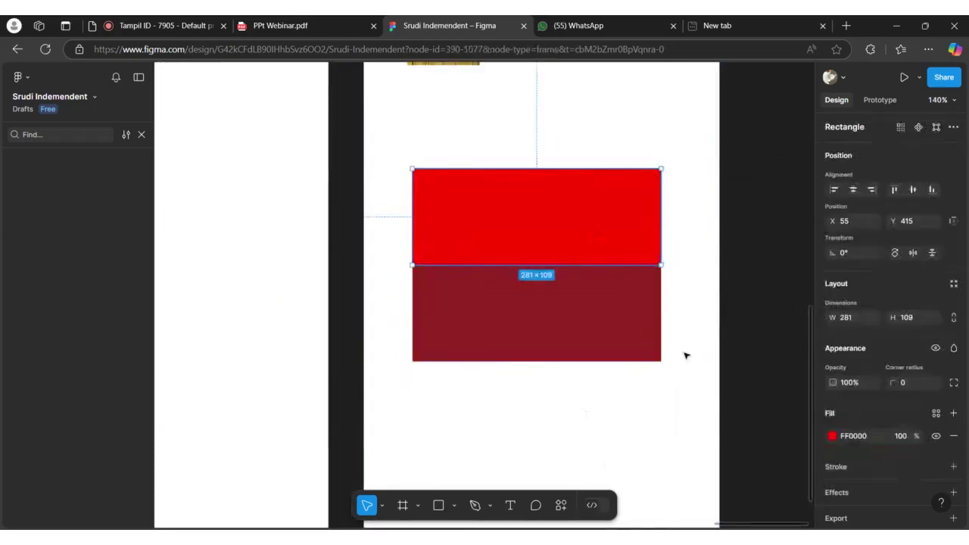
click(686, 352)
scroll(650, 344, up, 3)
scroll(674, 379, down, 3)
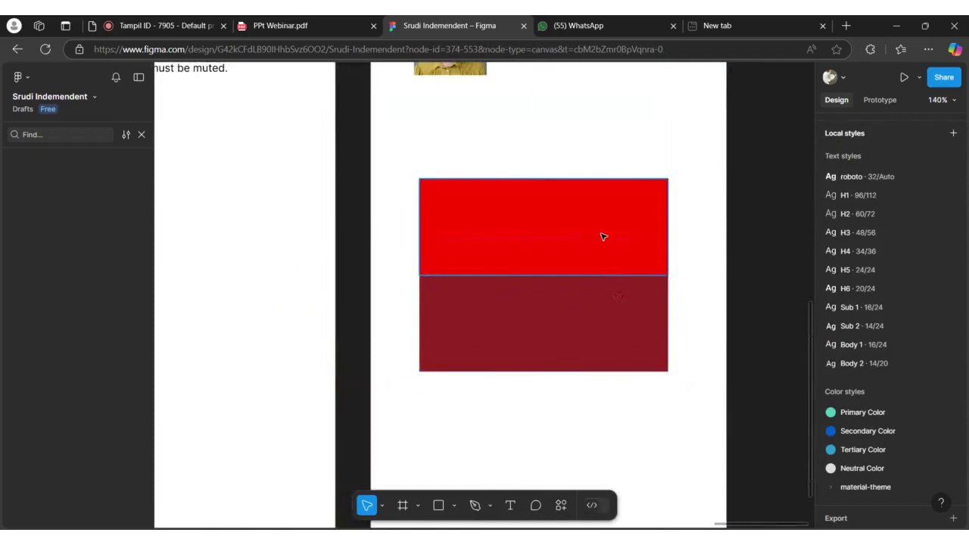
drag(681, 264, 616, 306)
right_click(616, 304)
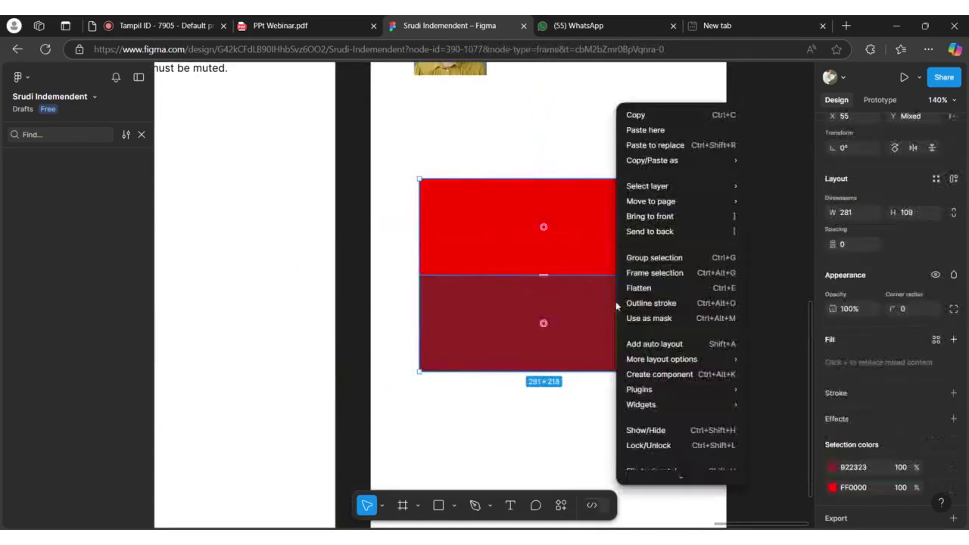
mouse_move(694, 394)
click(772, 390)
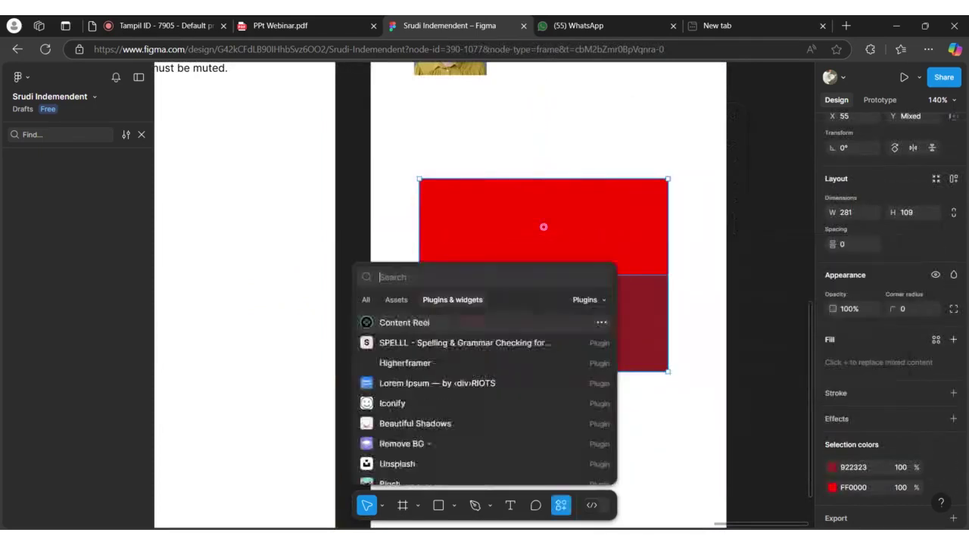
text(b)
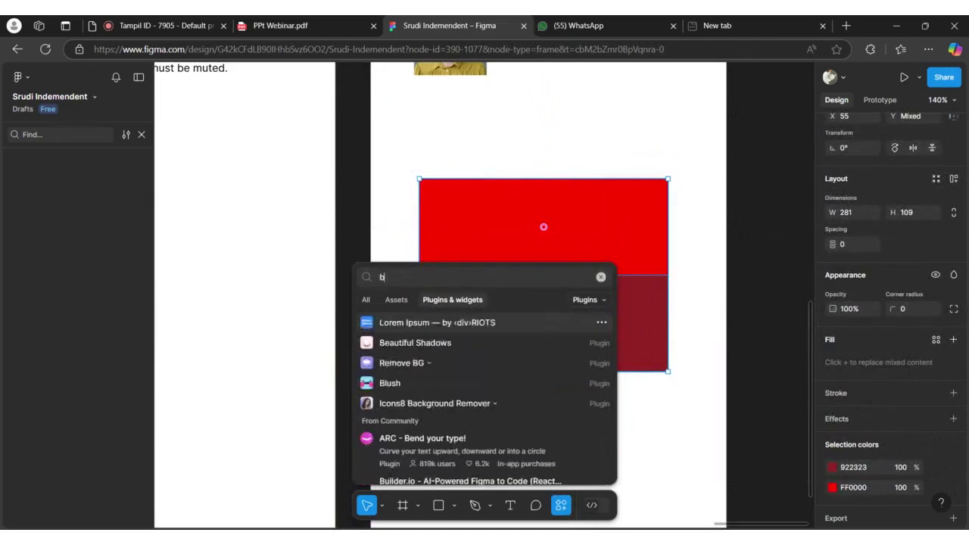
text(lending)
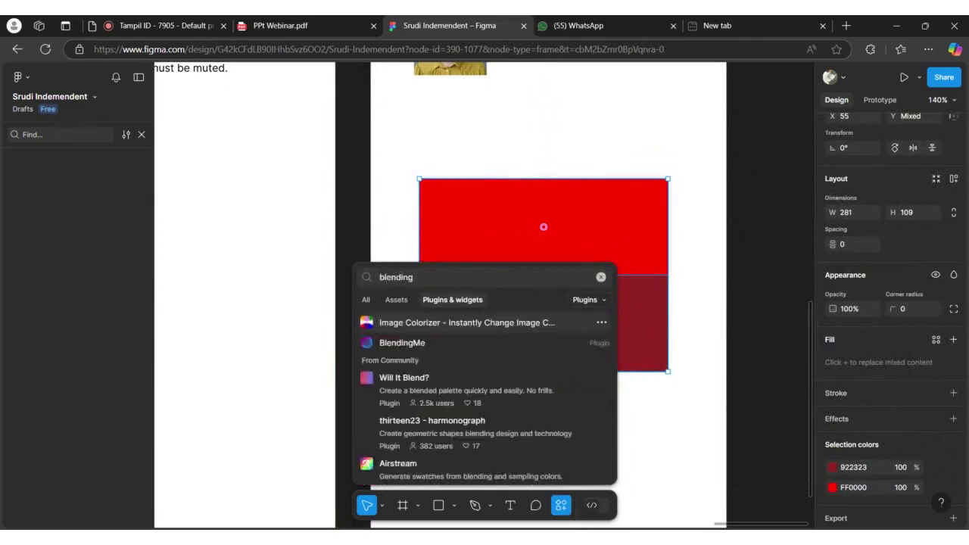
click(426, 344)
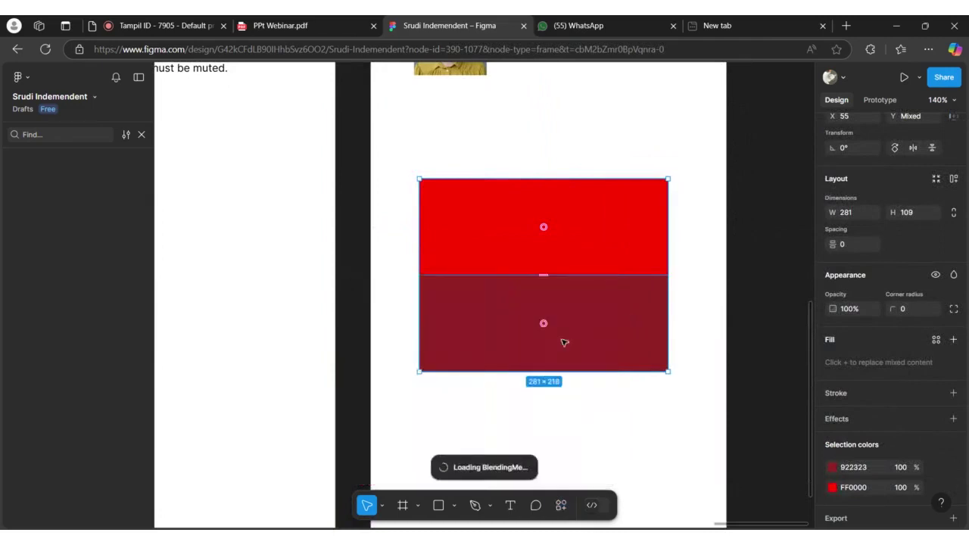
Step: Bow the BlendingMe curve above the diagonal and create a blend of 20 elements between the two rectangles
scroll(562, 342, down, 3)
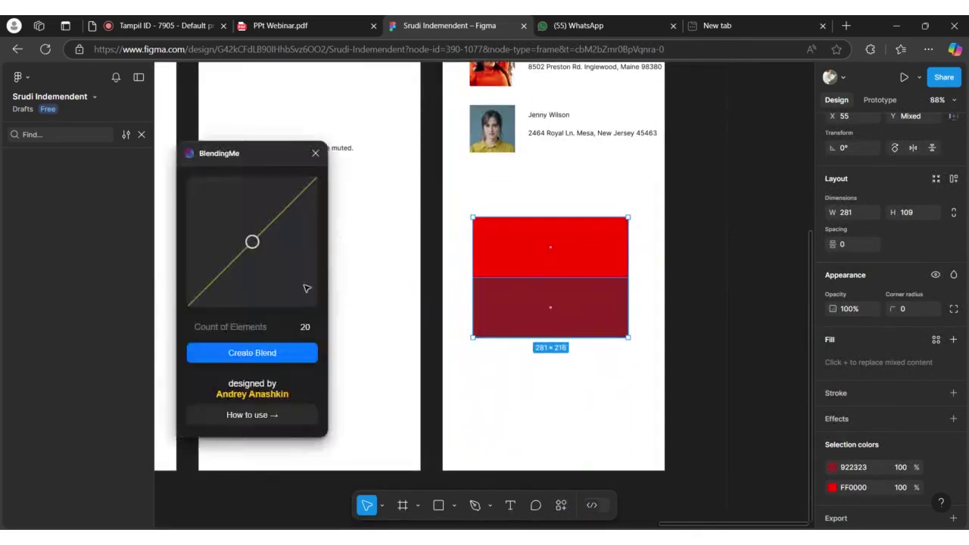
drag(252, 242, 224, 220)
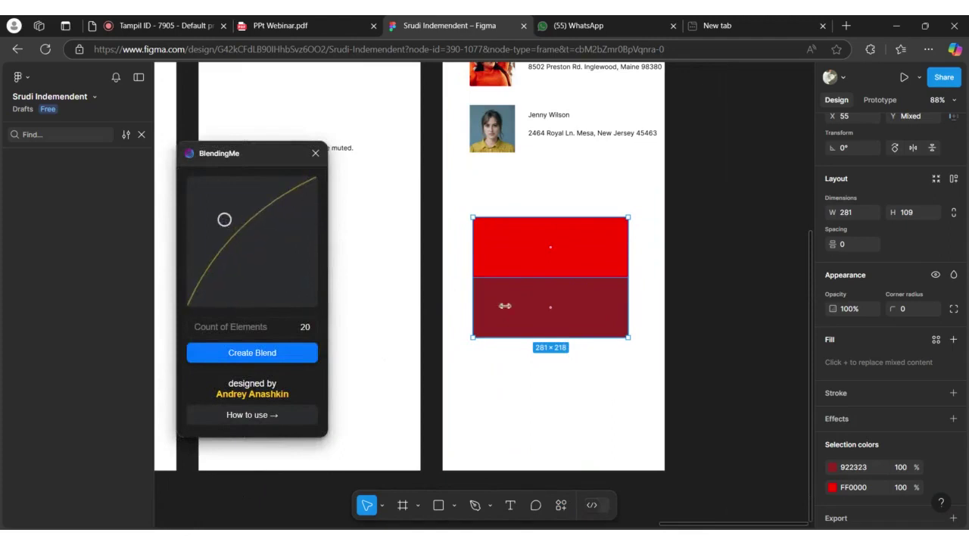
drag(225, 220, 218, 216)
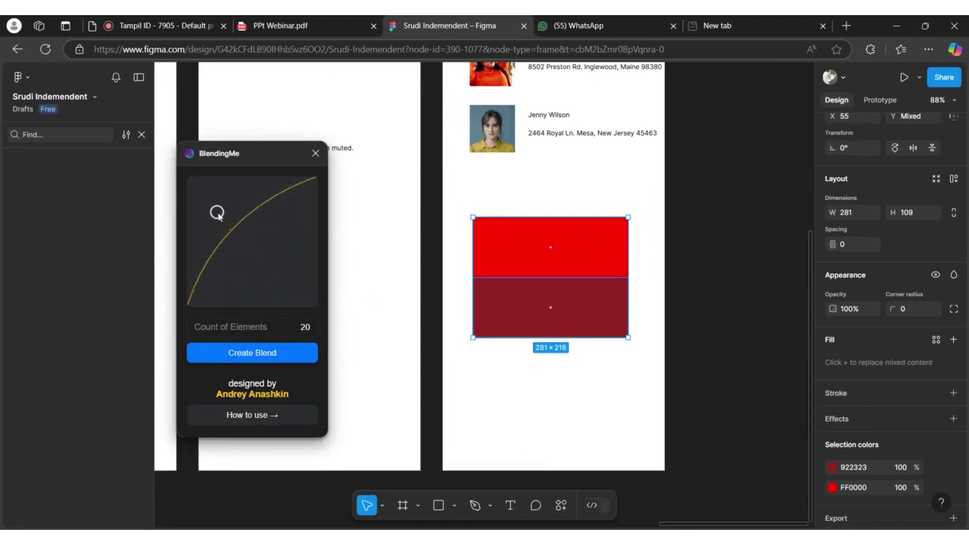
click(268, 353)
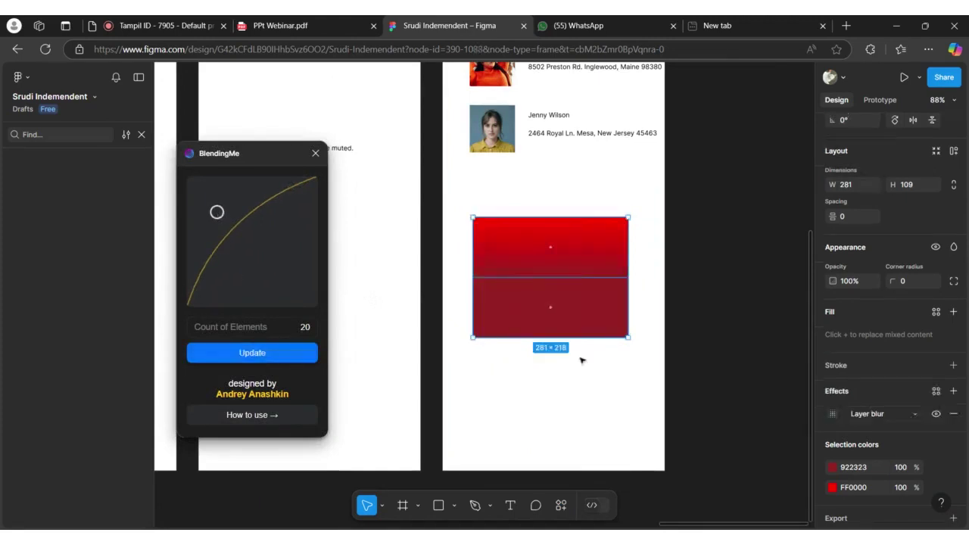
scroll(616, 326, up, 3)
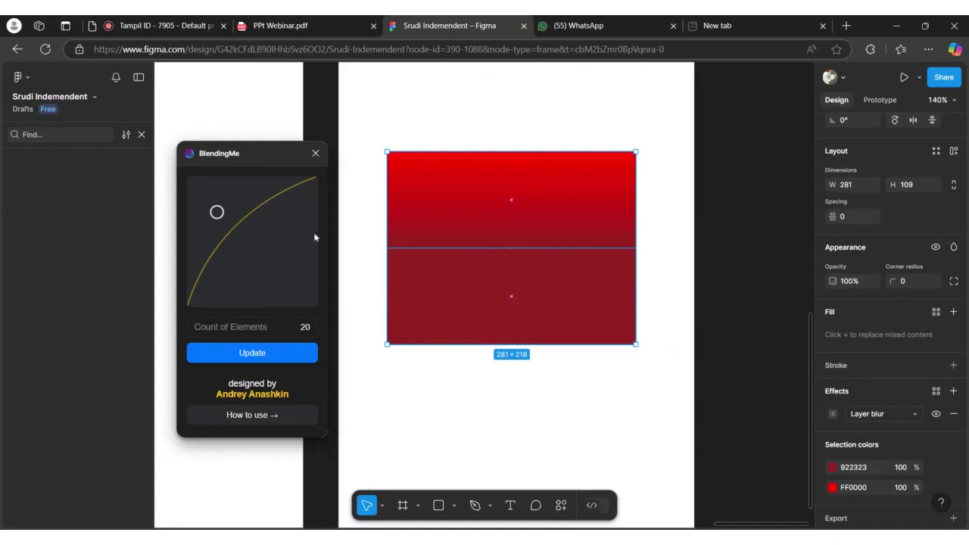
Step: Bend the blend curve below the diagonal, push it slightly further down, and update the blend after each change
drag(217, 212, 293, 284)
click(283, 353)
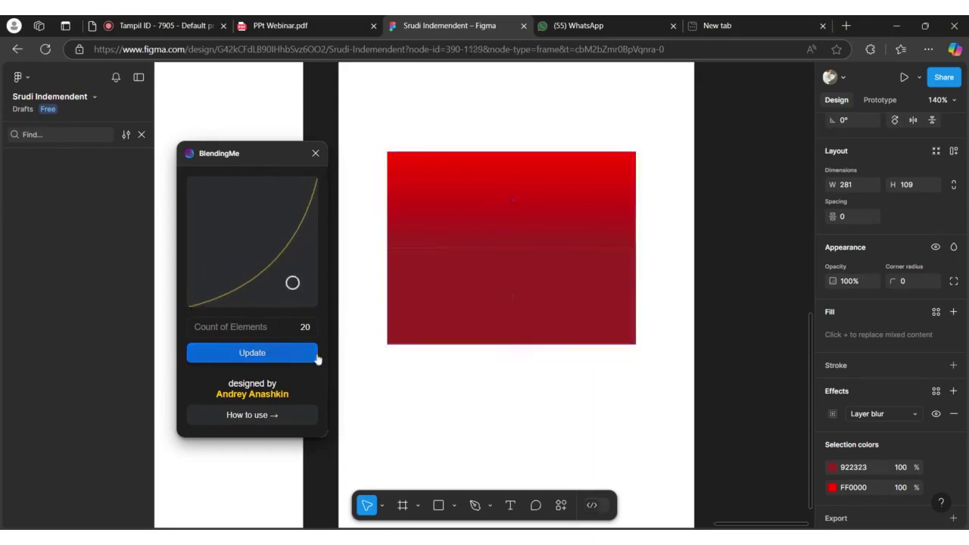
drag(296, 285, 296, 292)
click(227, 352)
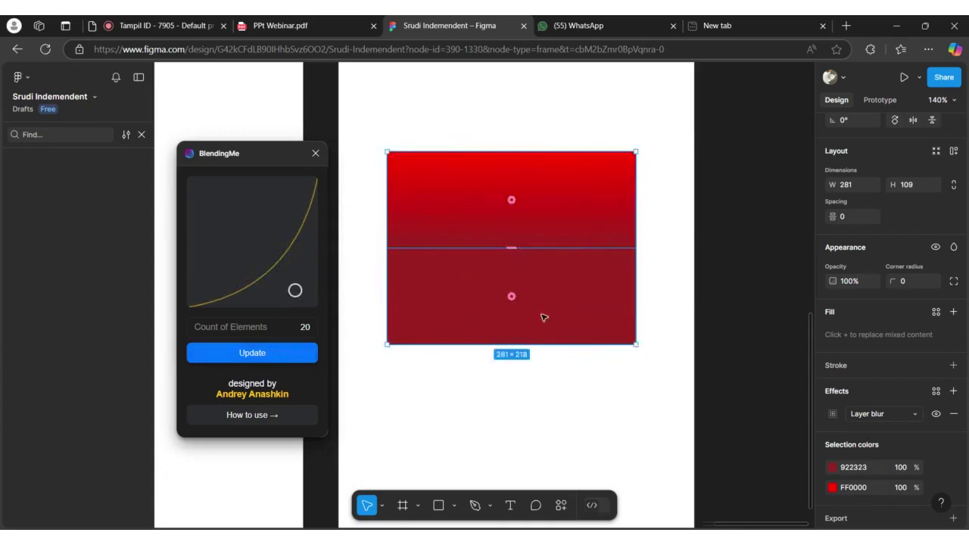
Step: Close BlendingMe and switch to PPt Webinar.pdf, advancing to the StorySet By Freepik slide on page 14
ctrl+scroll(543, 317, down, 5)
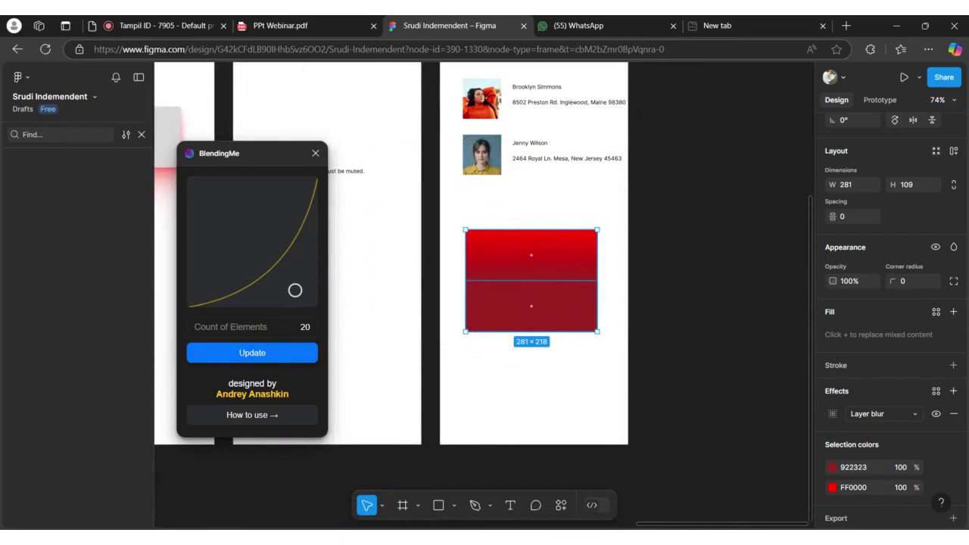
click(317, 155)
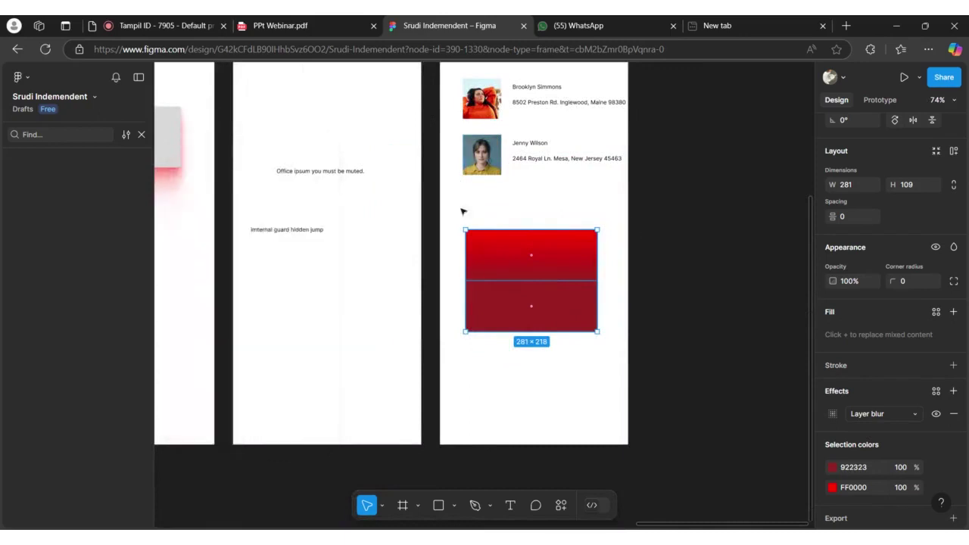
click(460, 210)
click(266, 23)
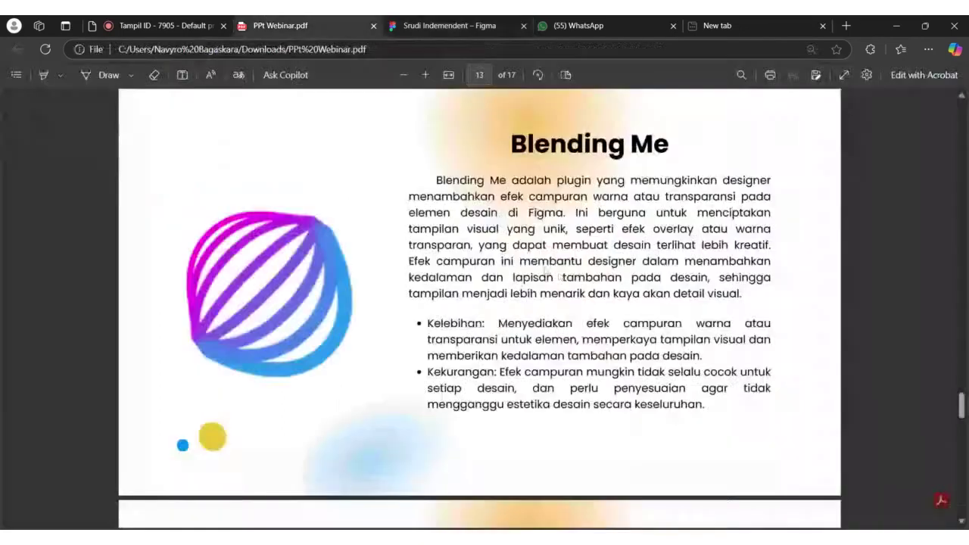
scroll(549, 272, down, 5)
scroll(583, 279, down, 2)
scroll(583, 278, up, 4)
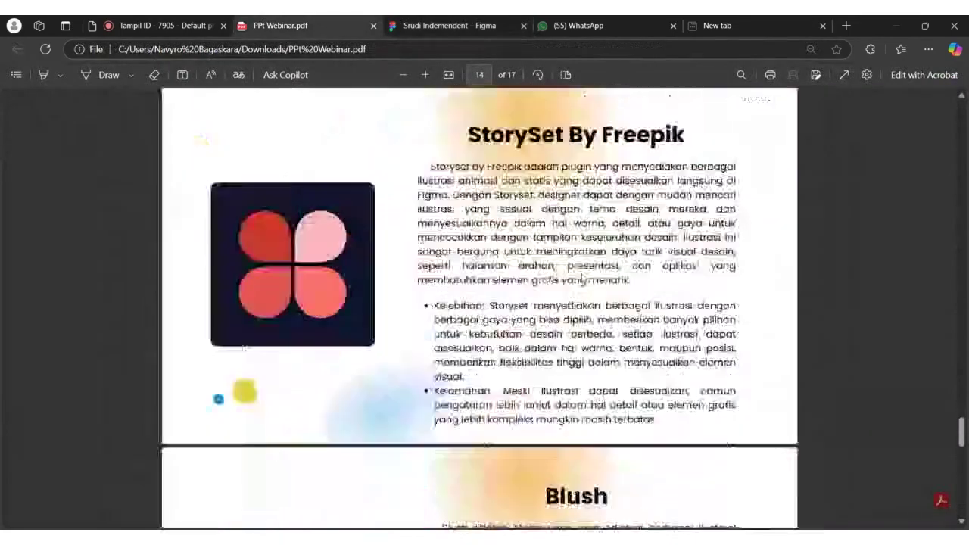
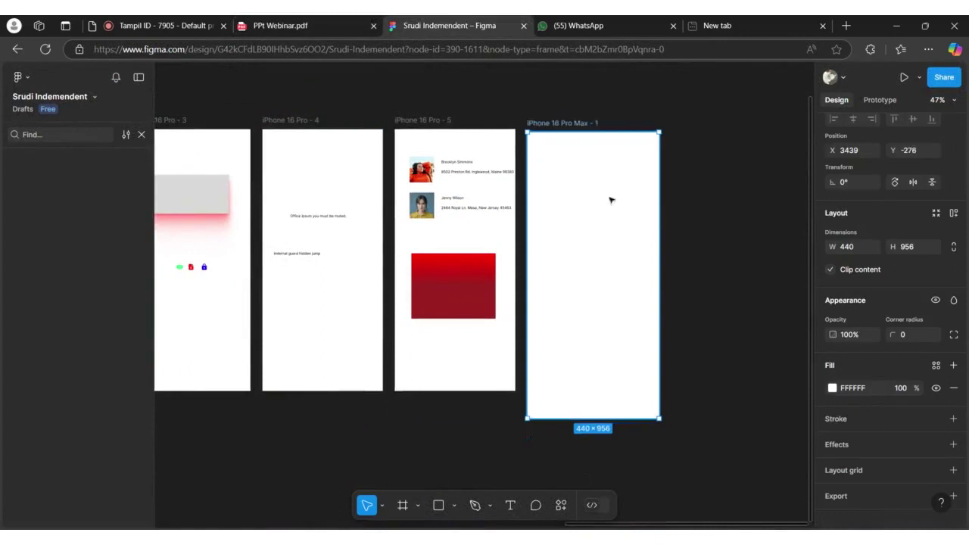
Step: Delete the empty iPhone 16 Pro Max - 1 frame
key(Delete)
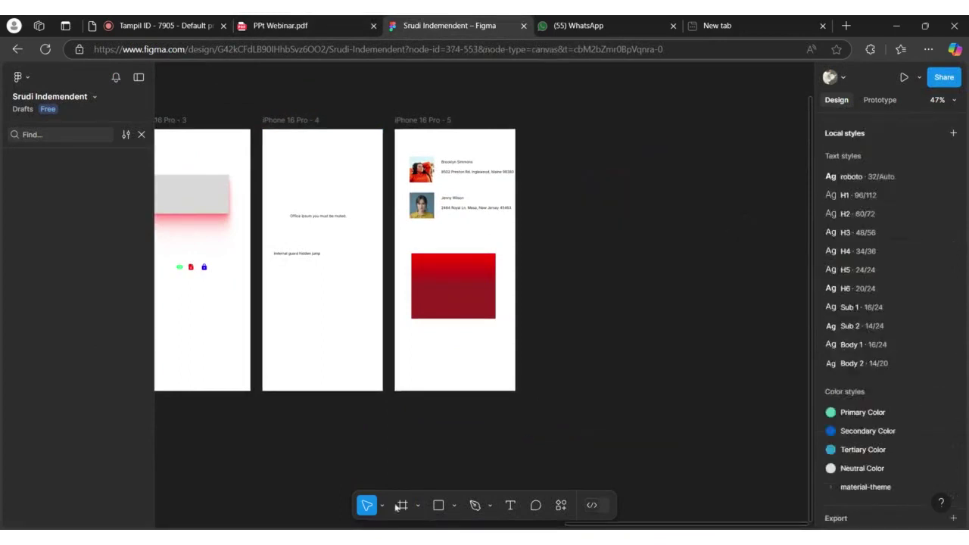
click(417, 504)
click(458, 442)
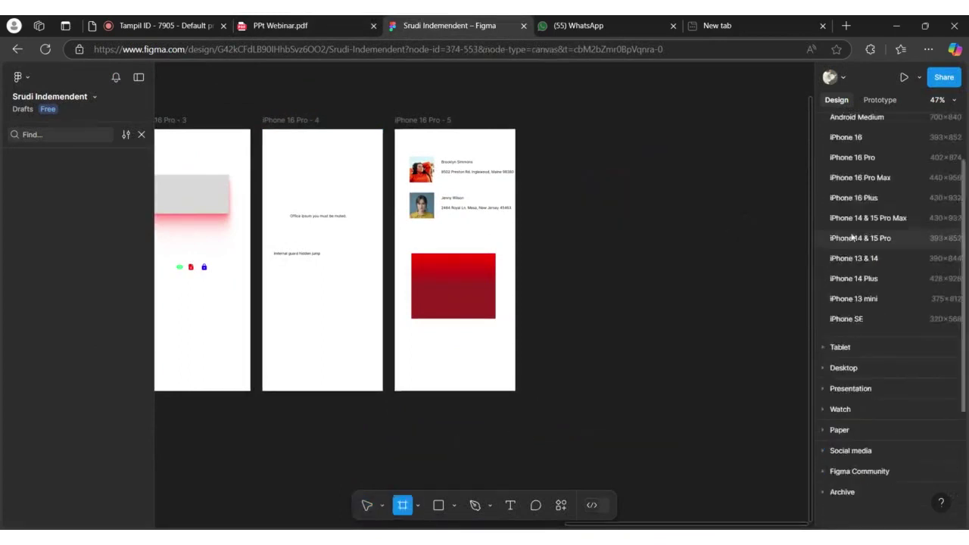
click(853, 197)
mouse_move(604, 228)
mouse_down()
mouse_move(603, 221)
mouse_move(609, 226)
mouse_up()
key(Delete)
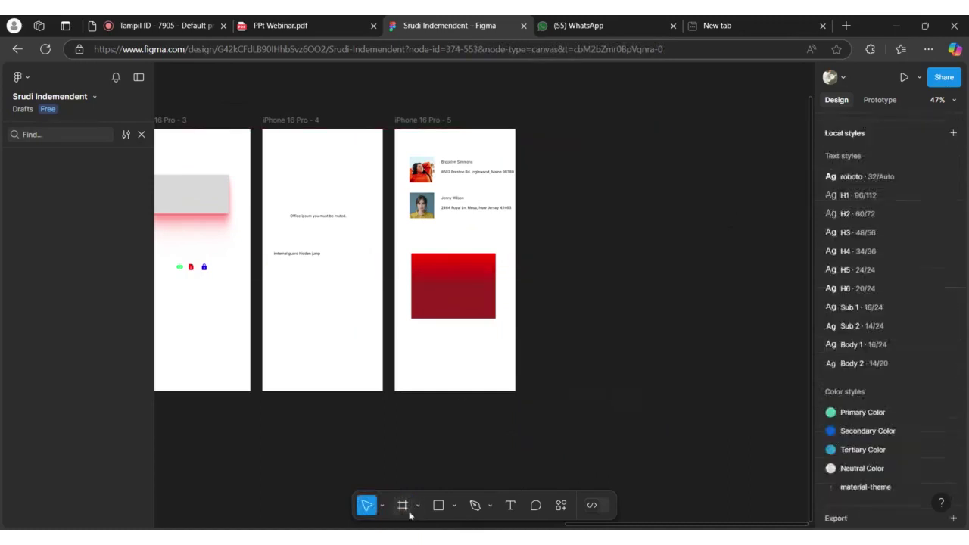
Step: Add an iPhone 16 Pro frame beside iPhone 16 Pro - 5 and align its top edge with the neighbouring frames
click(404, 507)
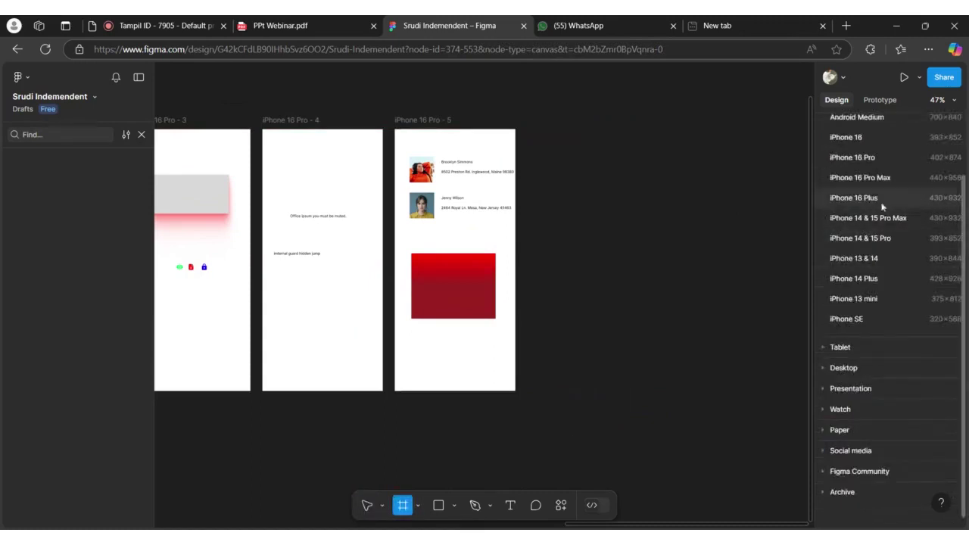
click(881, 157)
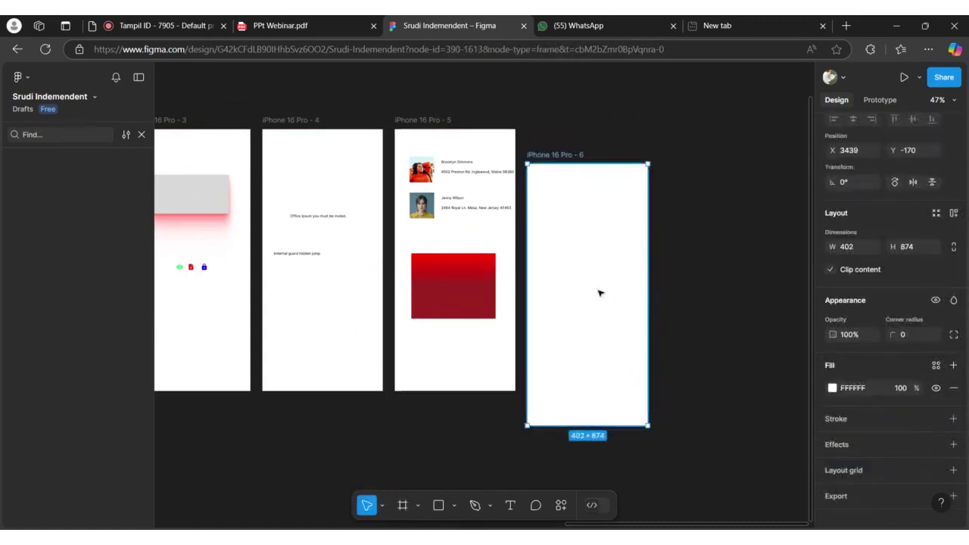
drag(598, 292, 598, 253)
click(715, 284)
scroll(710, 287, up, 3)
scroll(681, 299, up, 1)
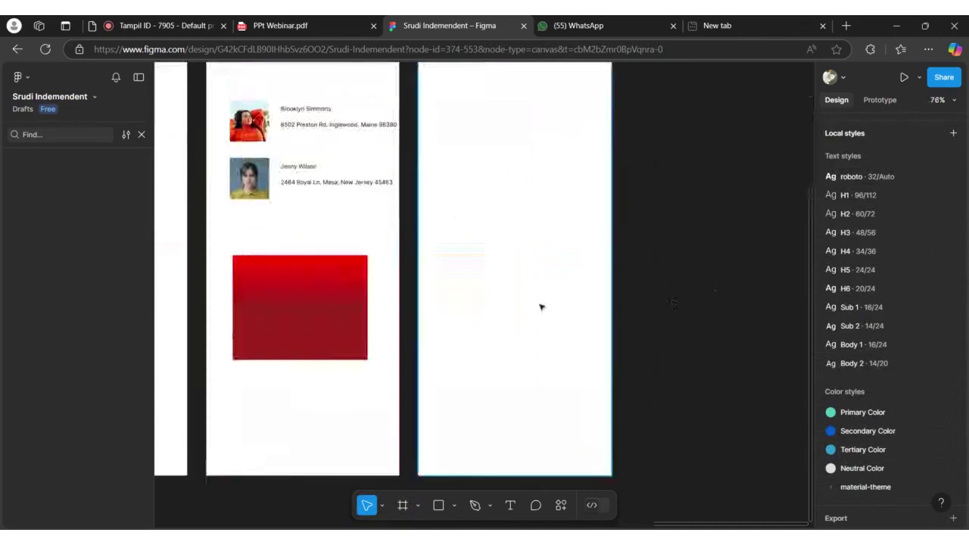
scroll(495, 237, up, 1)
Step: Search the plugins for "story" from the iPhone 16 Pro - 6 frame and run Storyset by Freepik
click(345, 26)
click(436, 18)
right_click(487, 104)
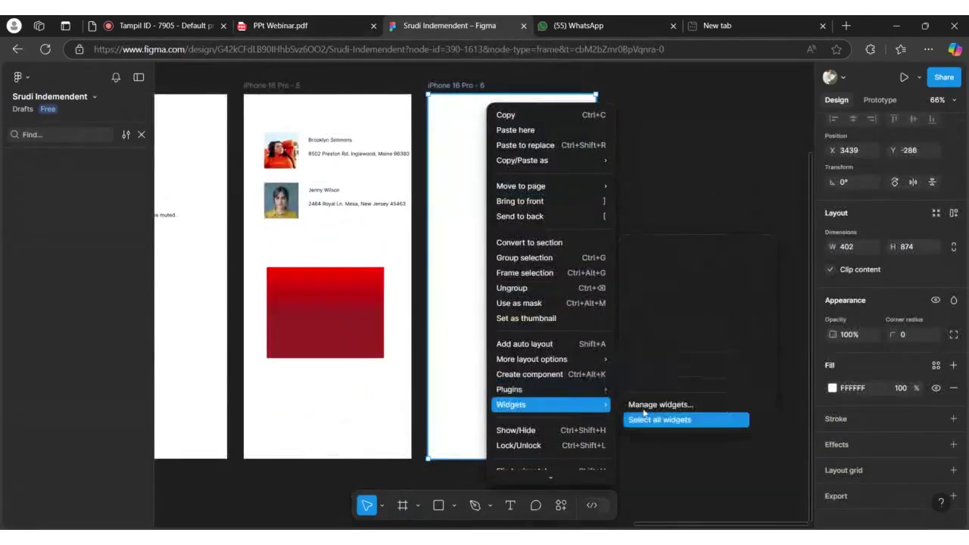
mouse_move(598, 389)
click(640, 391)
text(sto)
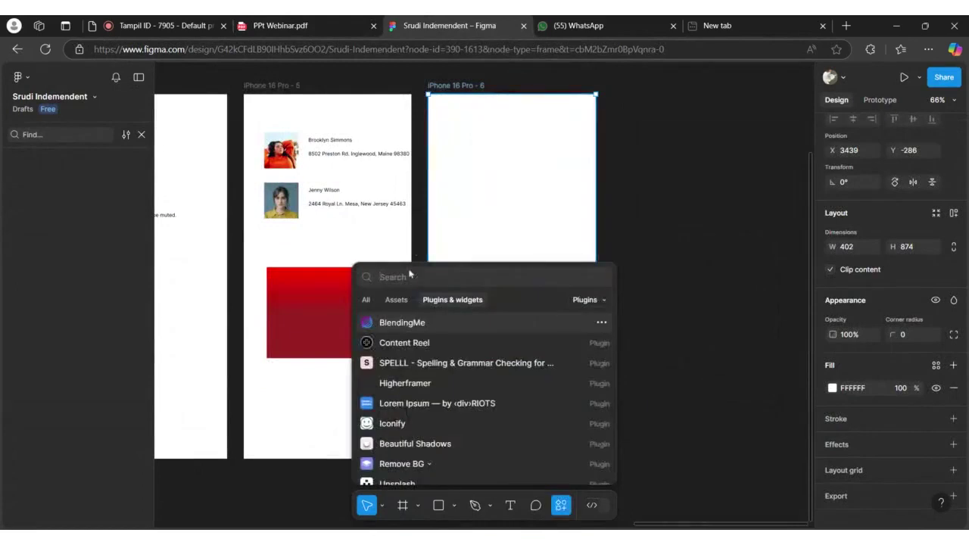
text(ry)
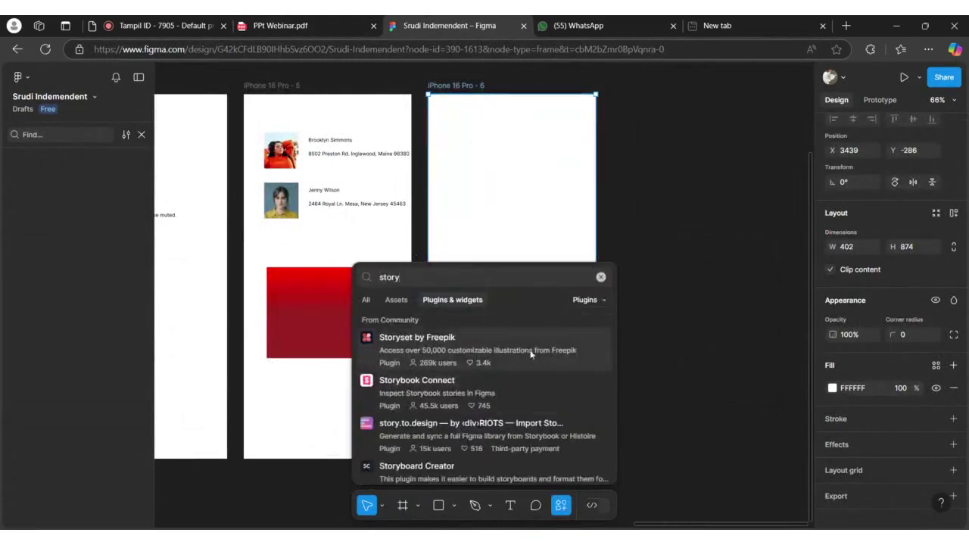
click(530, 353)
click(605, 470)
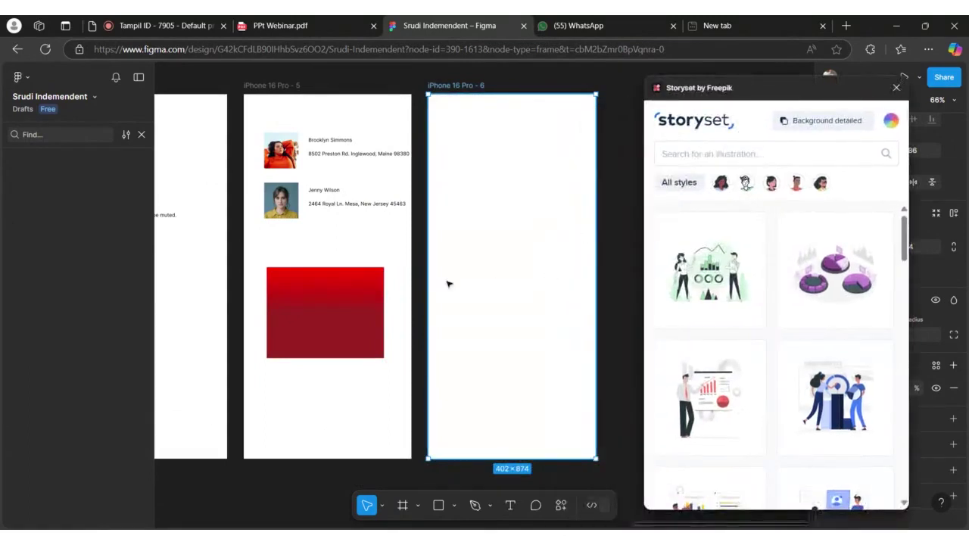
Step: Insert the green Storyset illustration of two people with charts into the upper part of iPhone 16 Pro - 6, centred horizontally
scroll(447, 280, right, 3)
scroll(513, 352, left, 2)
scroll(454, 340, down, 2)
scroll(783, 225, down, 10)
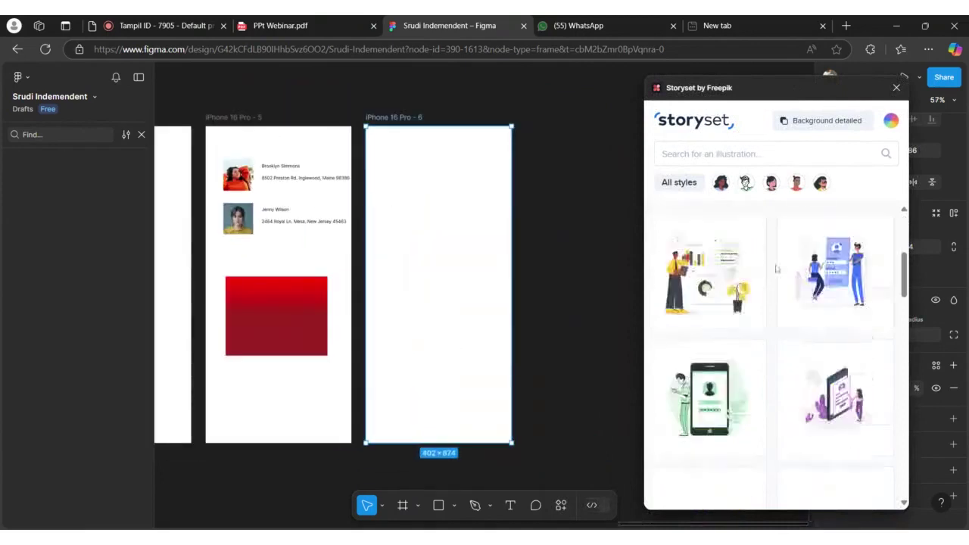
scroll(769, 344, down, 5)
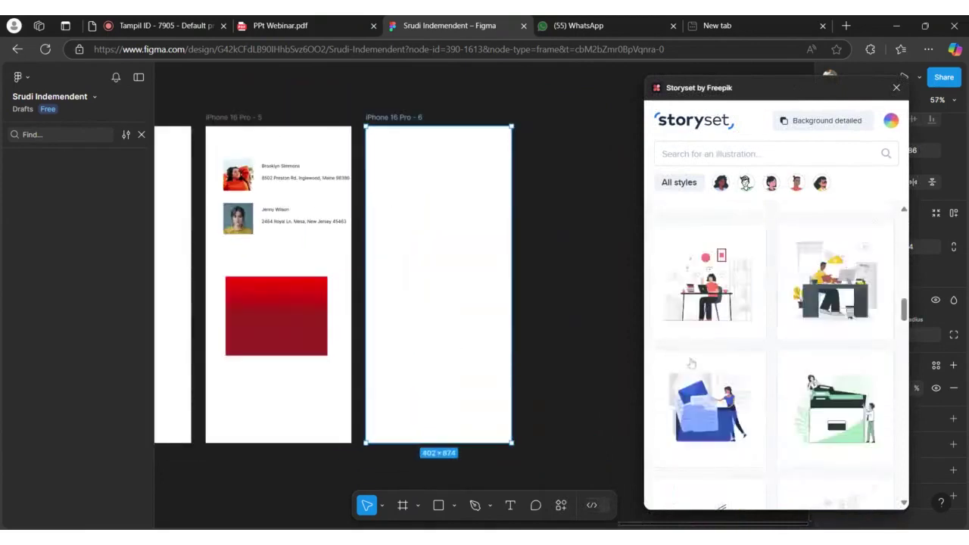
scroll(840, 372, down, 3)
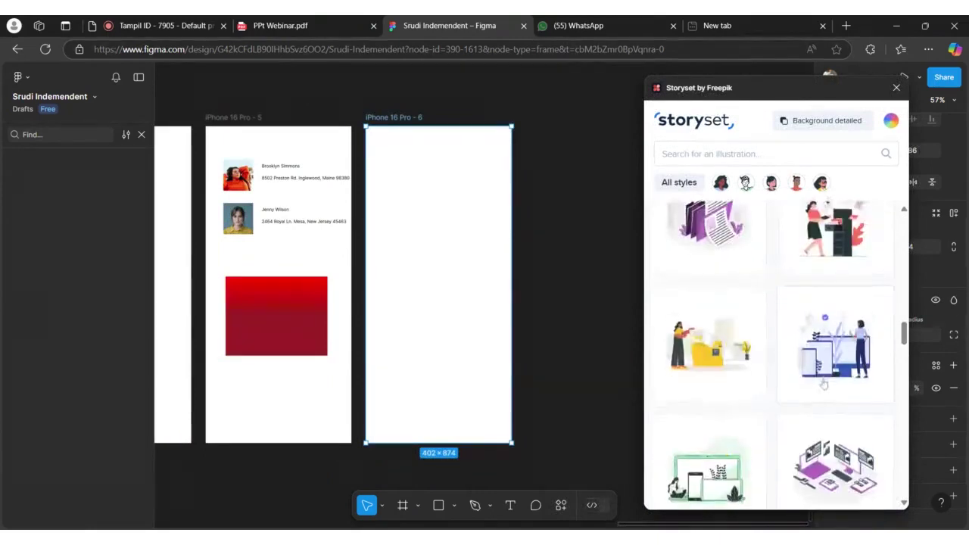
scroll(806, 340, down, 6)
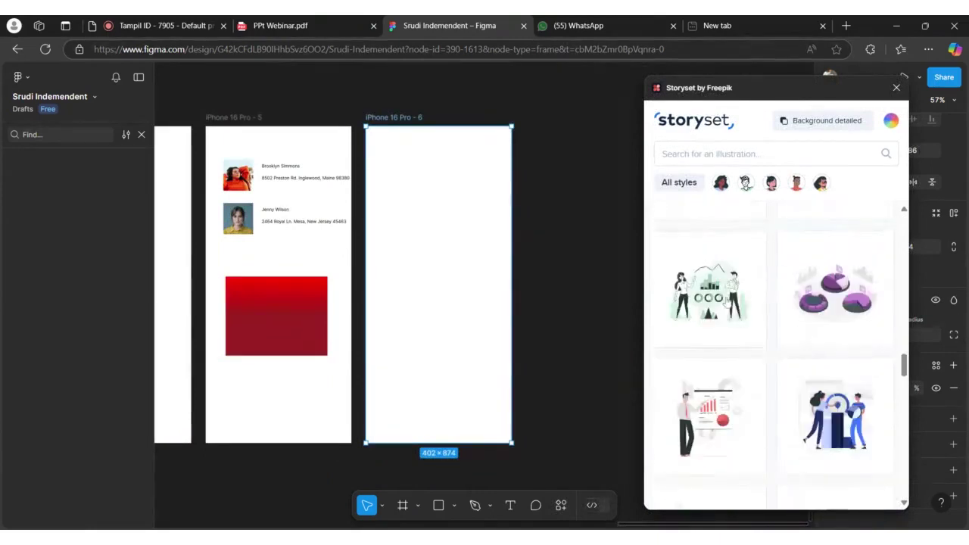
drag(709, 295, 472, 224)
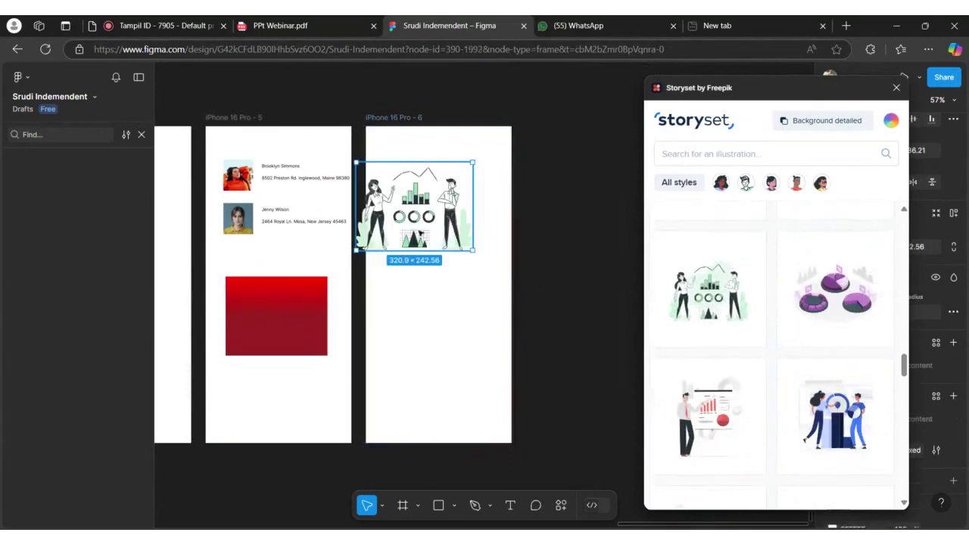
scroll(409, 236, up, 3)
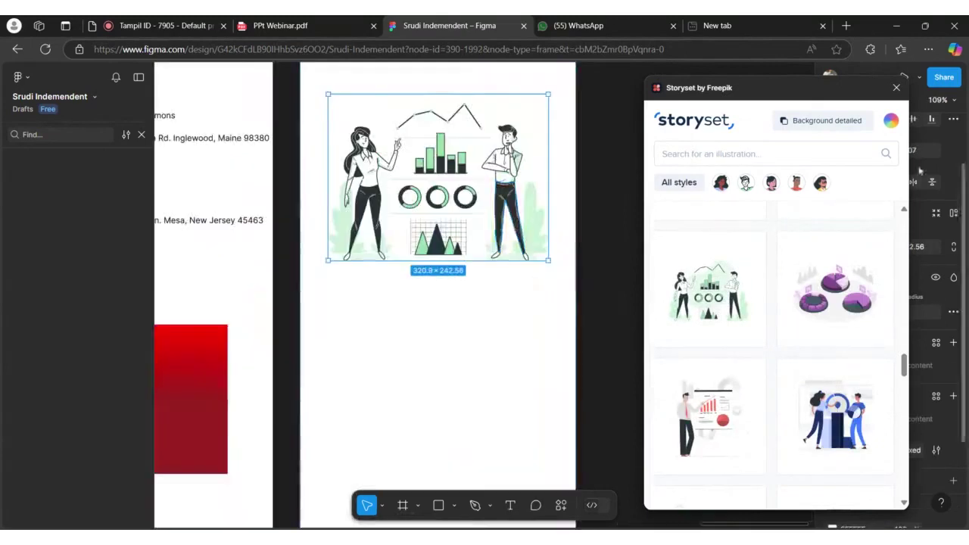
scroll(532, 307, up, 1)
scroll(532, 306, up, 1)
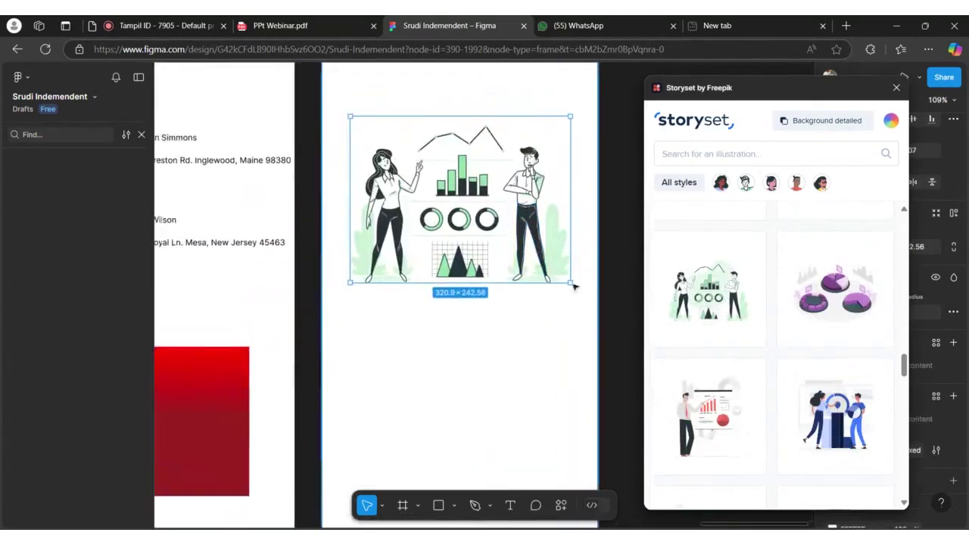
Step: Set the Storyset illustration colour to 532A2A, review the recoloured illustrations, and change the colour to FF0000
click(891, 120)
drag(794, 190, 838, 194)
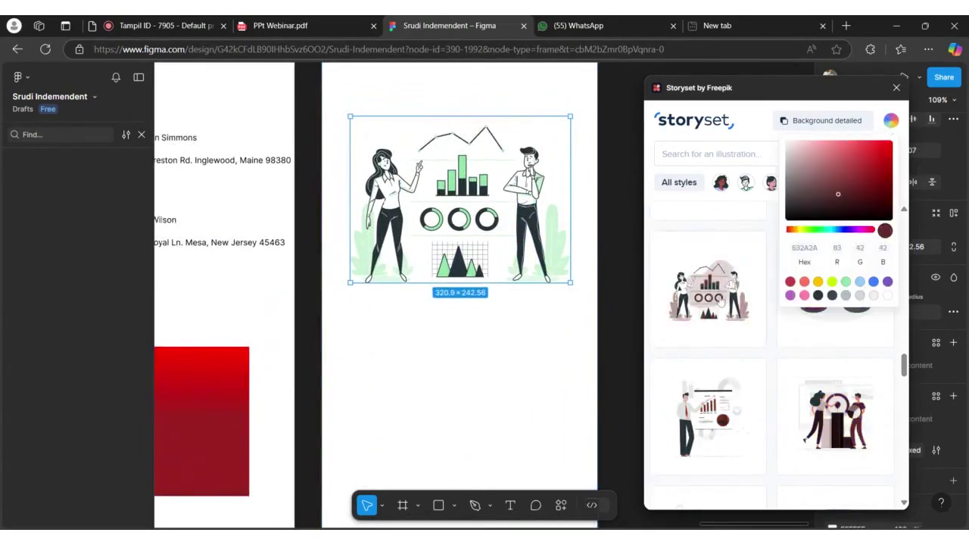
scroll(719, 304, down, 1)
scroll(721, 304, up, 1)
scroll(725, 303, up, 12)
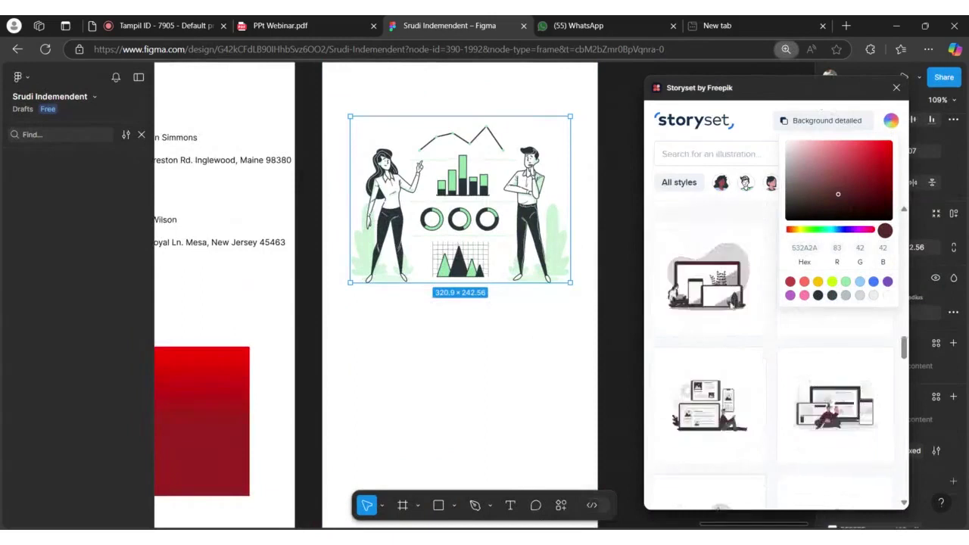
scroll(773, 326, up, 6)
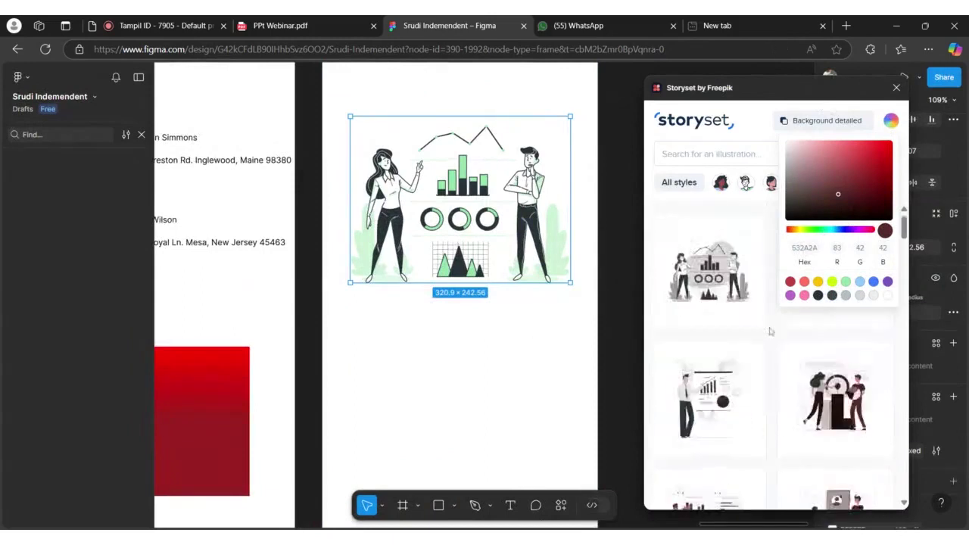
drag(838, 194, 893, 141)
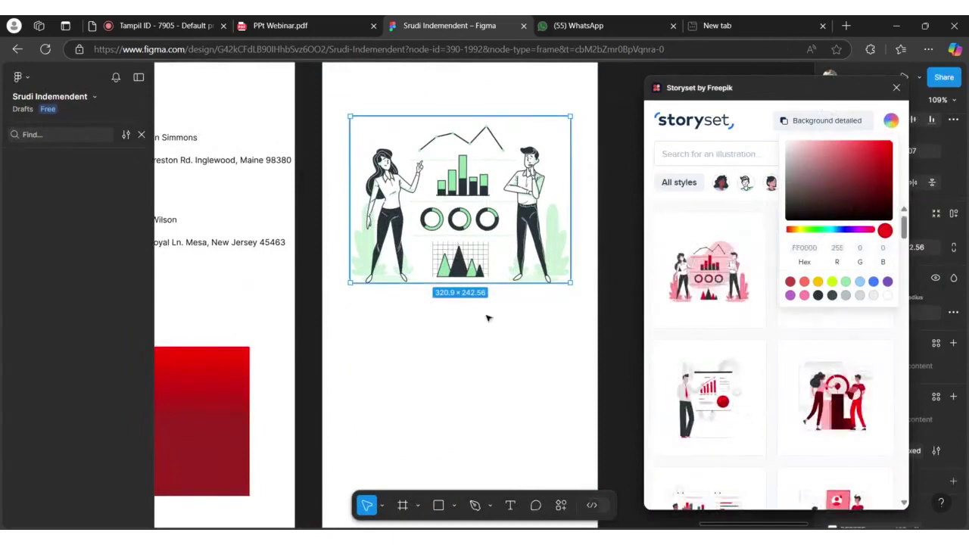
Step: Add the red version of the two-person chart illustration, smaller, below the green one in iPhone 16 Pro - 6
click(726, 269)
click(727, 270)
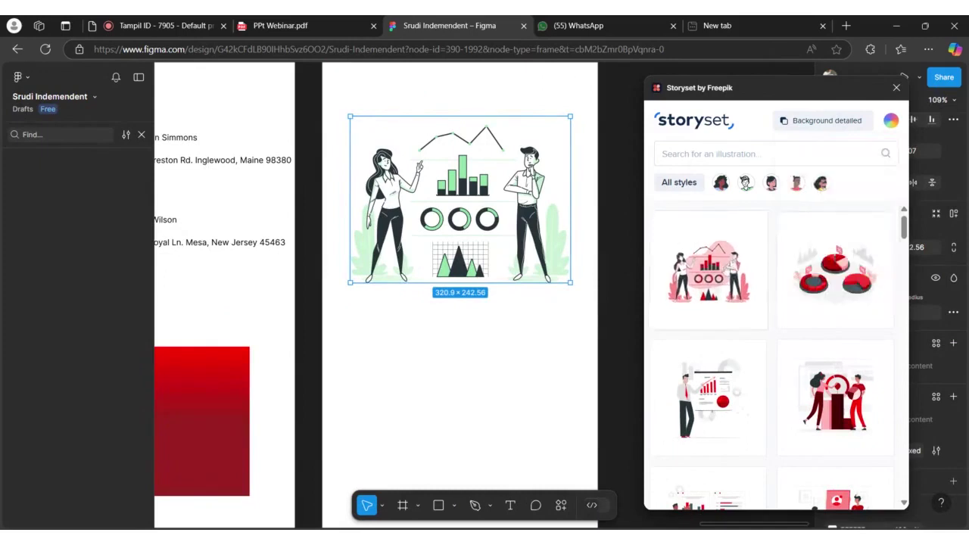
scroll(567, 333, down, 3)
click(548, 288)
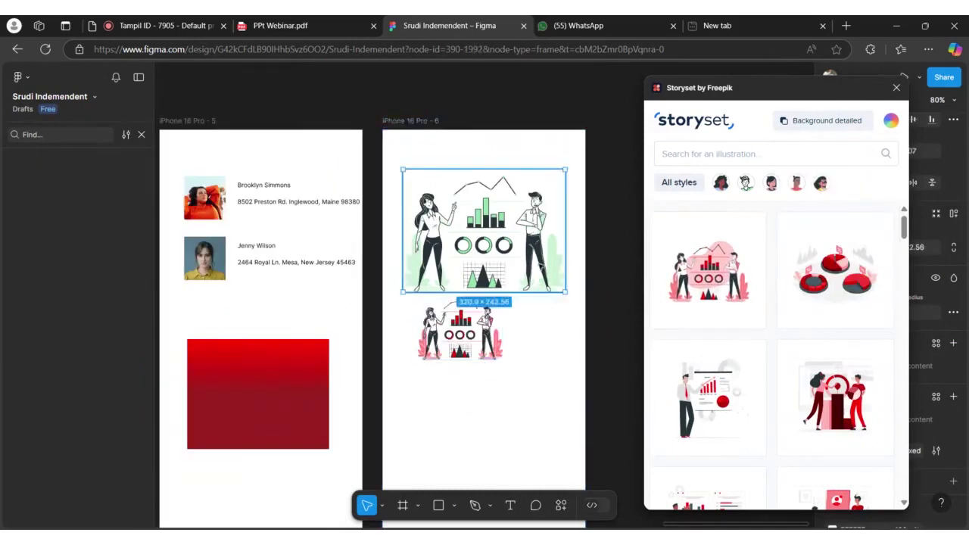
Step: Change the Storyset illustration colour to 0028FF and replace the green chart illustration with its blue version
scroll(780, 253, down, 2)
scroll(780, 254, up, 2)
click(890, 124)
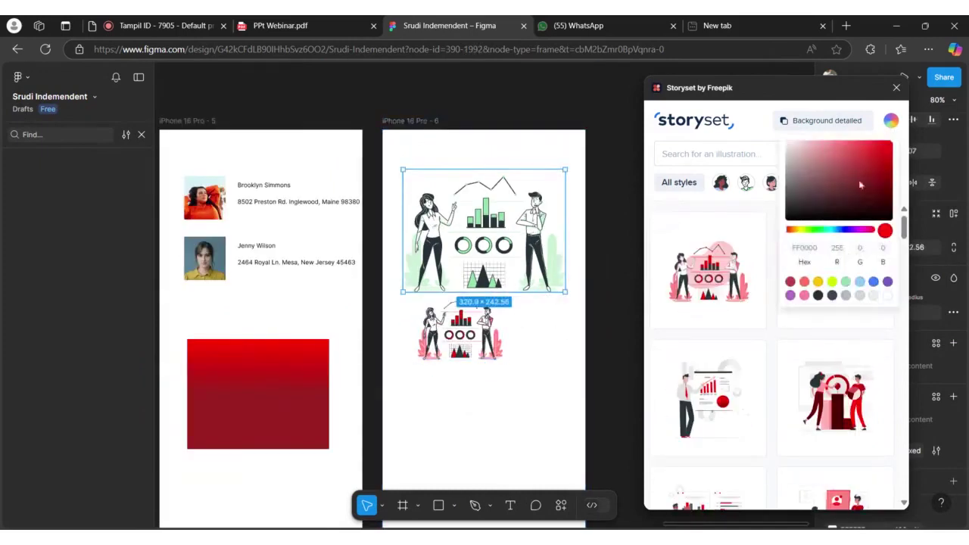
click(844, 230)
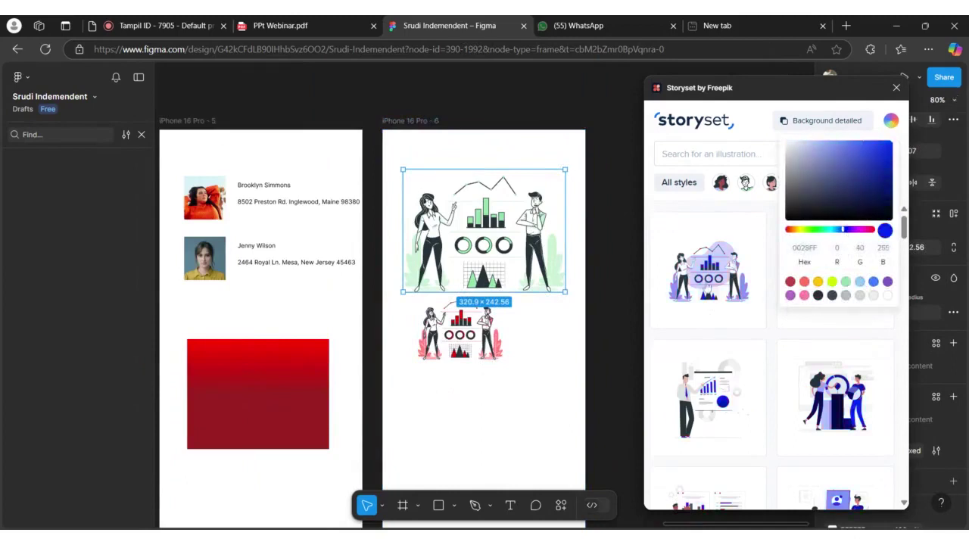
click(708, 287)
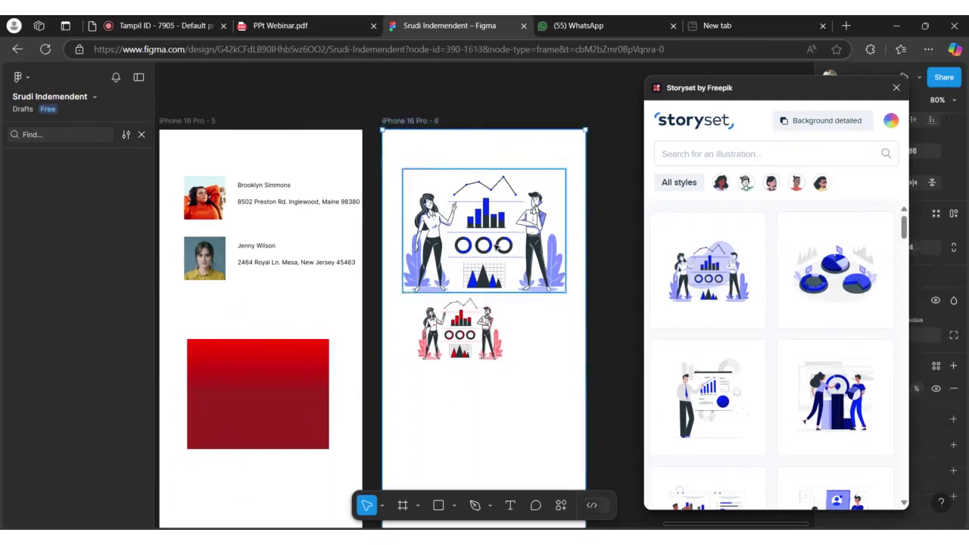
key(Escape)
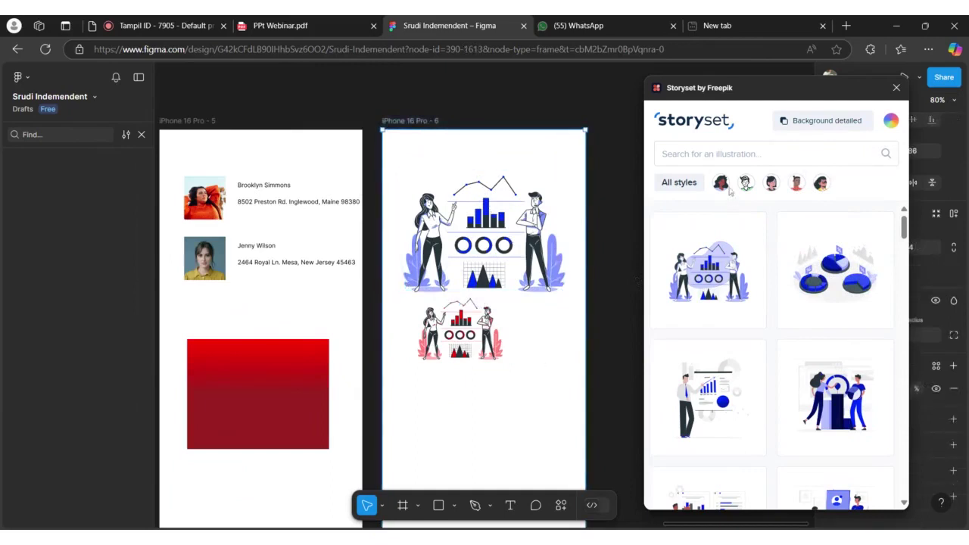
Step: Browse the Storyset illustrations in several character styles and close the plugin
scroll(733, 194, down, 5)
scroll(772, 364, up, 3)
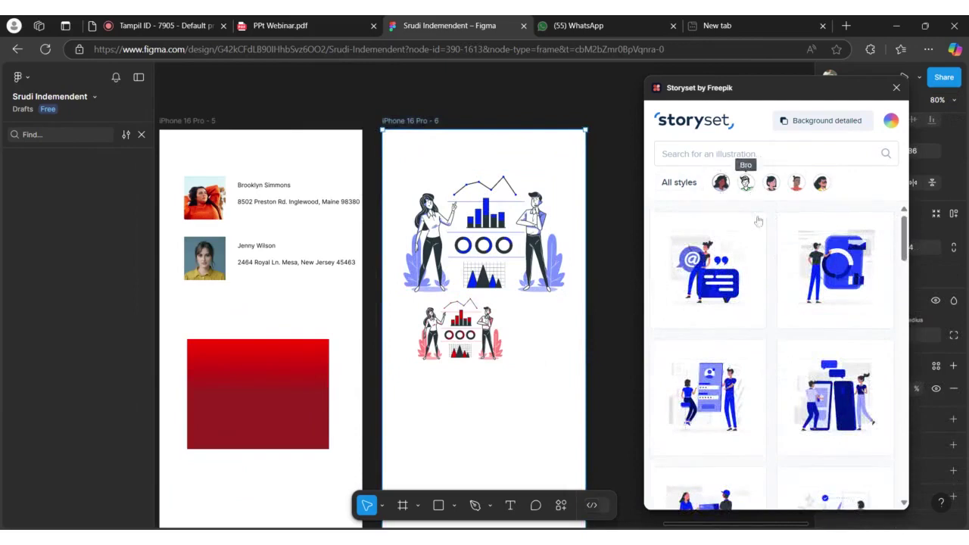
click(749, 185)
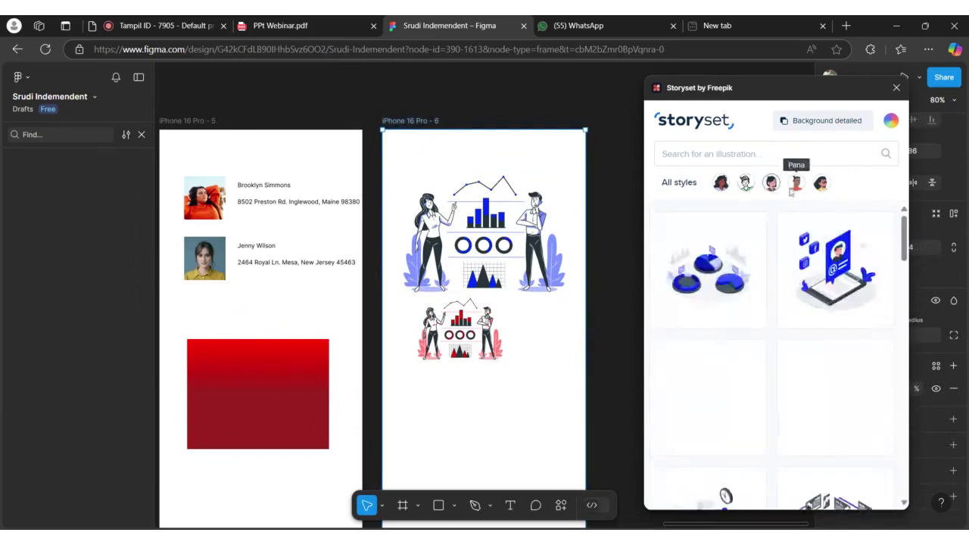
click(820, 185)
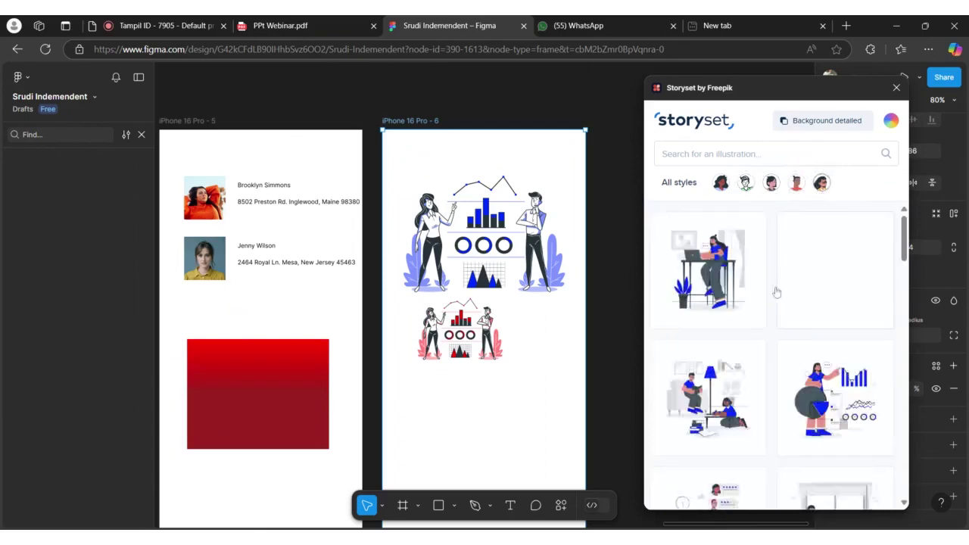
click(595, 205)
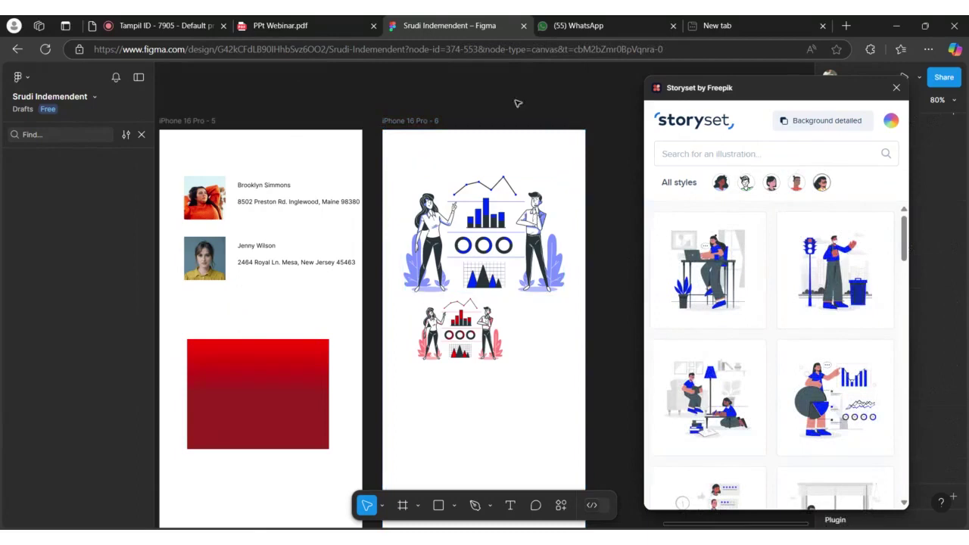
click(895, 88)
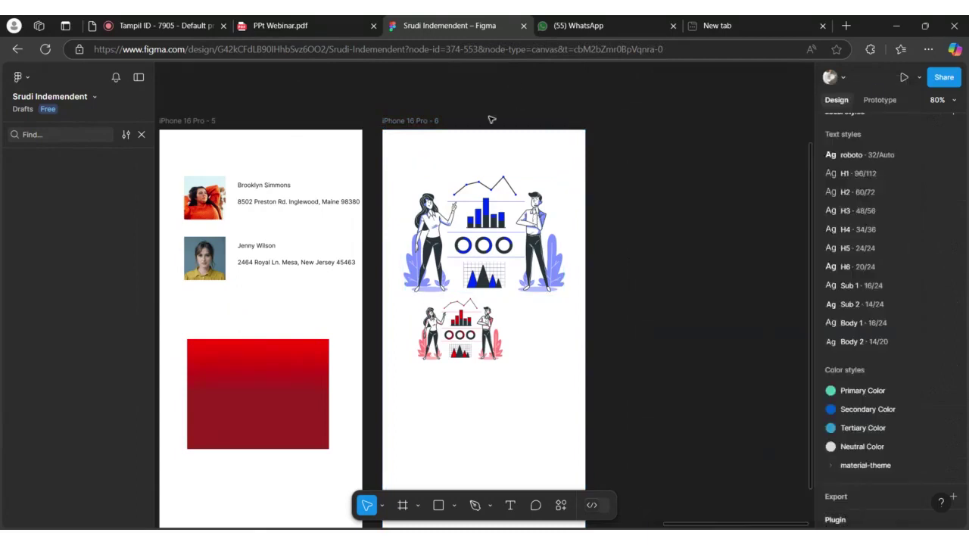
Step: Switch to PPt Webinar.pdf and advance to the Blush slide
click(280, 25)
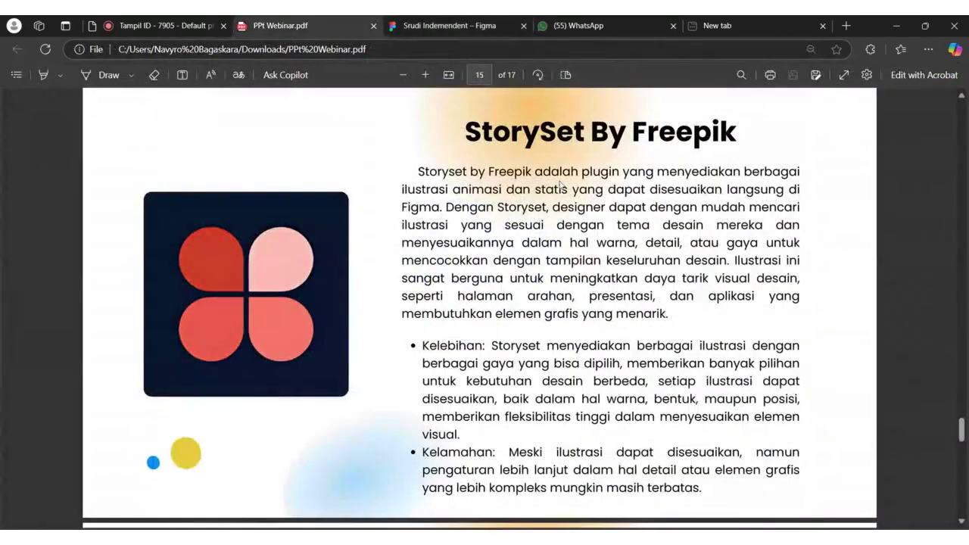
scroll(560, 185, down, 5)
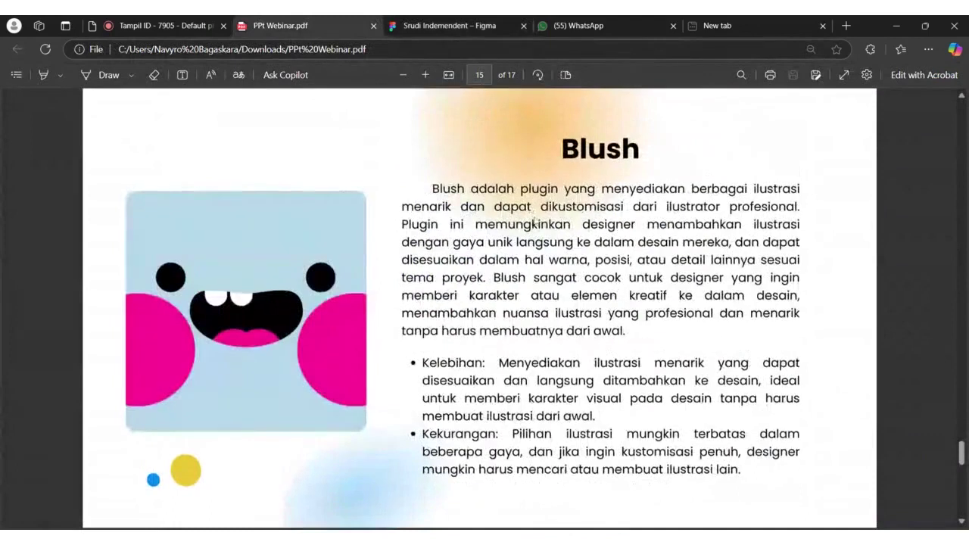
scroll(571, 214, down, 1)
scroll(631, 206, up, 1)
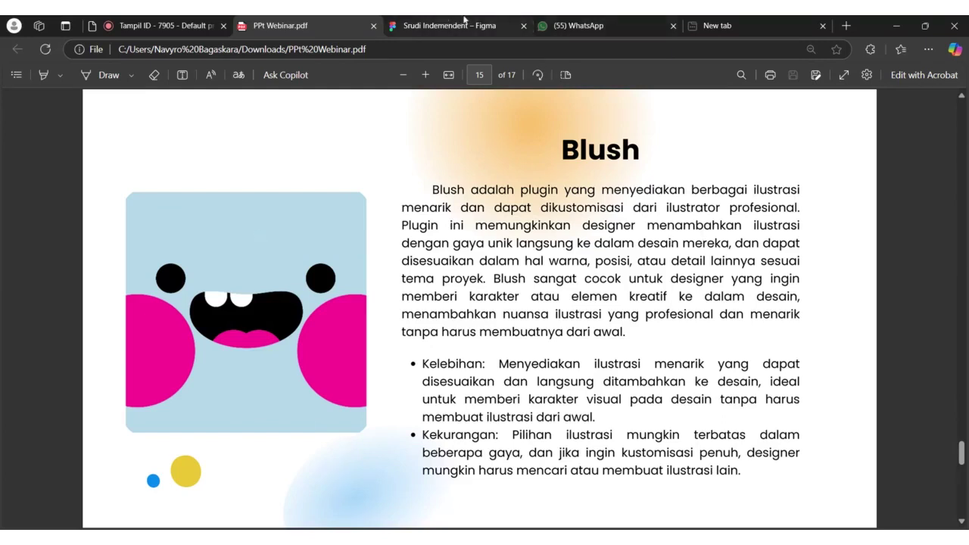
Step: Return to the Figma file, search the plugins for "blush" from the iPhone 16 Pro - 6 frame, and run Blush
click(464, 20)
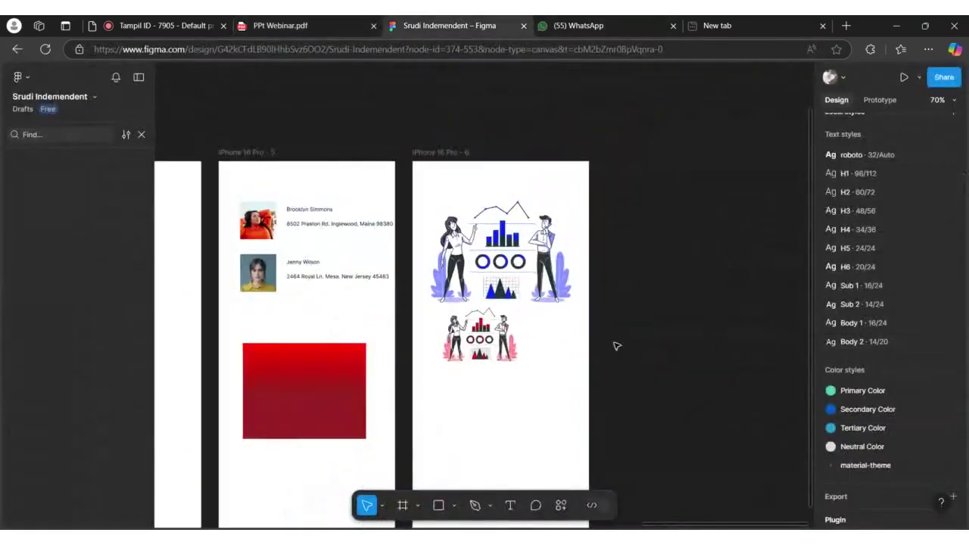
click(548, 224)
right_click(550, 227)
mouse_move(670, 382)
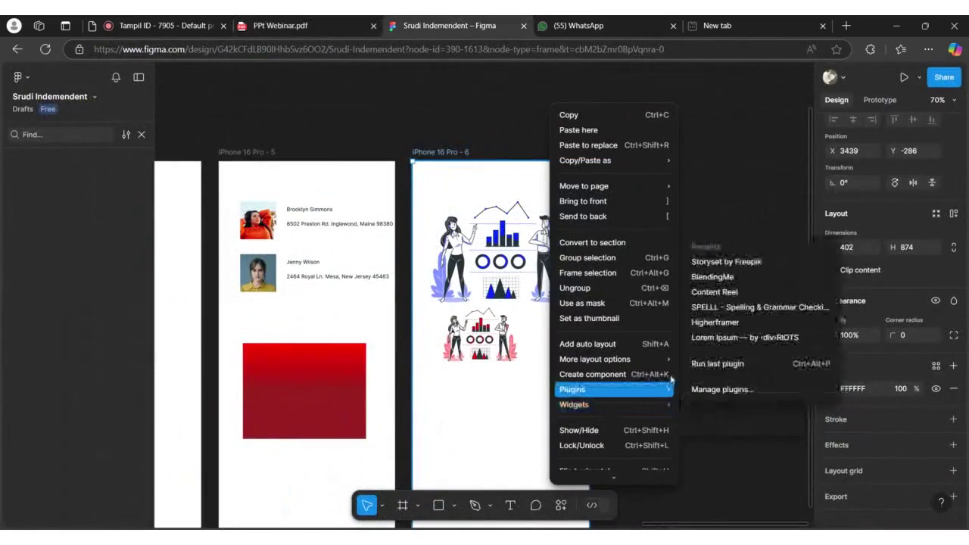
click(736, 389)
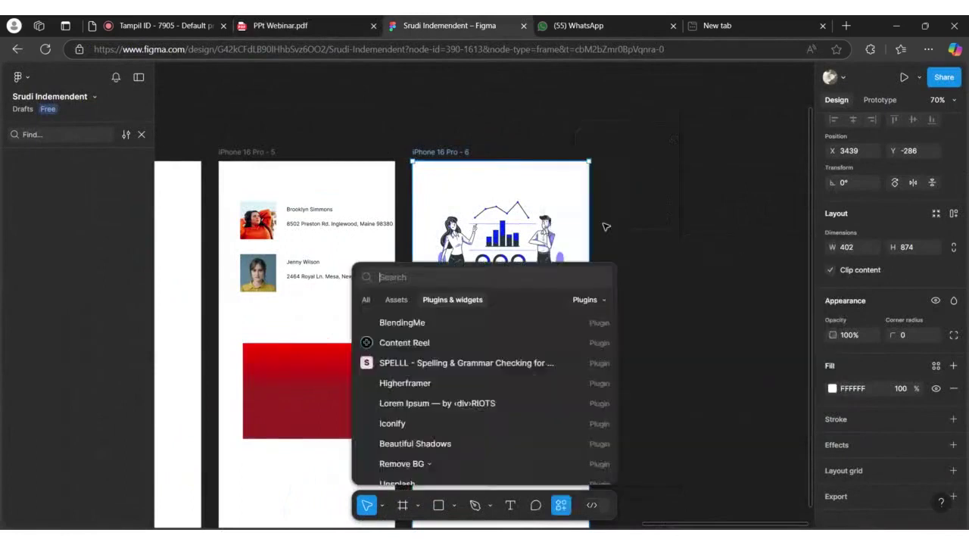
text(bl)
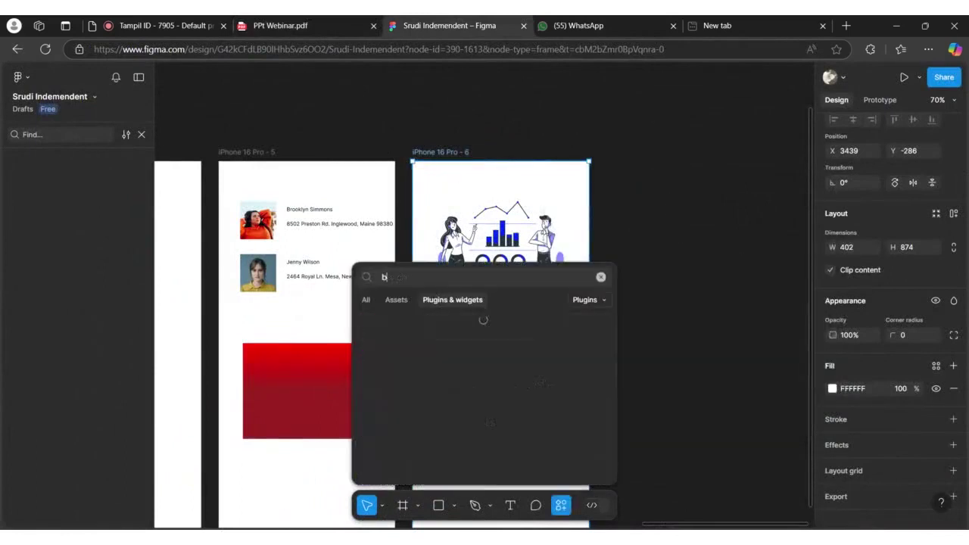
text(ush)
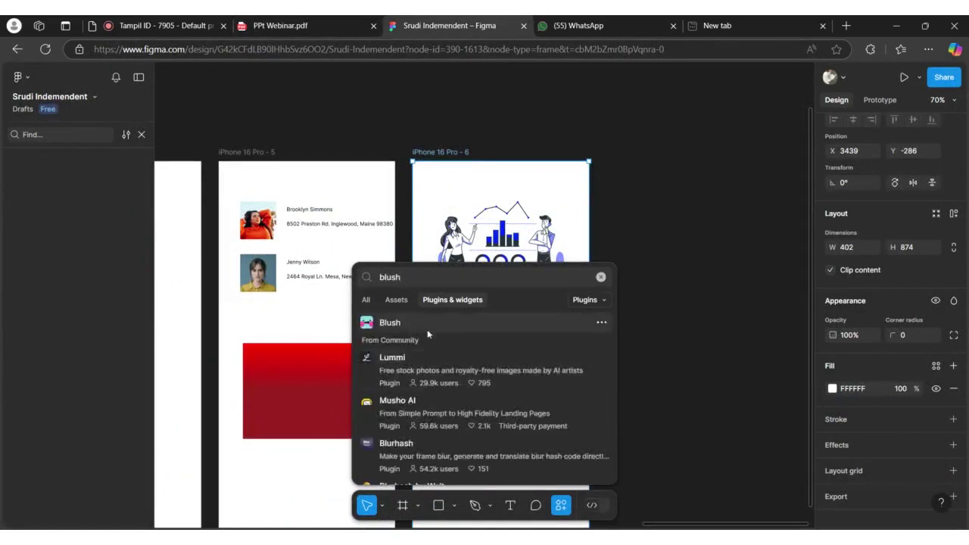
click(427, 326)
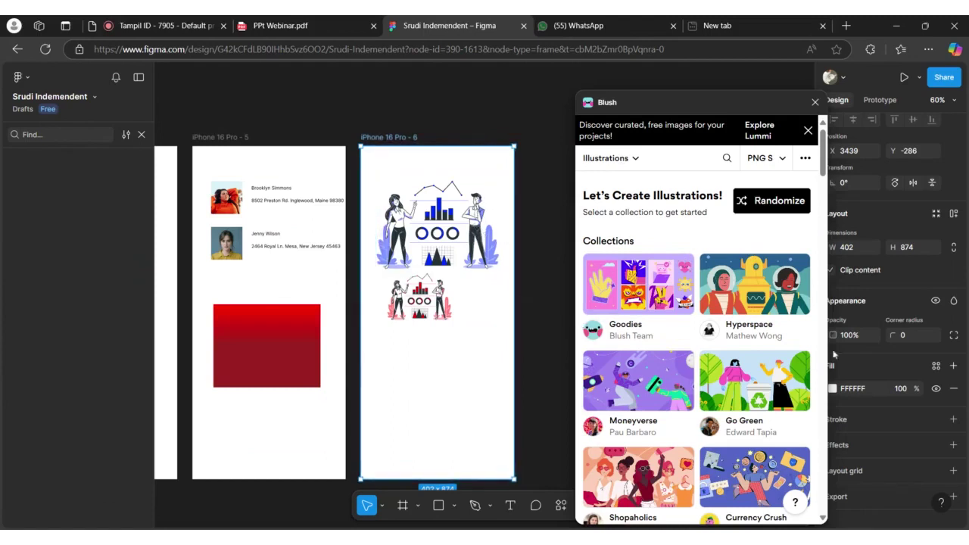
Step: Browse the Blush illustration collections and open the Hyperspace collection
scroll(772, 342, down, 2)
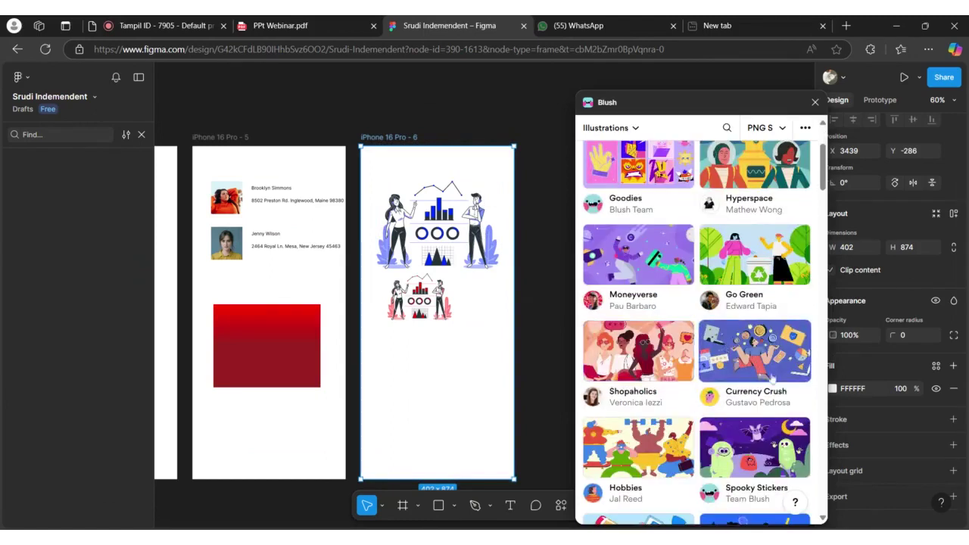
scroll(772, 342, down, 3)
scroll(744, 329, up, 5)
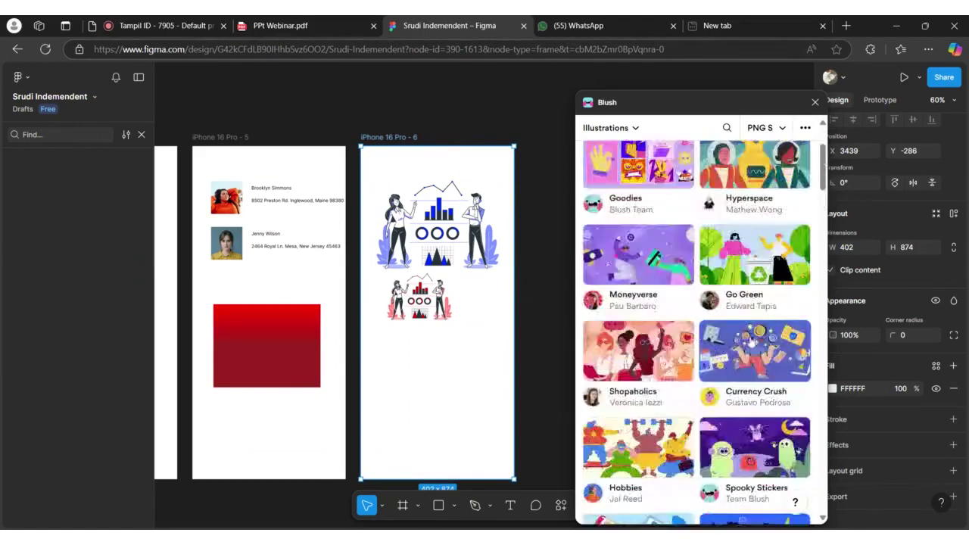
click(753, 284)
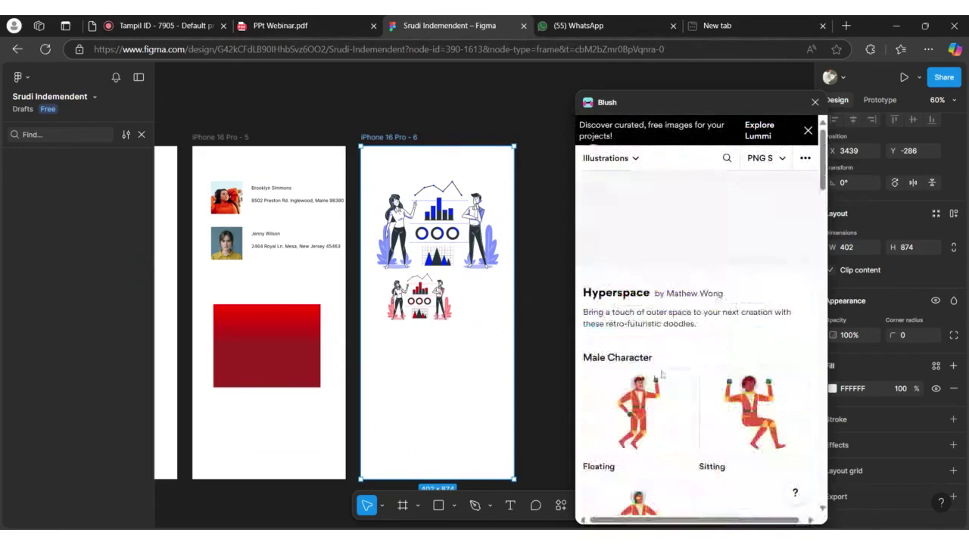
Step: Insert the Floating female character, scale it down to about 127 × 395, and place it beneath the red chart illustration
scroll(765, 310, down, 2)
scroll(651, 350, down, 5)
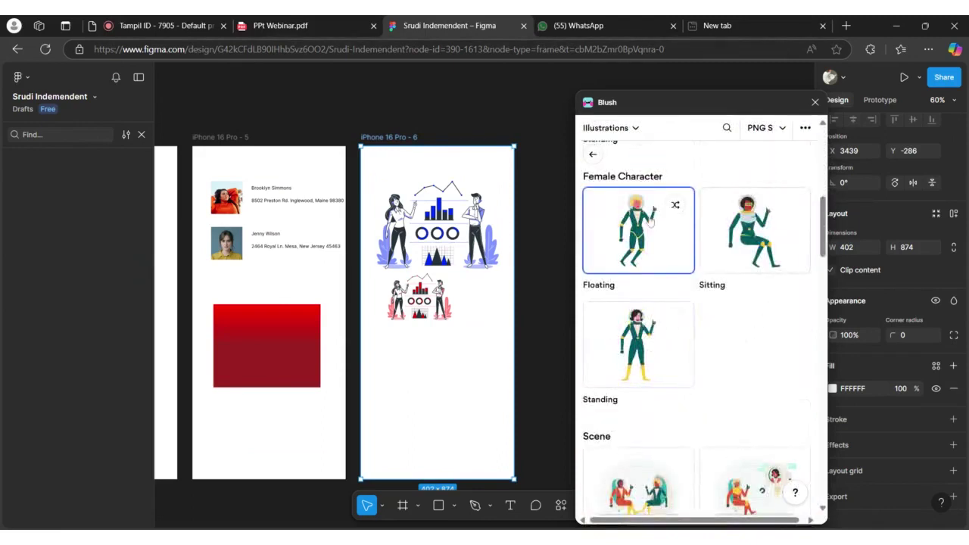
click(619, 239)
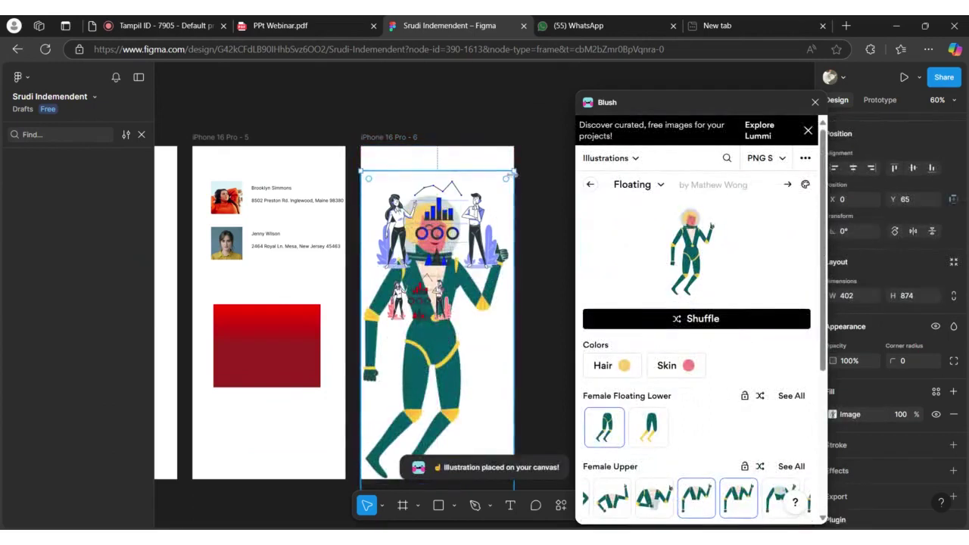
drag(513, 174, 408, 356)
drag(389, 424, 425, 383)
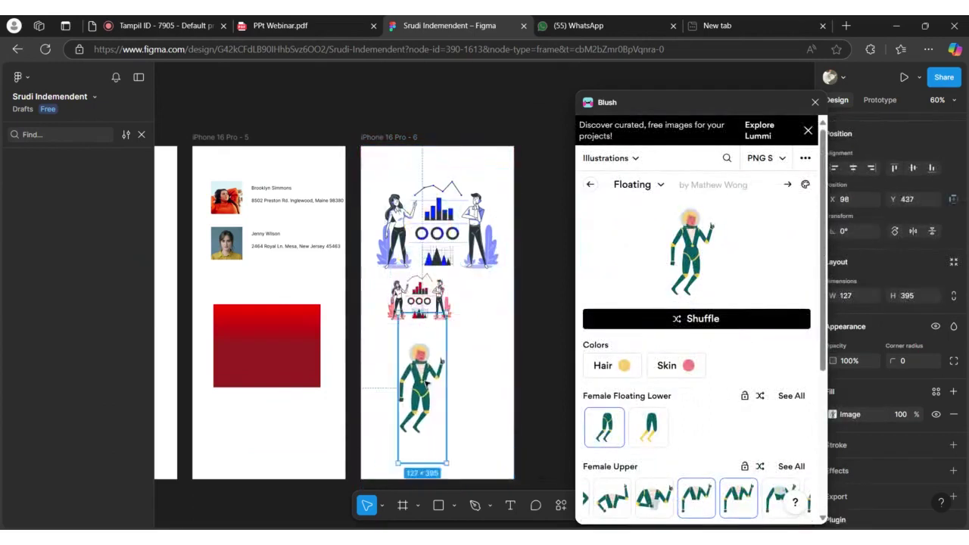
Step: Recolour the floating character with the darkest red skin tone and black hair
scroll(504, 368, up, 3)
scroll(509, 357, up, 2)
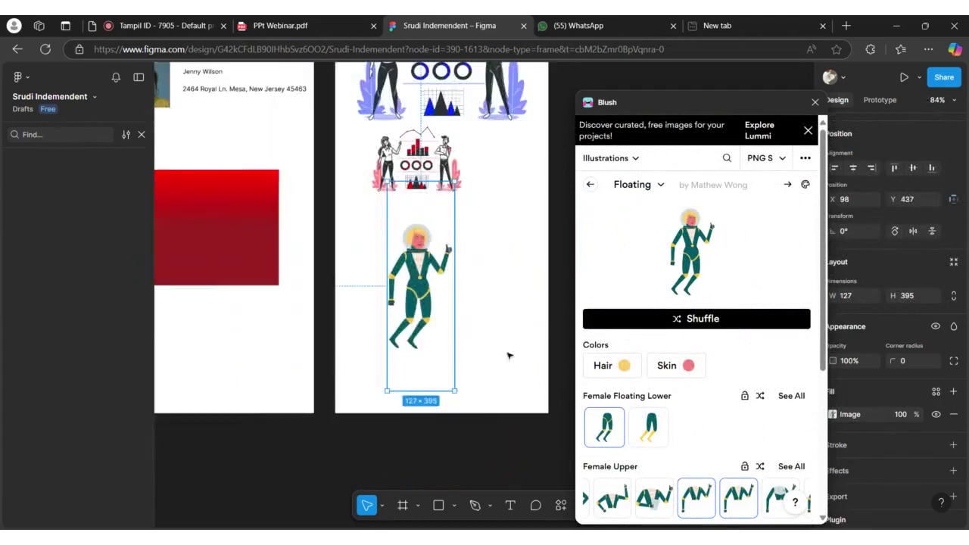
click(678, 366)
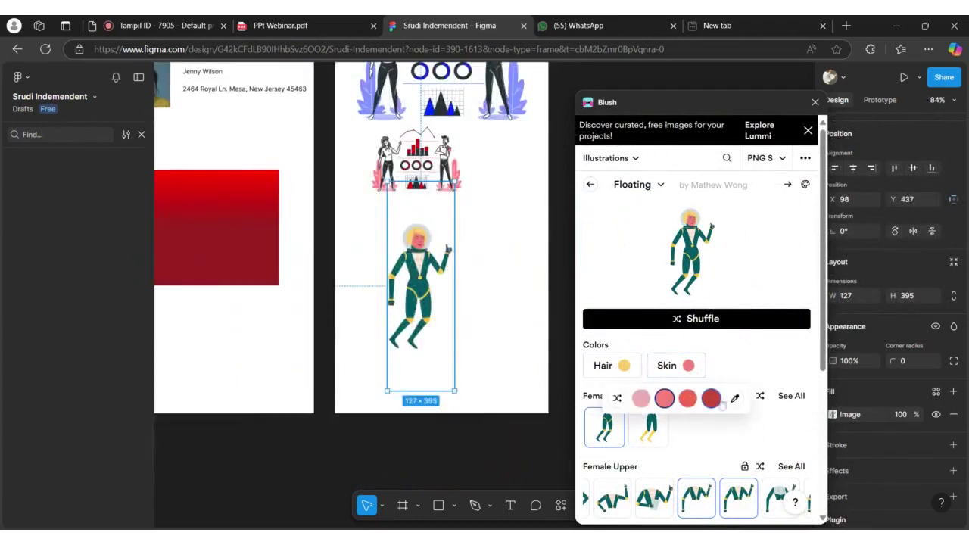
click(710, 398)
click(612, 365)
click(663, 398)
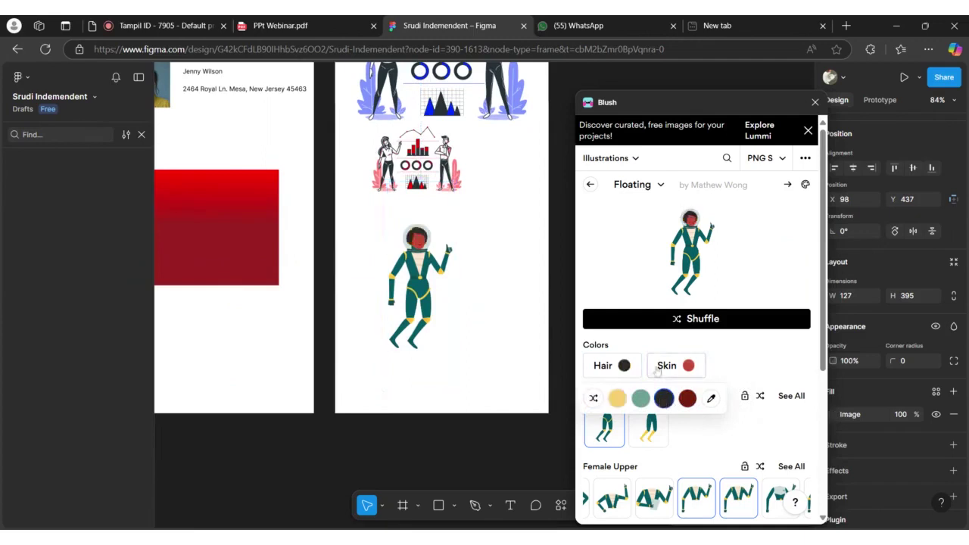
Step: Switch the character's Female Floating Lower part to the yellow-boots variant and look through the remaining body, head, expression and accessory options
scroll(702, 405, down, 1)
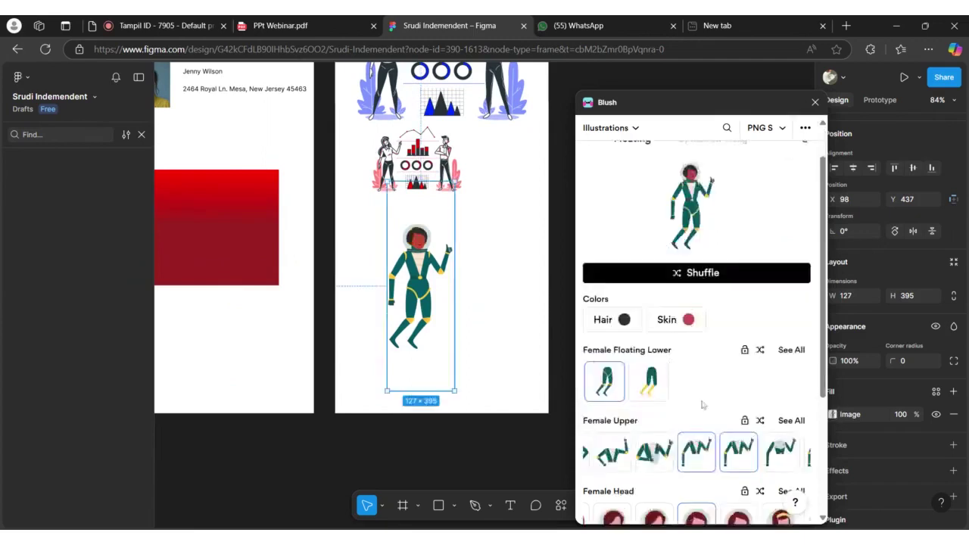
scroll(702, 405, down, 2)
click(648, 301)
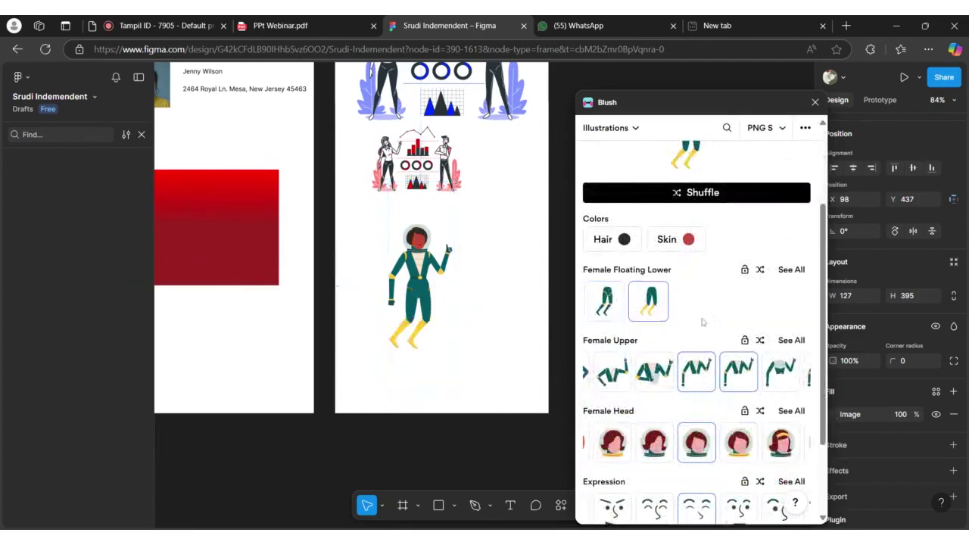
scroll(701, 321, down, 3)
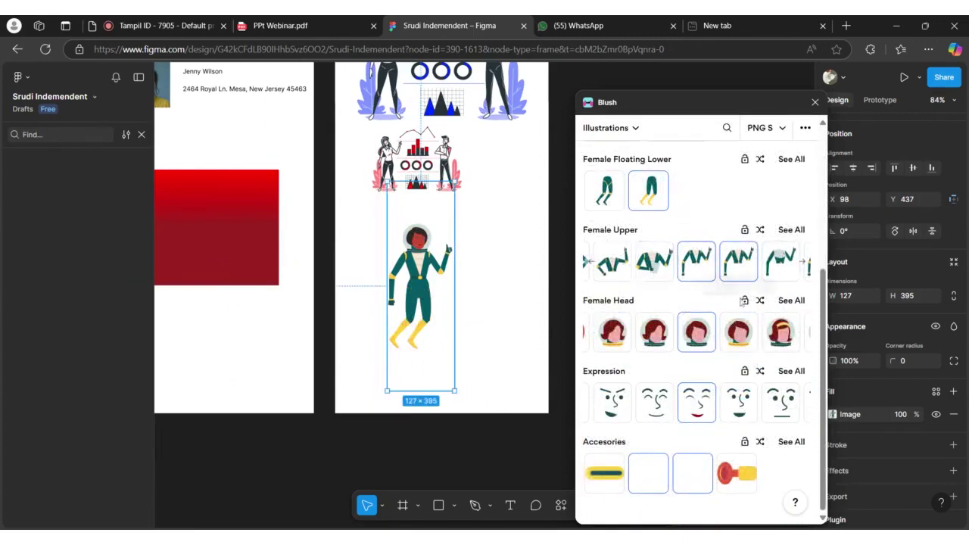
scroll(743, 301, up, 5)
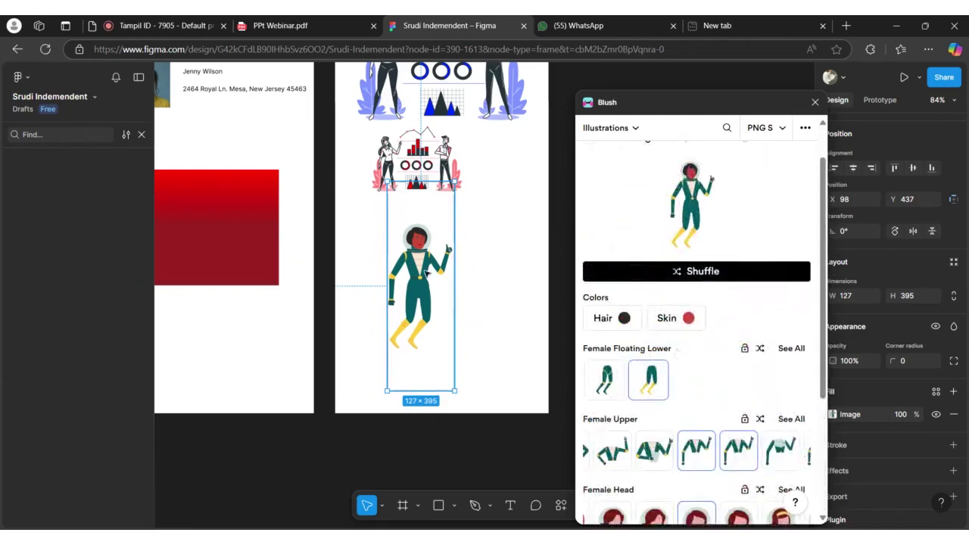
Step: Move the floating character slightly down to about X 94, Y 462 and close Blush
drag(428, 274, 425, 290)
scroll(493, 234, up, 2)
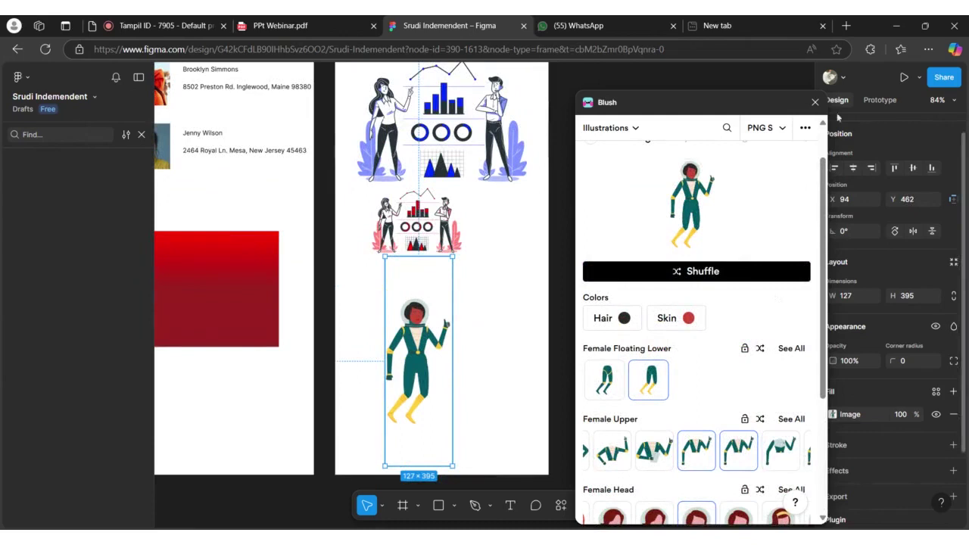
click(815, 101)
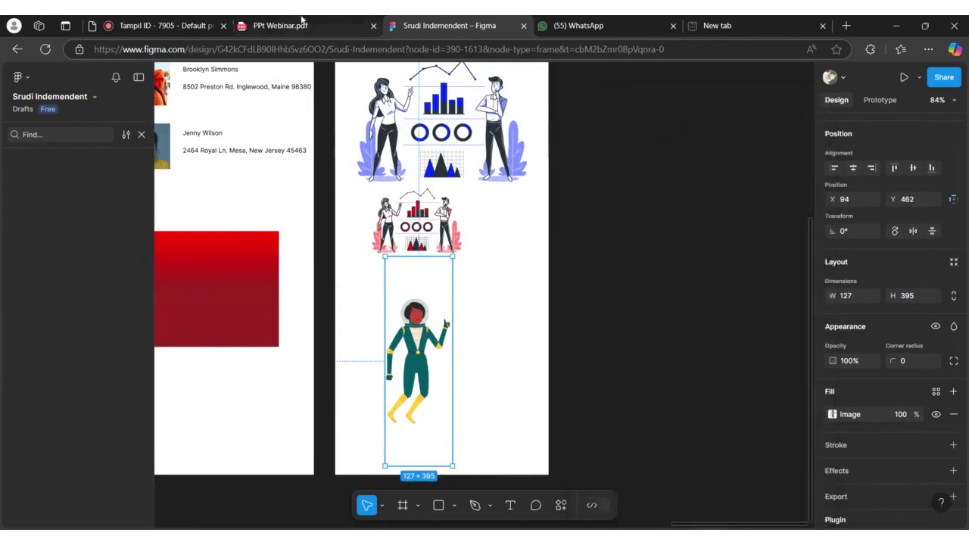
Step: Switch to PPt Webinar.pdf and advance from the Blush slide to the Kesimpulan slide
click(302, 23)
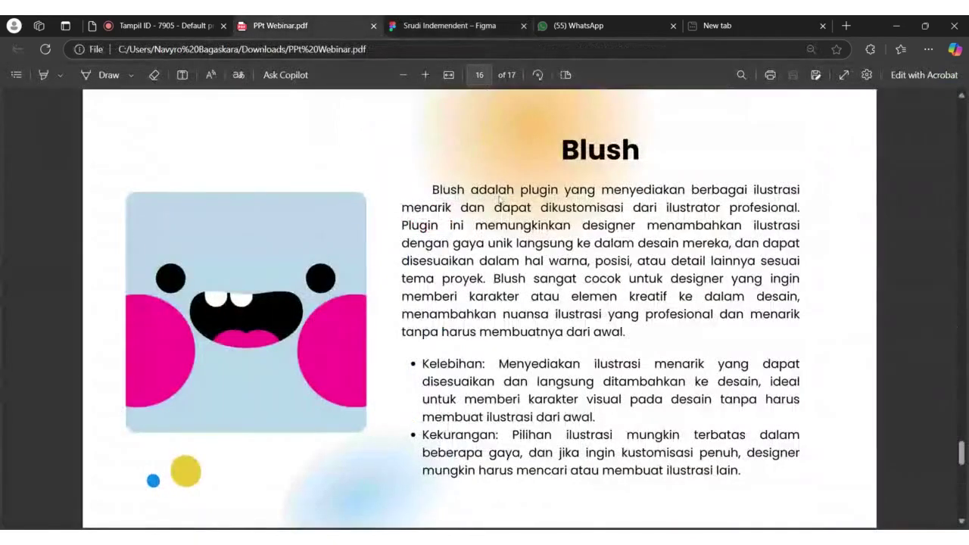
scroll(500, 199, down, 5)
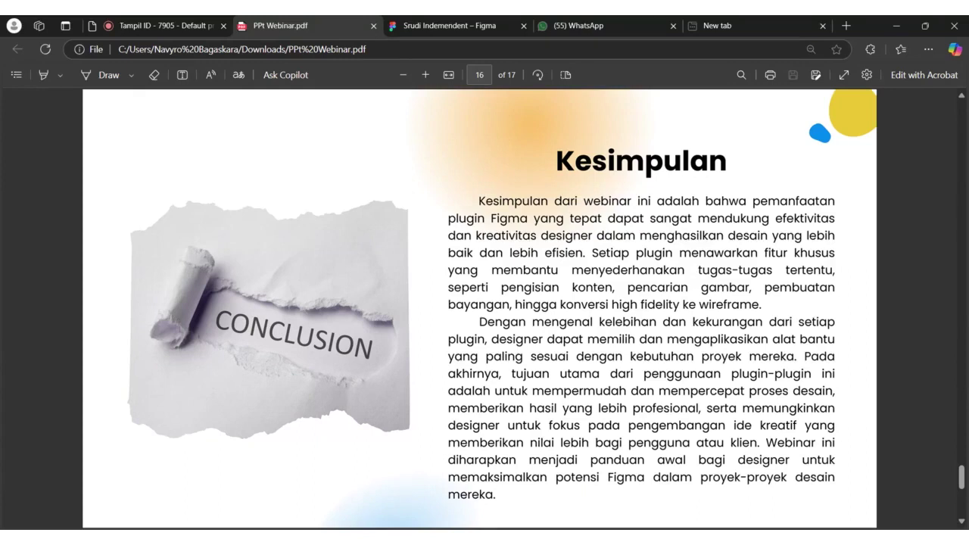
key(Page_Down)
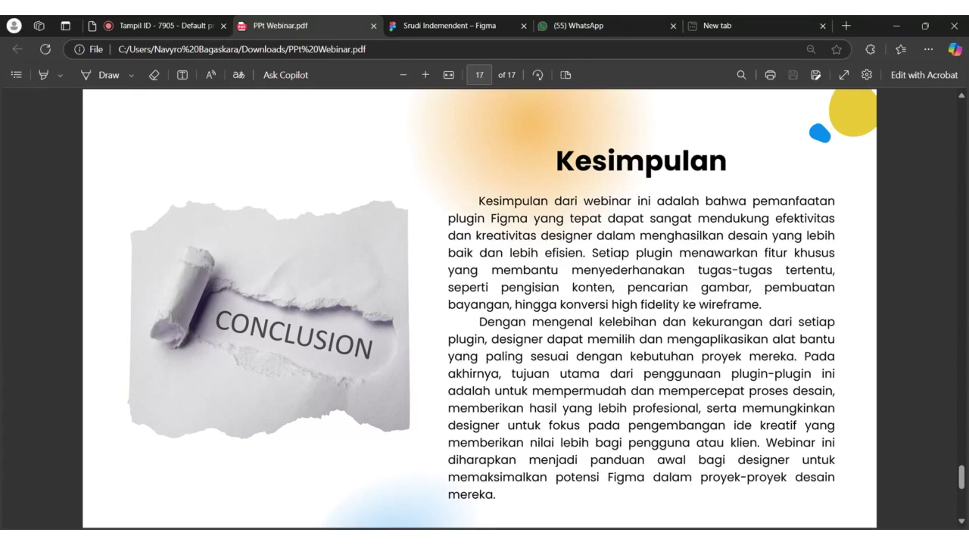